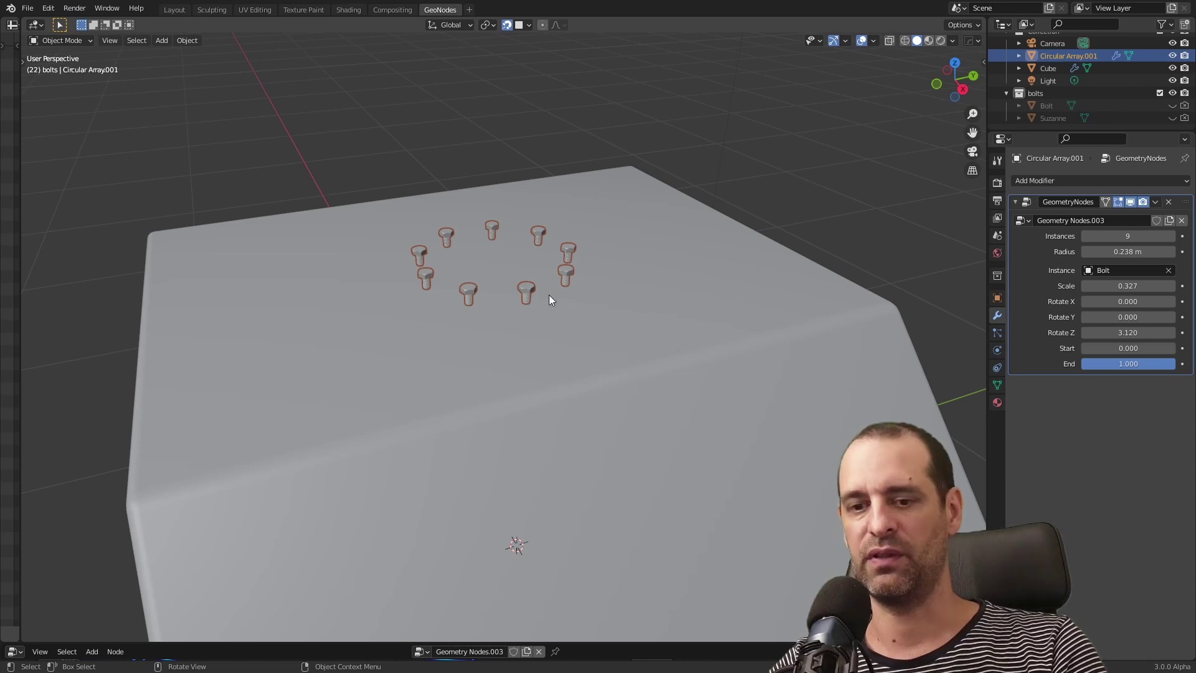
Duplicate the circular bolt array and snap the copy onto the adjacent side face of the large block
middle_click_drag(683, 289, 753, 302)
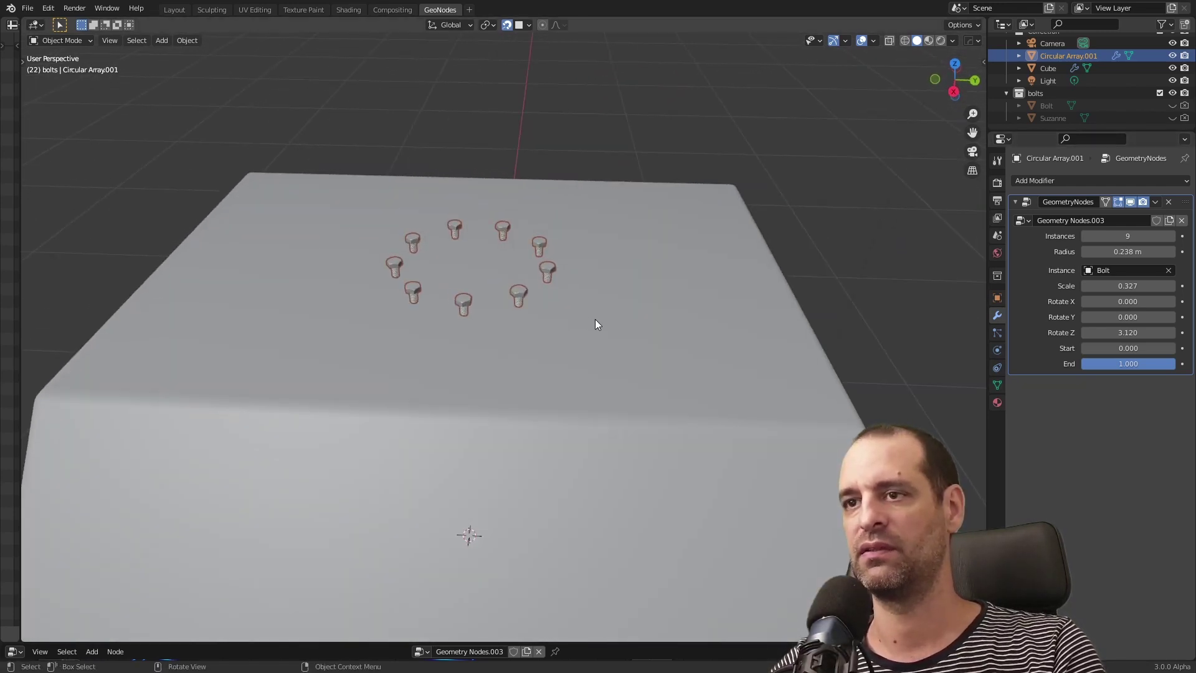
middle_click_drag(595, 322, 612, 322)
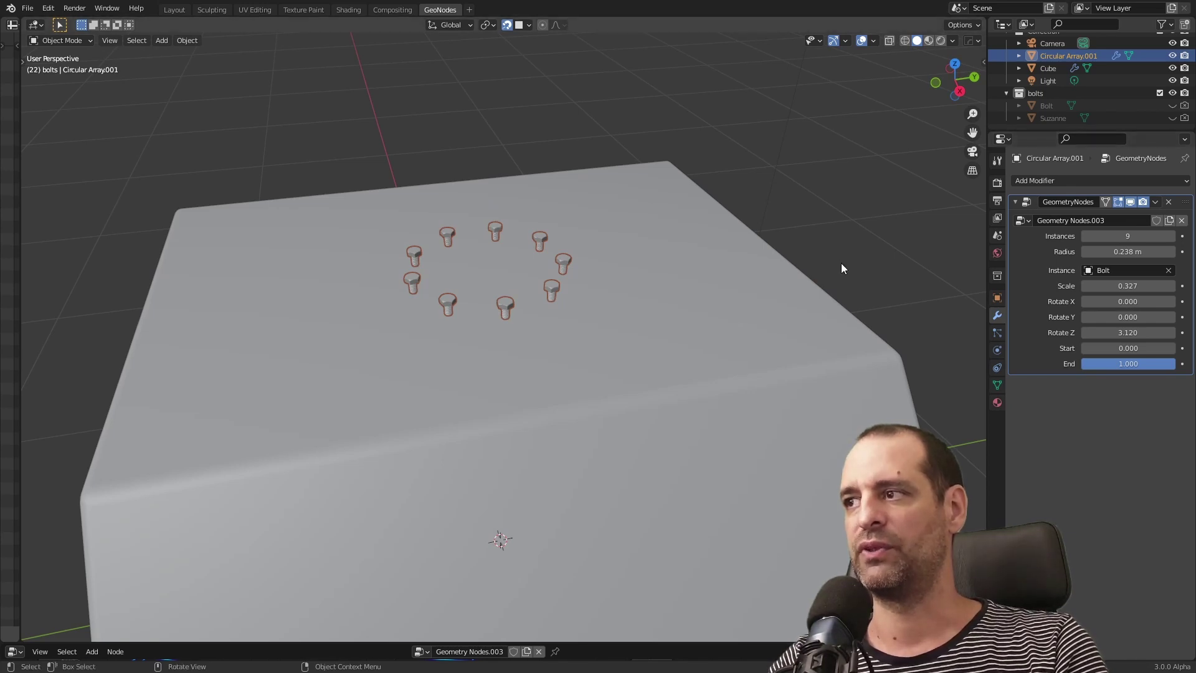
middle_click_drag(841, 265, 616, 297)
middle_click_drag(620, 344, 571, 332)
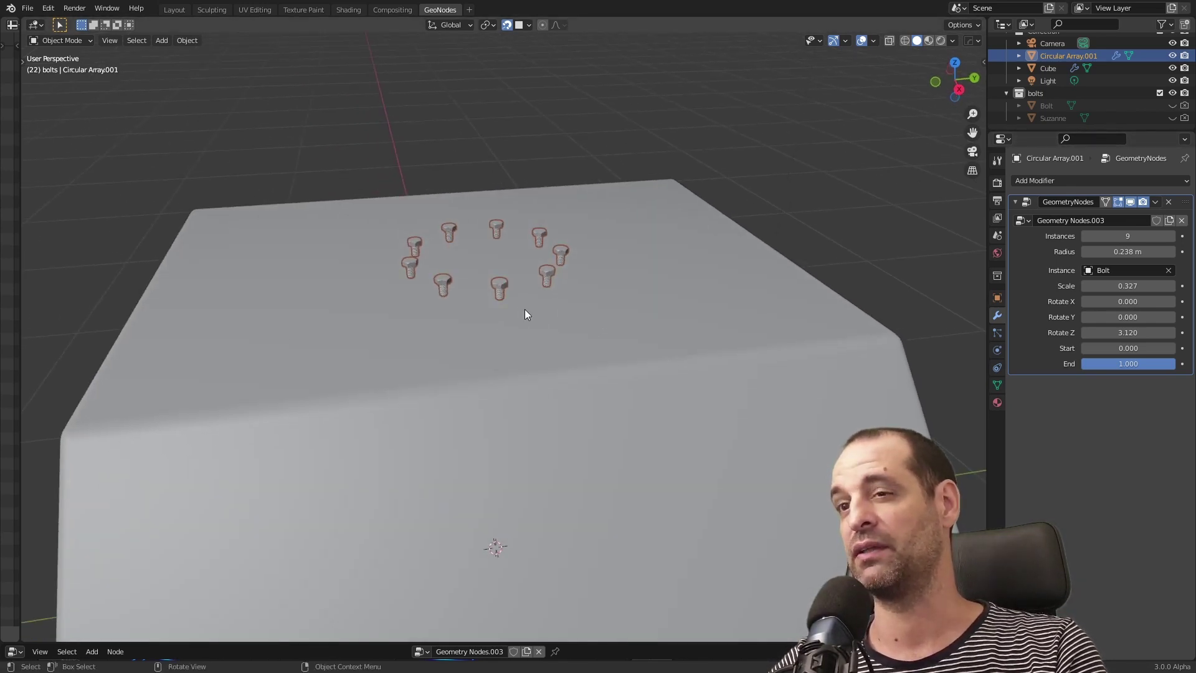
middle_click_drag(525, 310, 531, 309)
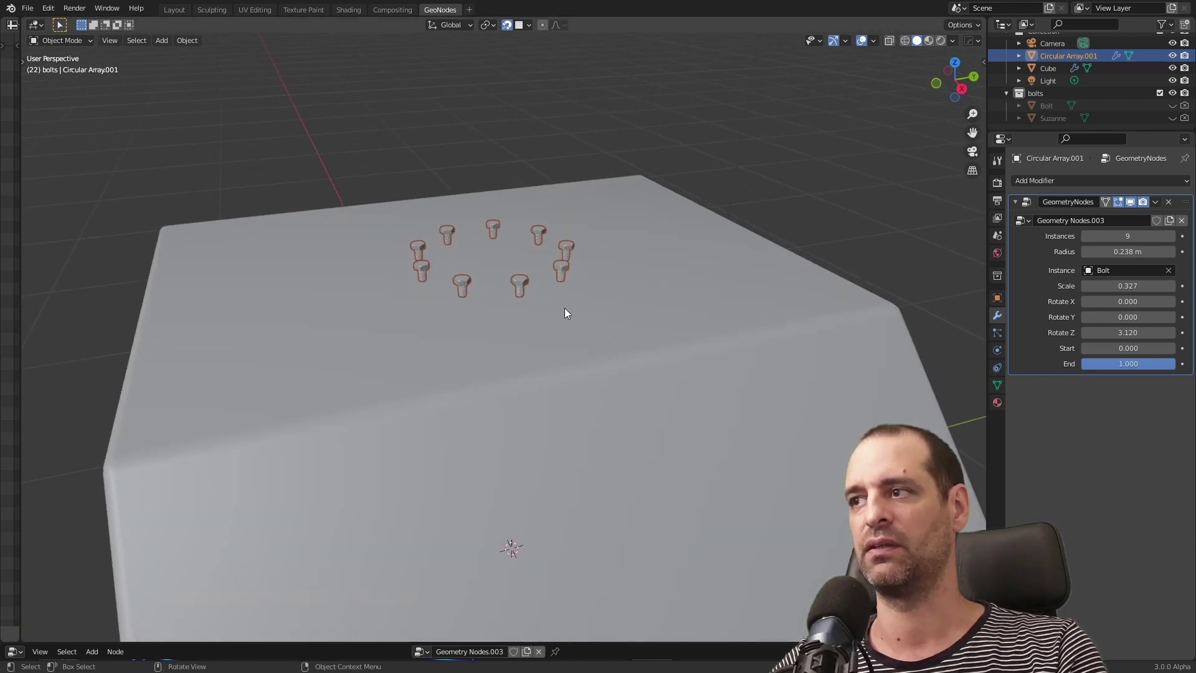
middle_click_drag(611, 331, 522, 257)
key("shift+d")
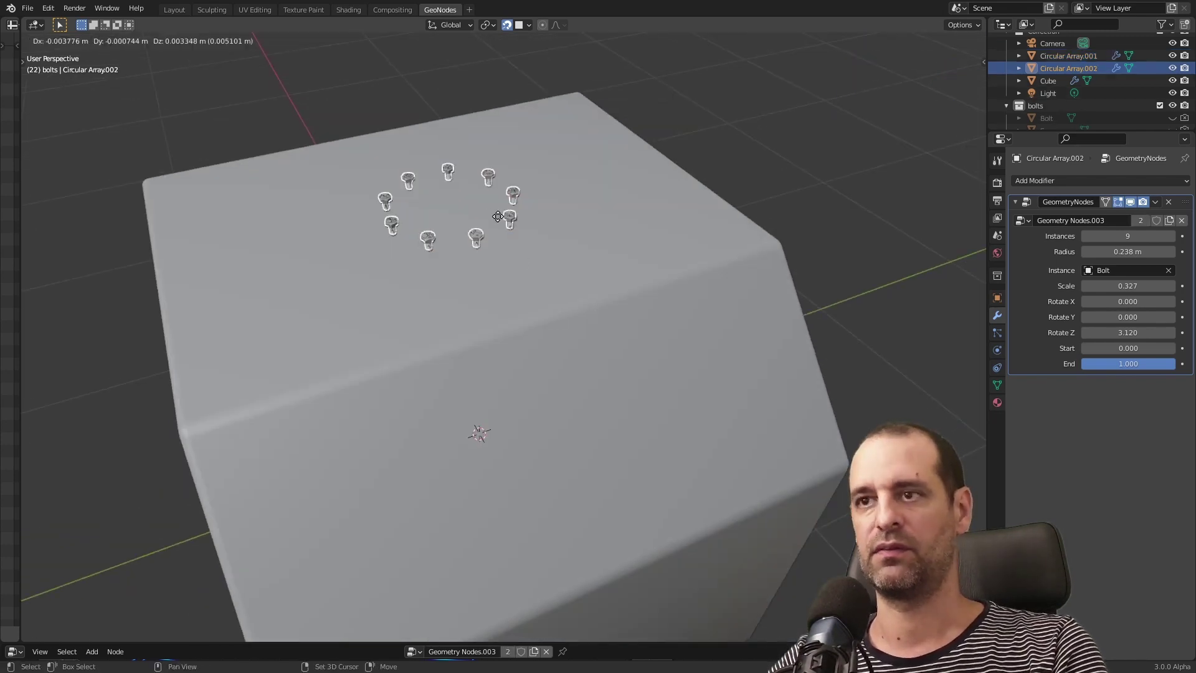
left_click(602, 441)
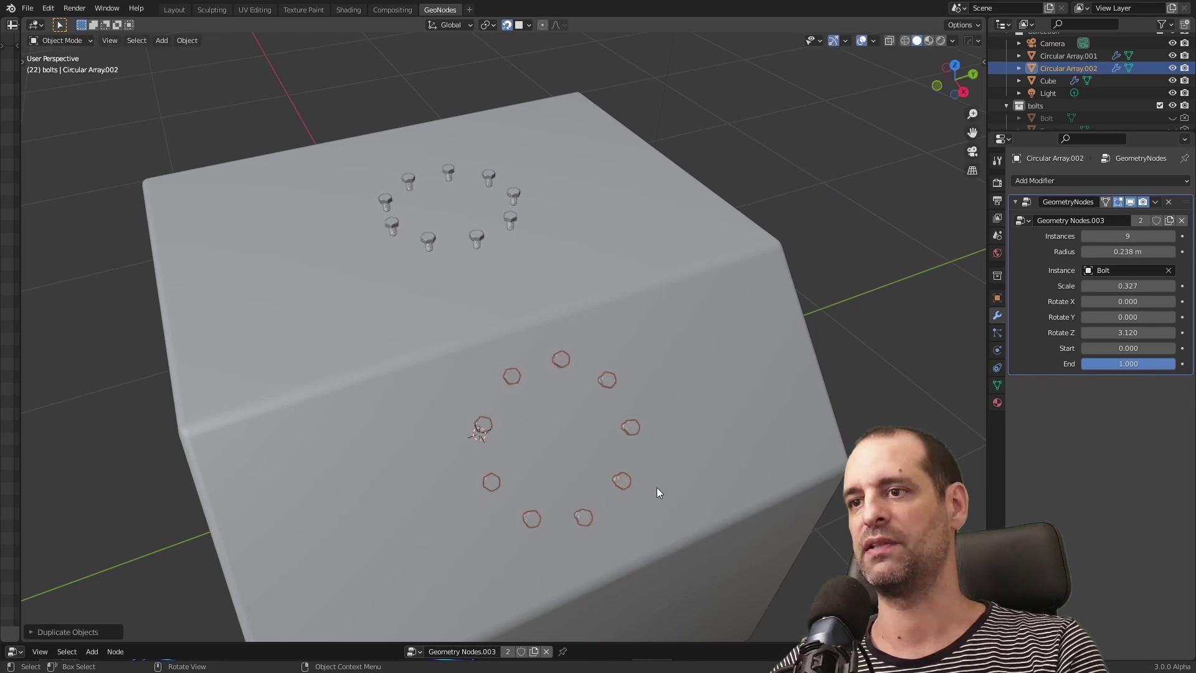
Change the duplicated array's Instance object to Suzanne
middle_click_drag(656, 487, 685, 436)
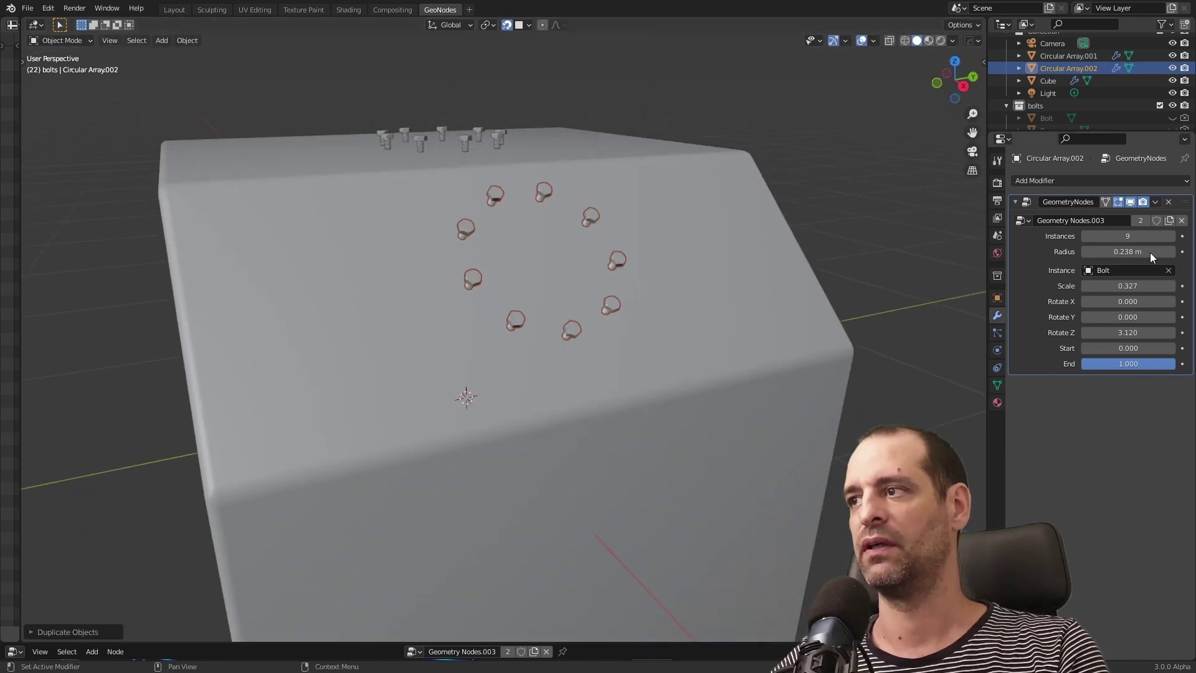
scroll(753, 302, "up", 2)
middle_click_drag(753, 302, 778, 291)
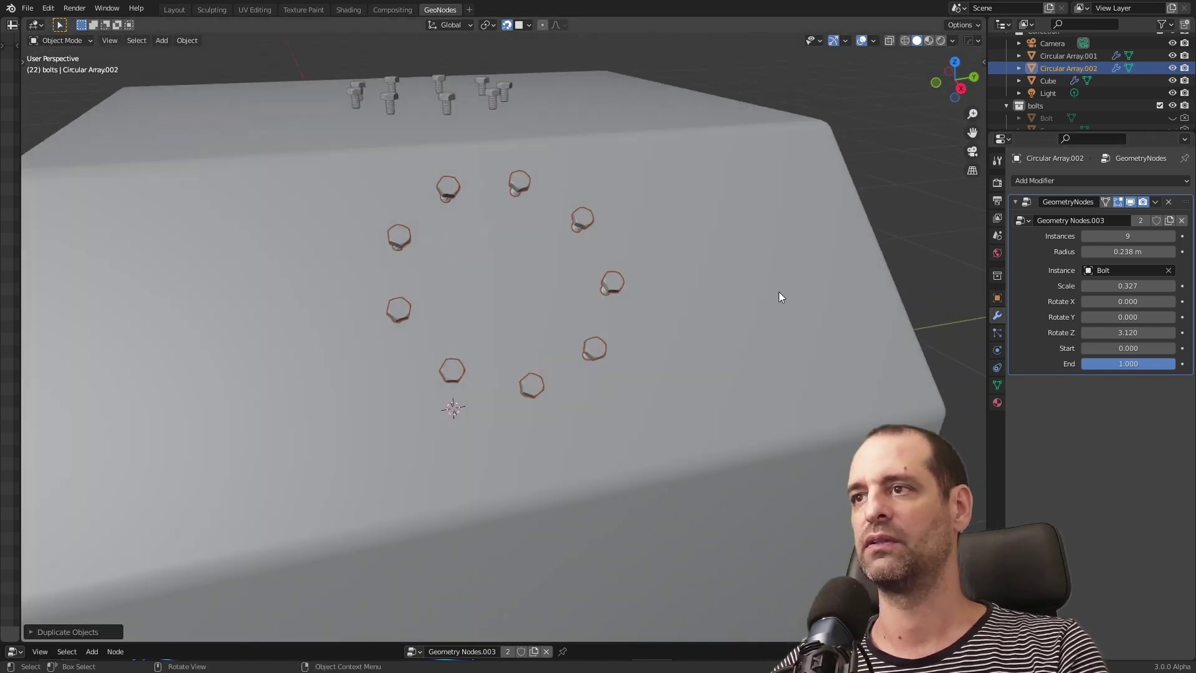
left_click(1121, 270)
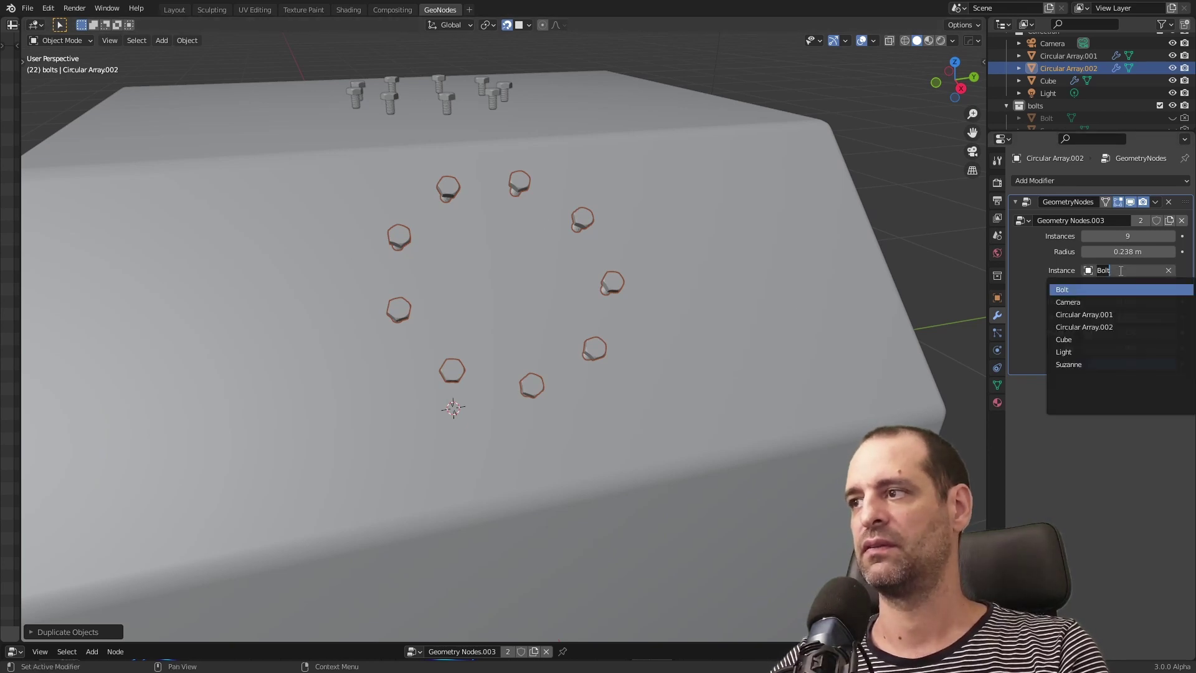
left_click(1082, 365)
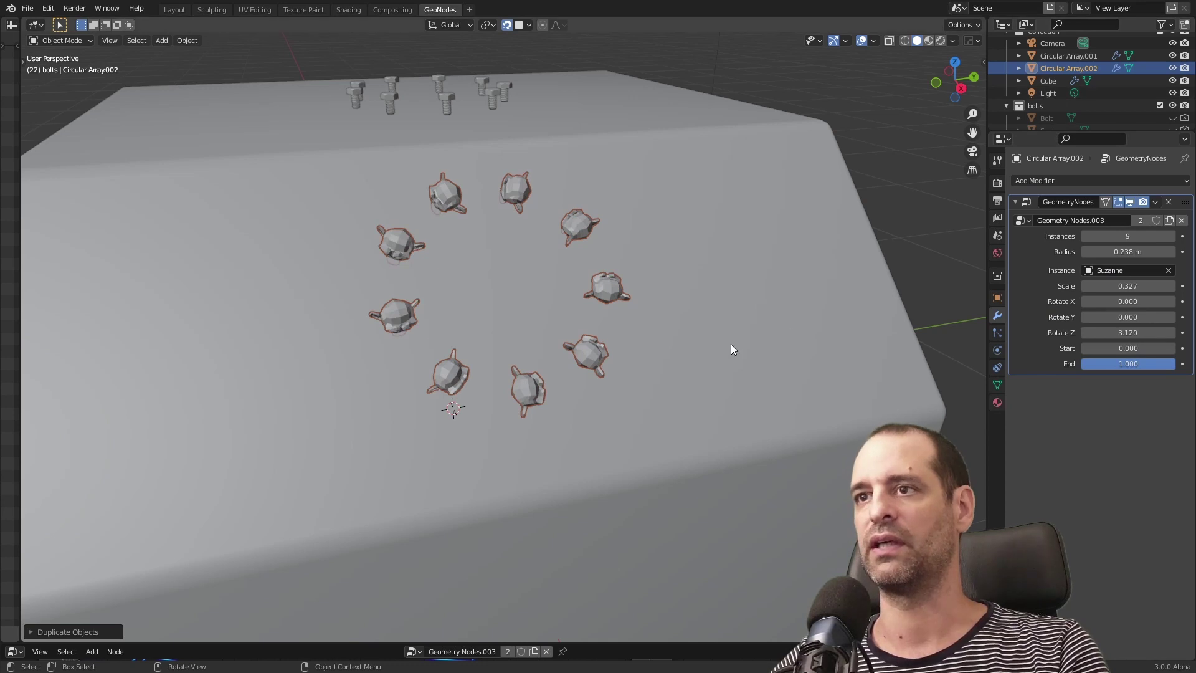
Set the Suzanne array to 10 instances with a radius of 0.158 m and a scale of 0.237
scroll(954, 324, "up", 3)
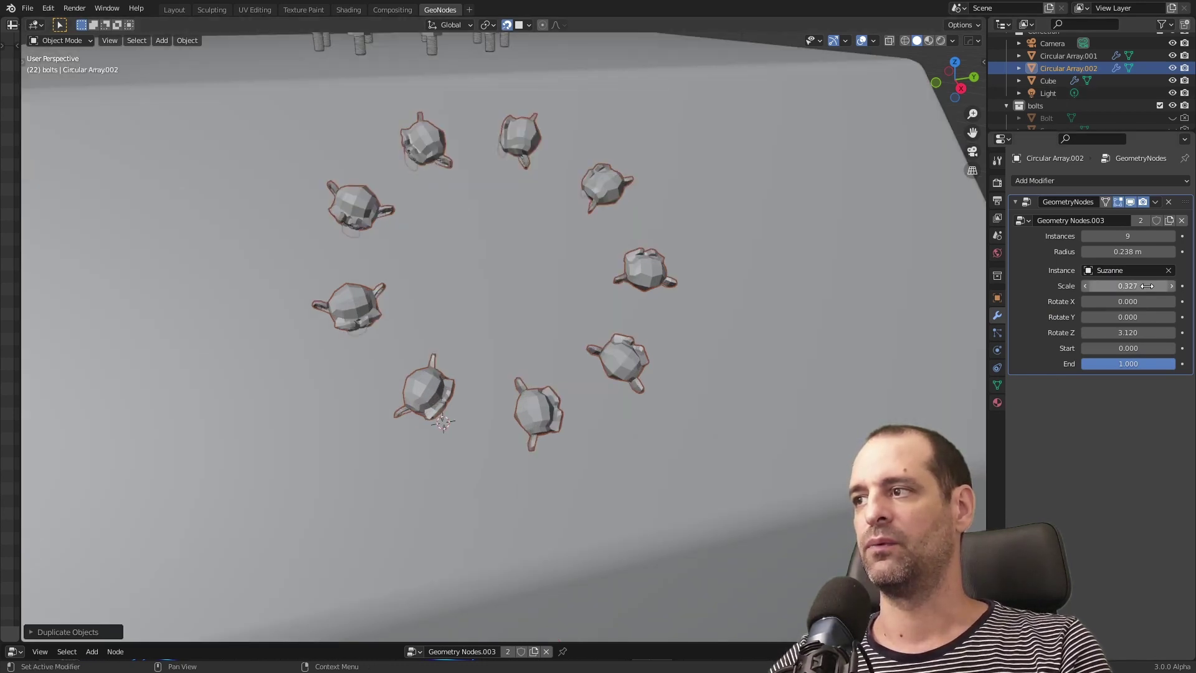
mouse_move(1127, 251)
left_mouse_down()
mouse_move(1059, 251)
mouse_move(1122, 261)
mouse_move(1091, 237)
mouse_move(1146, 237)
mouse_move(1134, 236)
left_mouse_up()
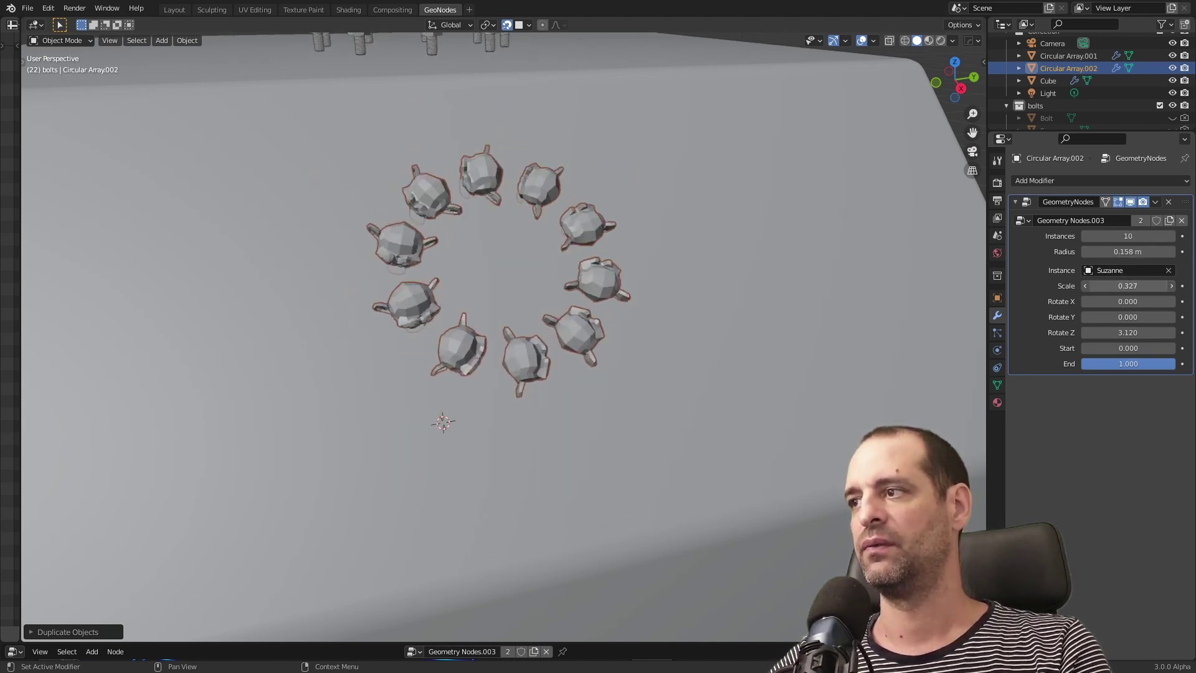
mouse_move(1128, 285)
left_mouse_down()
mouse_move(1078, 285)
mouse_move(1109, 286)
left_mouse_up()
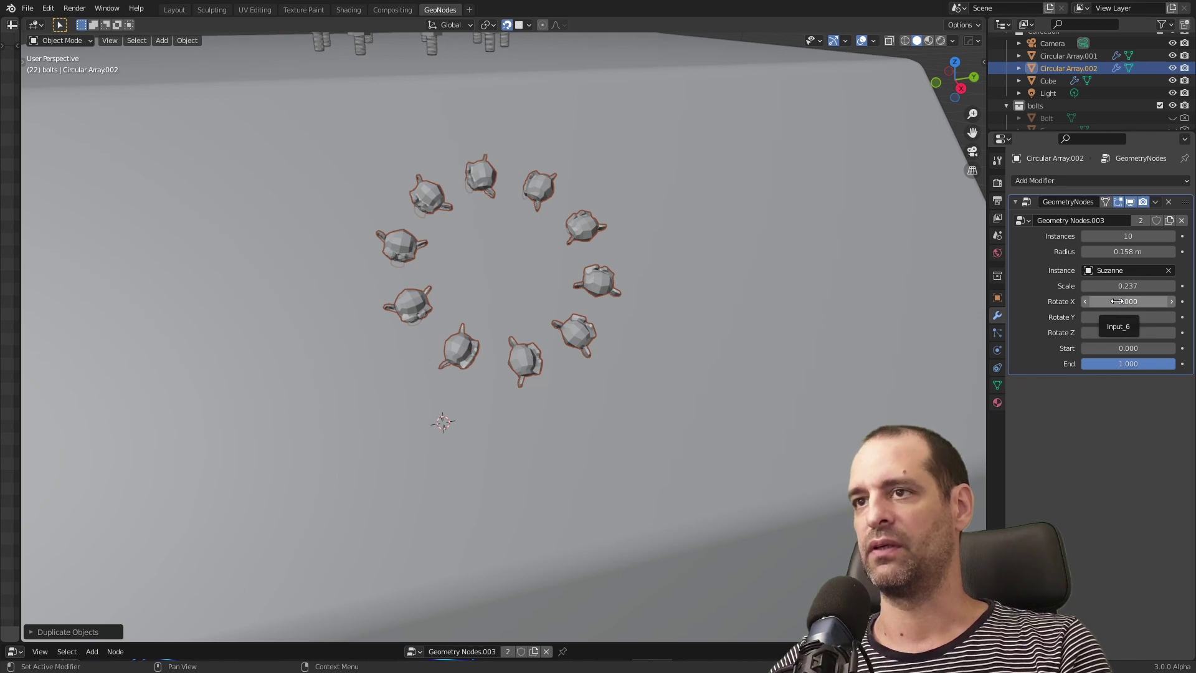
Set the Suzanne array's Rotate Z to 4.830, undo the Rotate X change, and adjust its Start value
left_click_drag(1132, 332, 1163, 303)
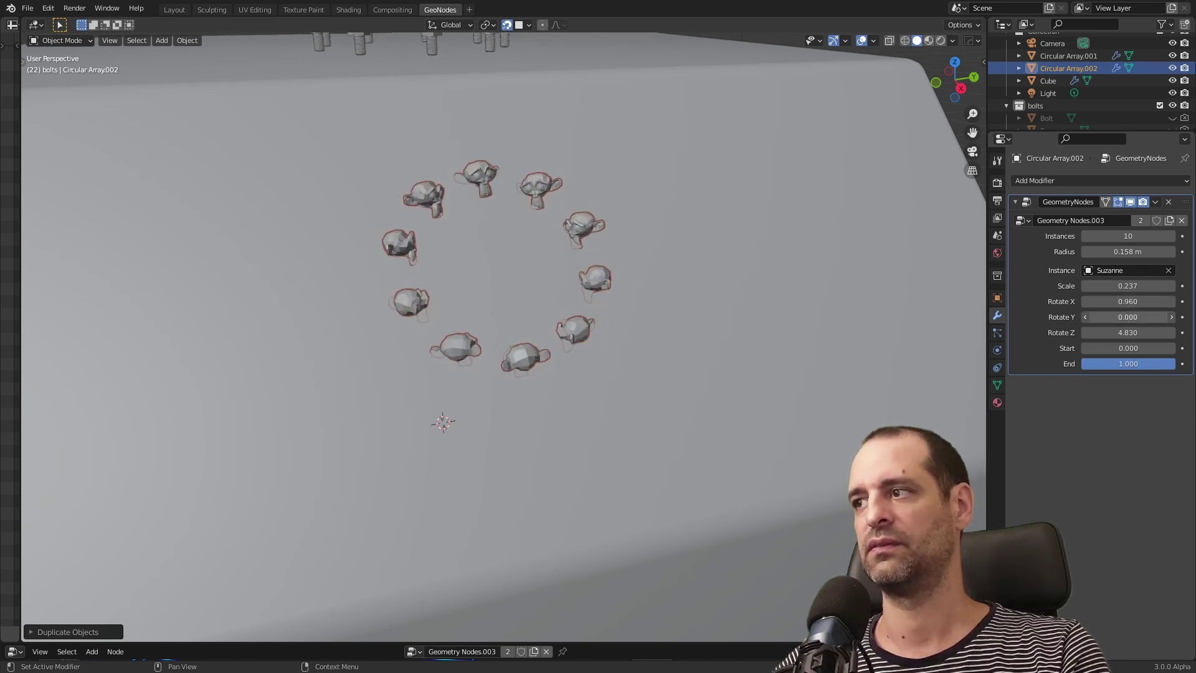
key("ctrl+z")
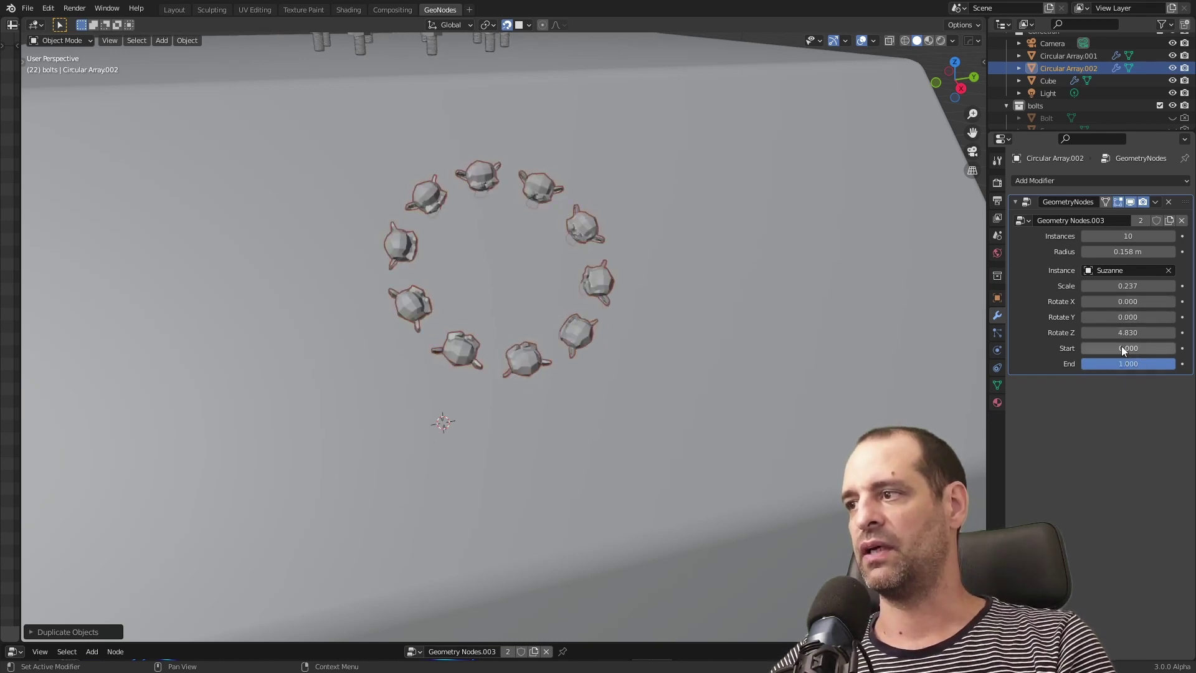
middle_click_drag(810, 369, 840, 369)
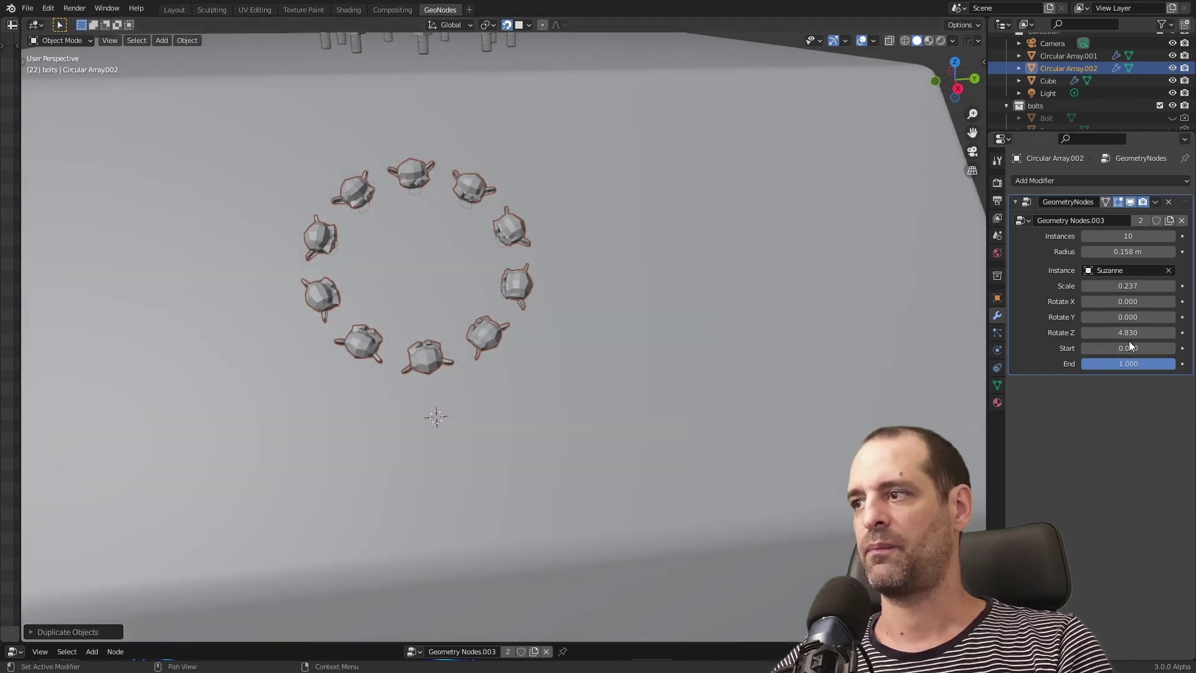
left_click_drag(1116, 349, 1150, 349)
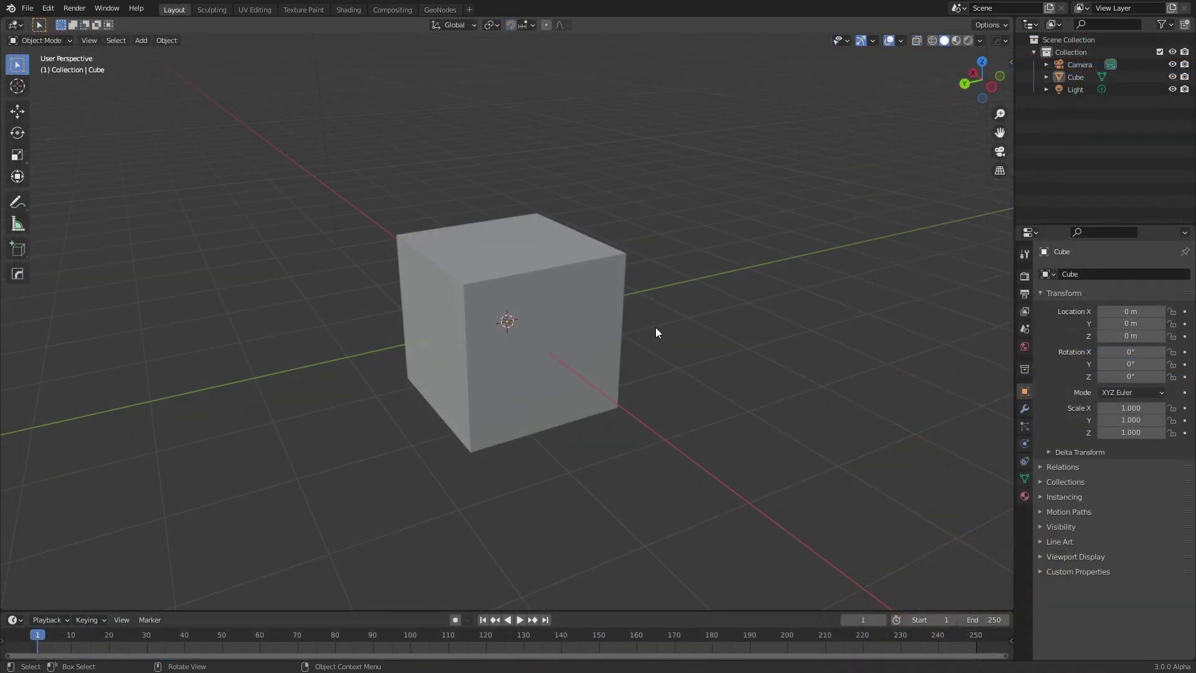
middle_click_drag(656, 327, 611, 355)
mouse_move(691, 336)
middle_mouse_down()
mouse_move(708, 334)
mouse_move(683, 315)
middle_mouse_up()
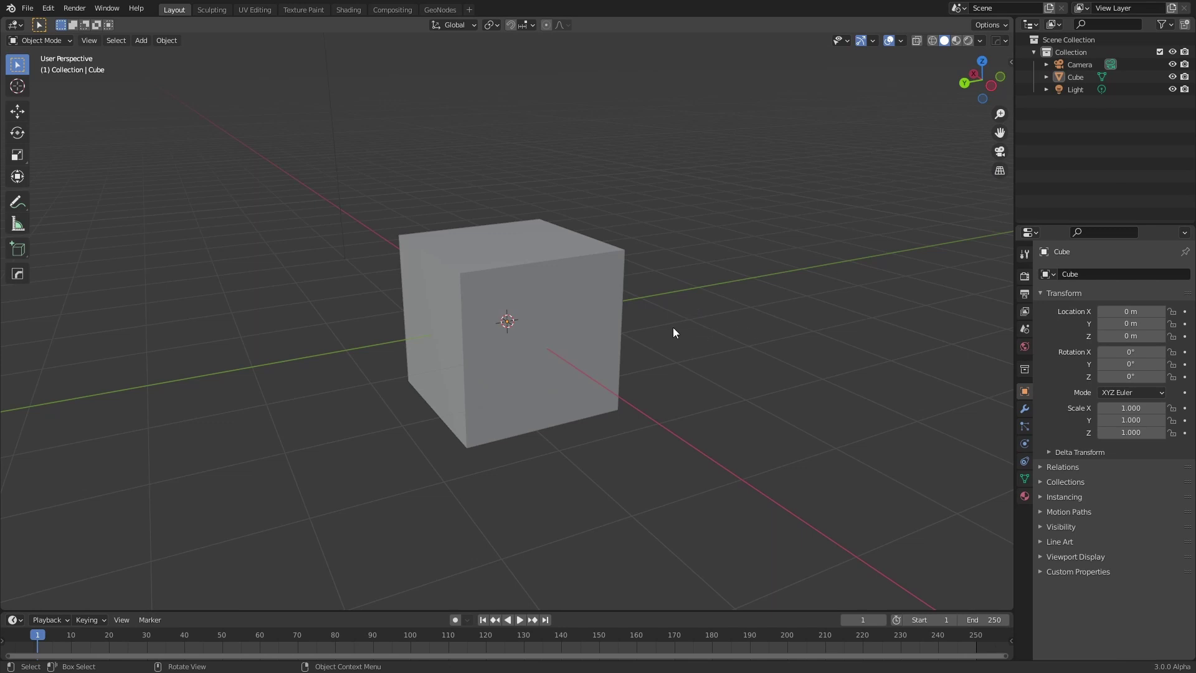
middle_click_drag(692, 352, 707, 355)
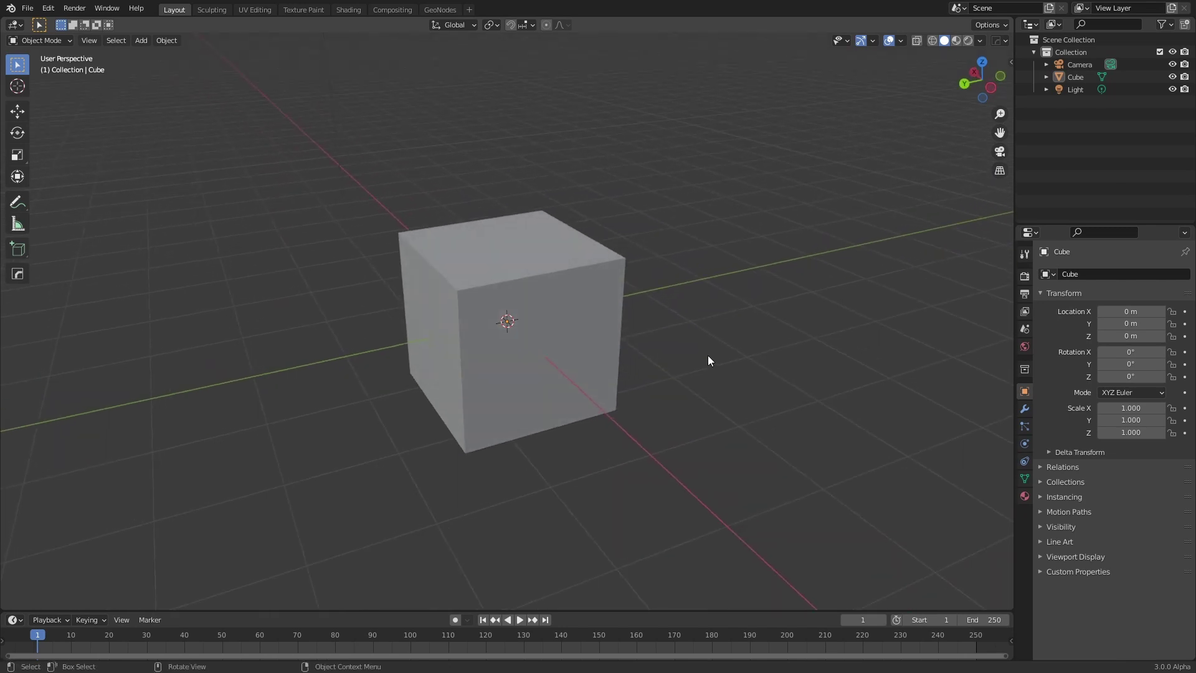
key("shift+a")
mouse_move(697, 351)
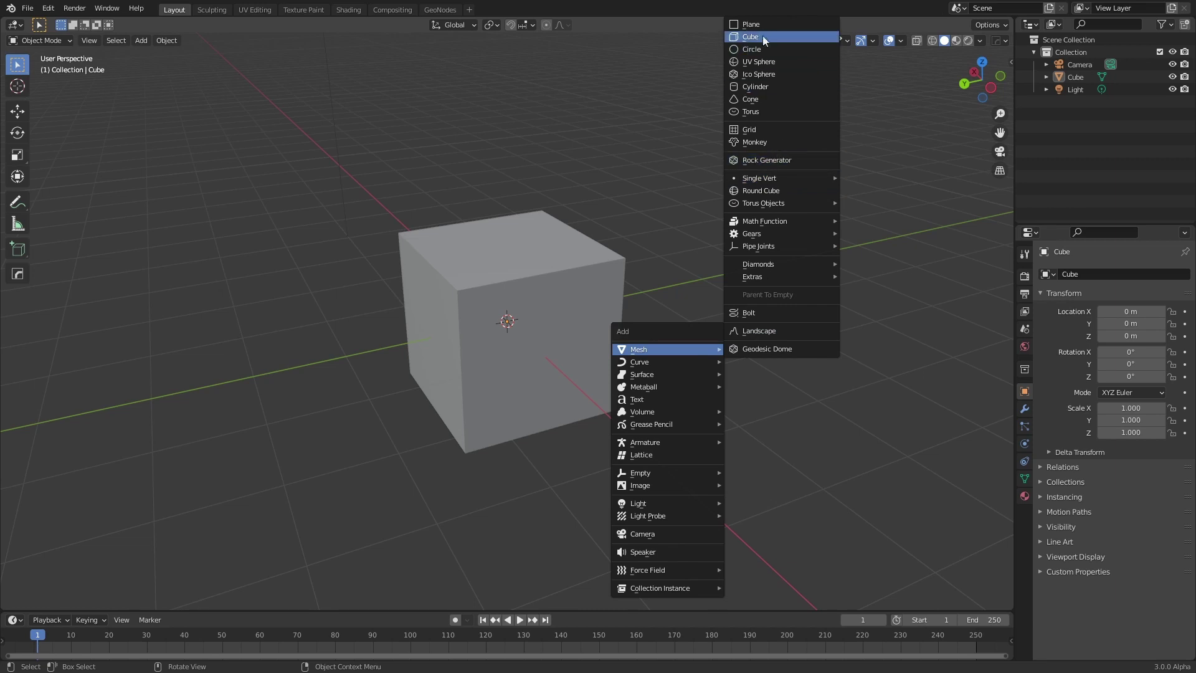
key("Escape")
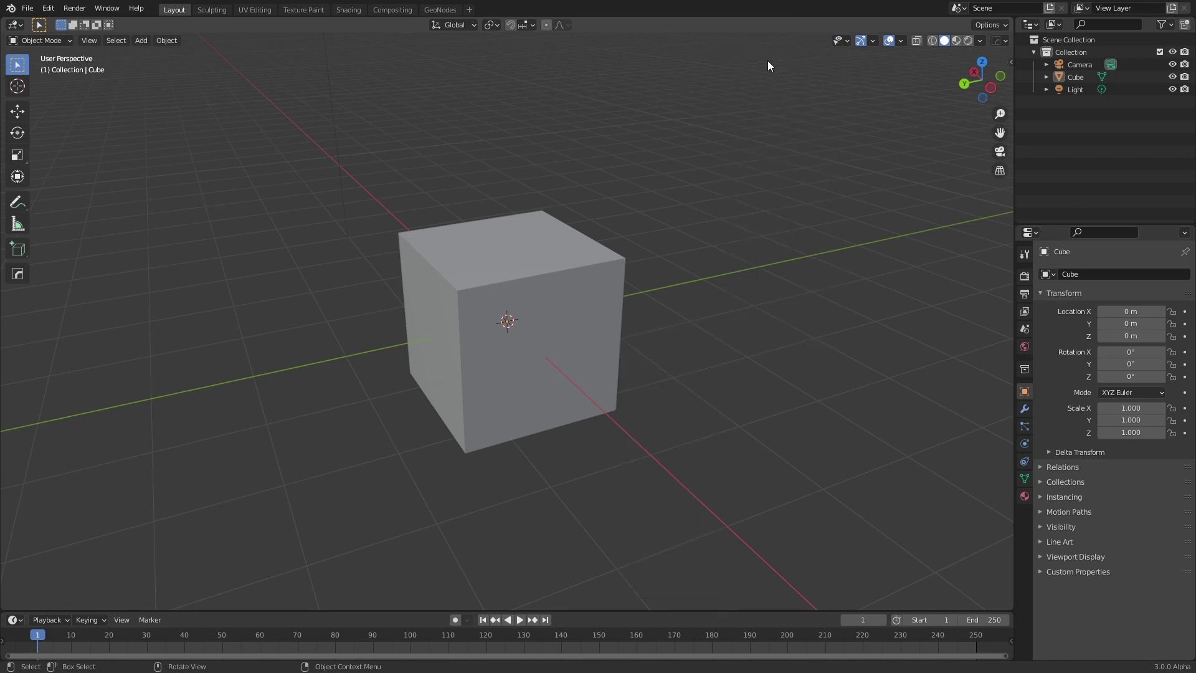
Add a second cube mesh to the default scene and rename it CArray
key("shift+a")
mouse_move(697, 299)
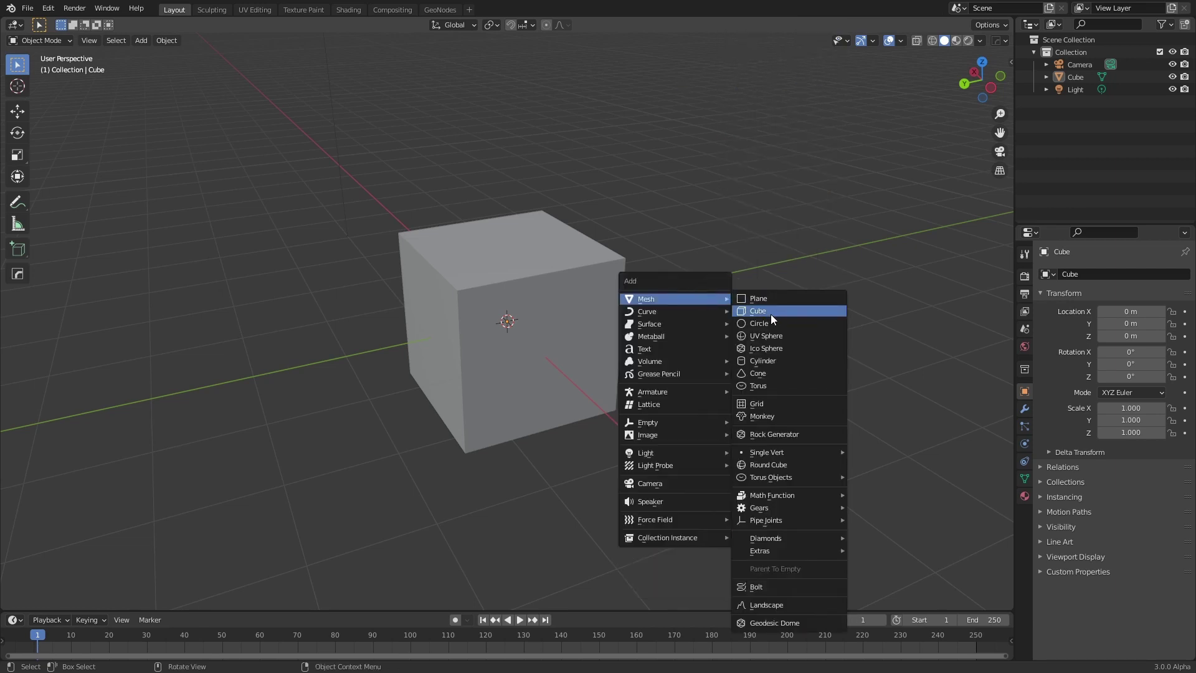
left_click(770, 313)
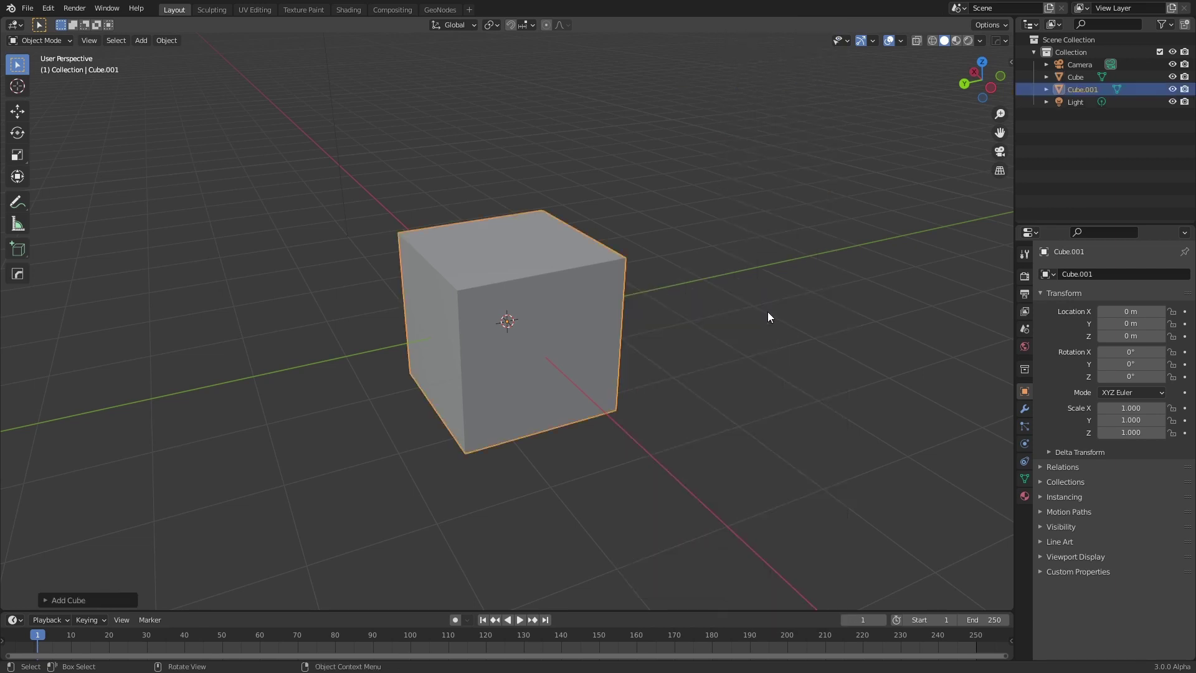
double_click(1084, 91)
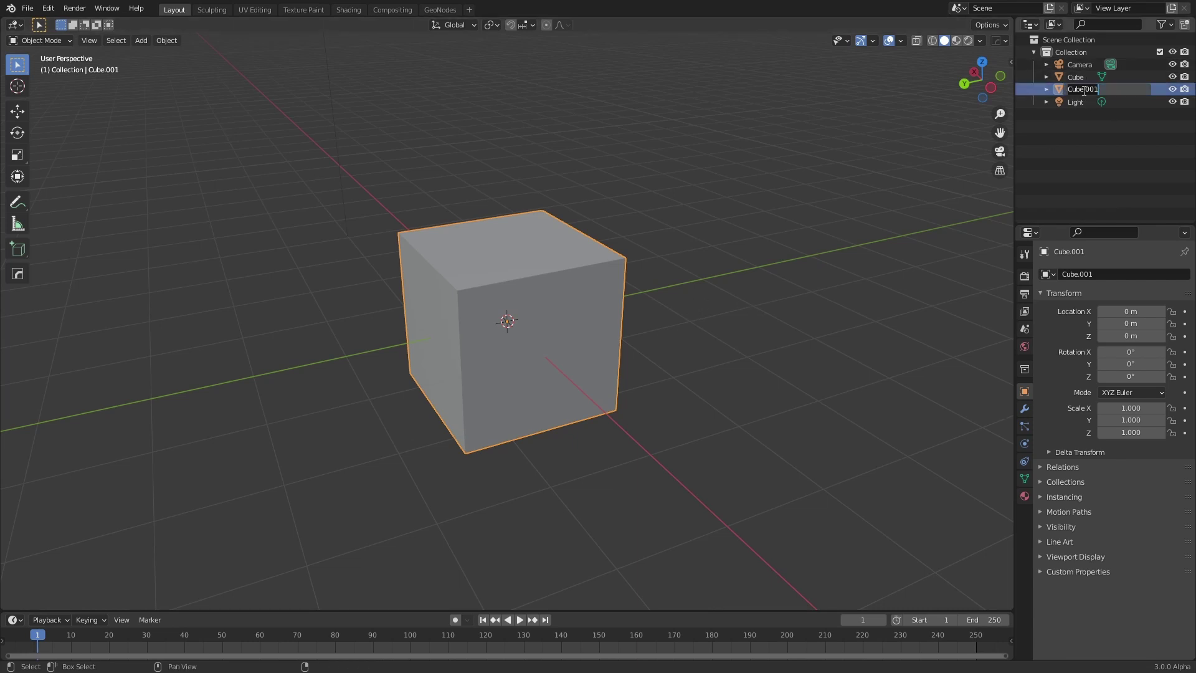
type("CArray")
key("Return")
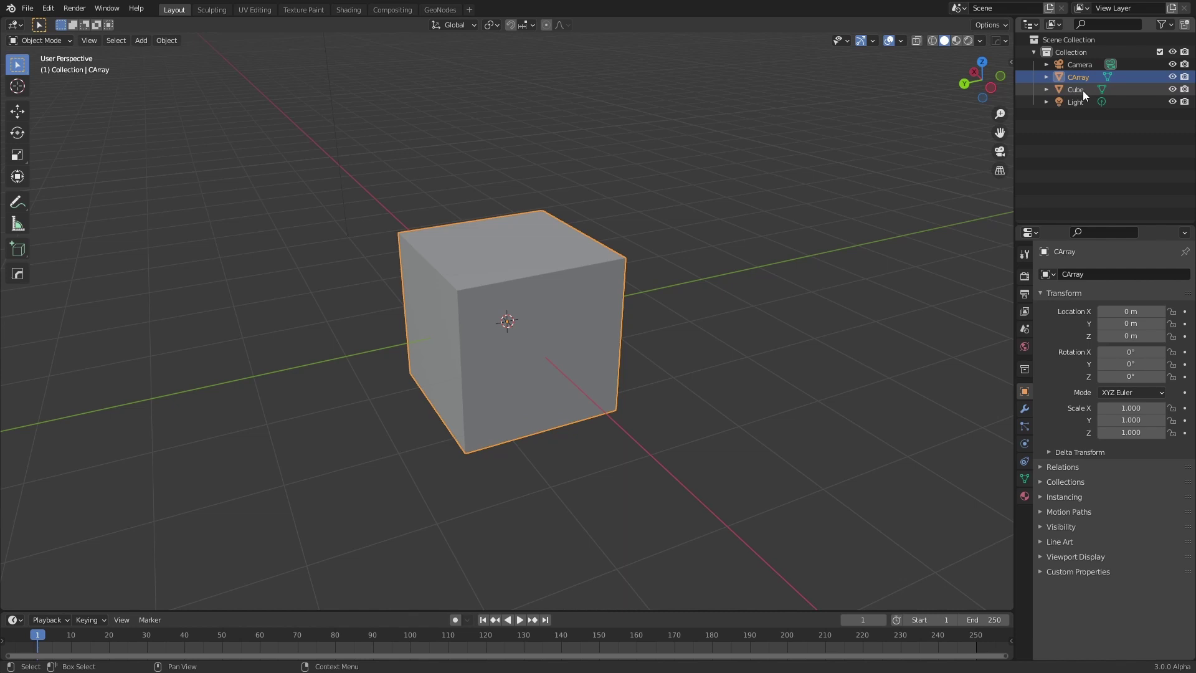
Enable snapping to Face, snapping with Center and aligning rotation to the target
left_click(510, 25)
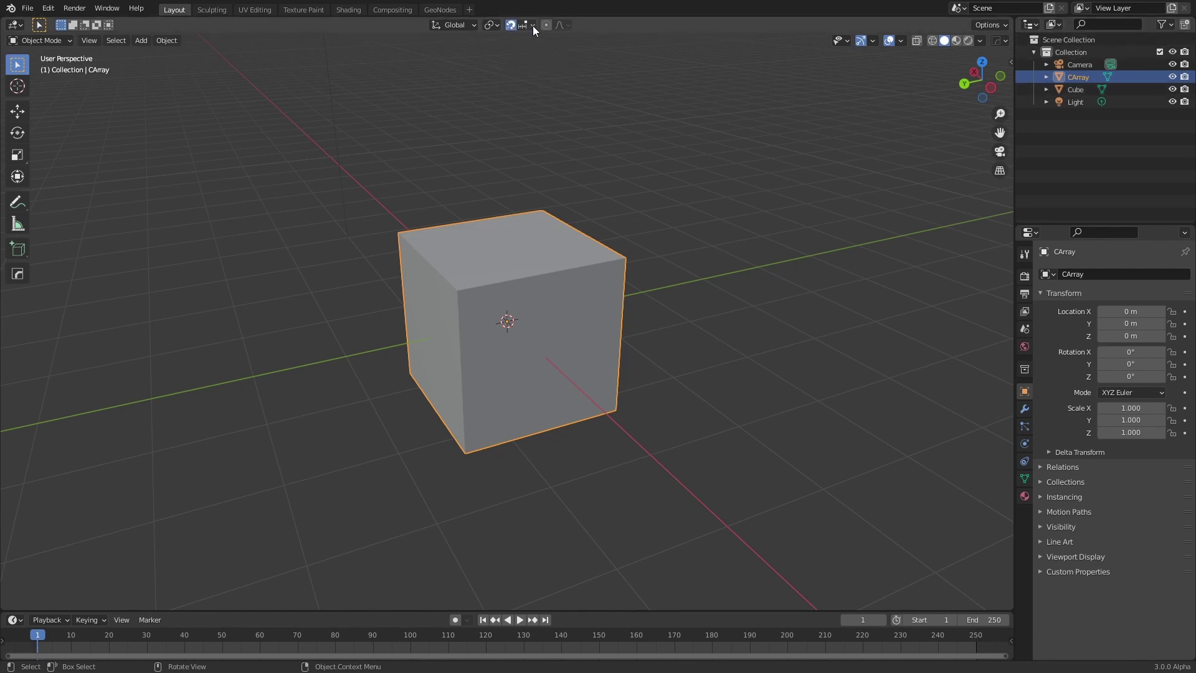
left_click(533, 24)
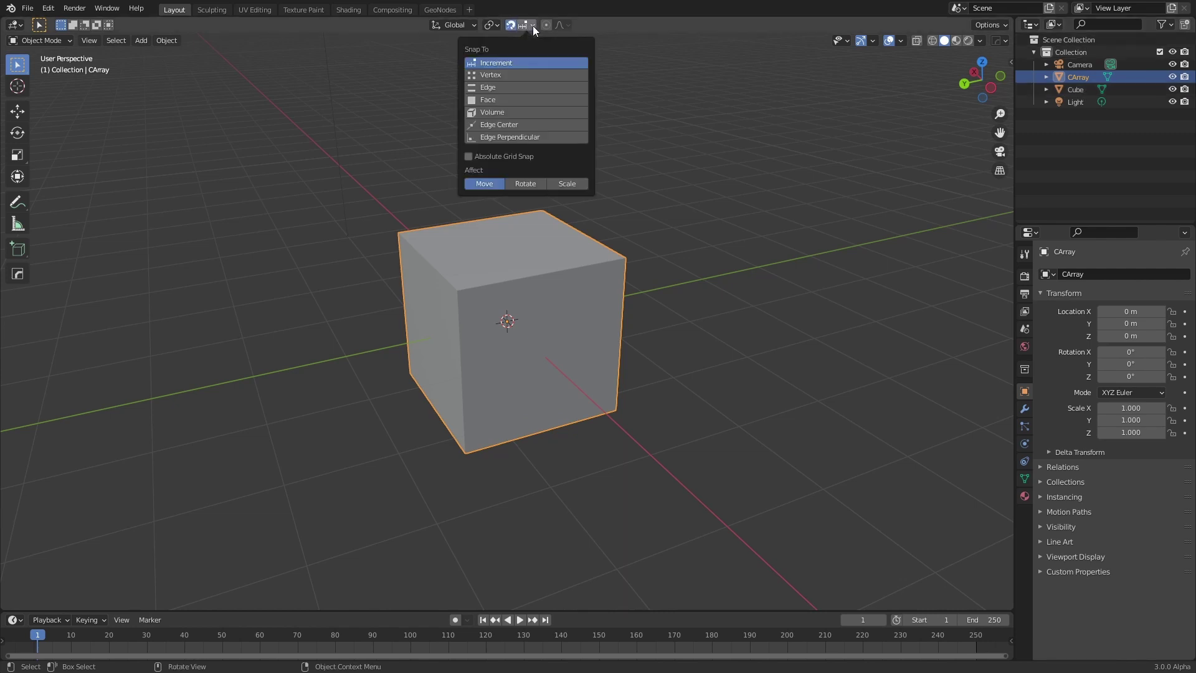
left_click(488, 102)
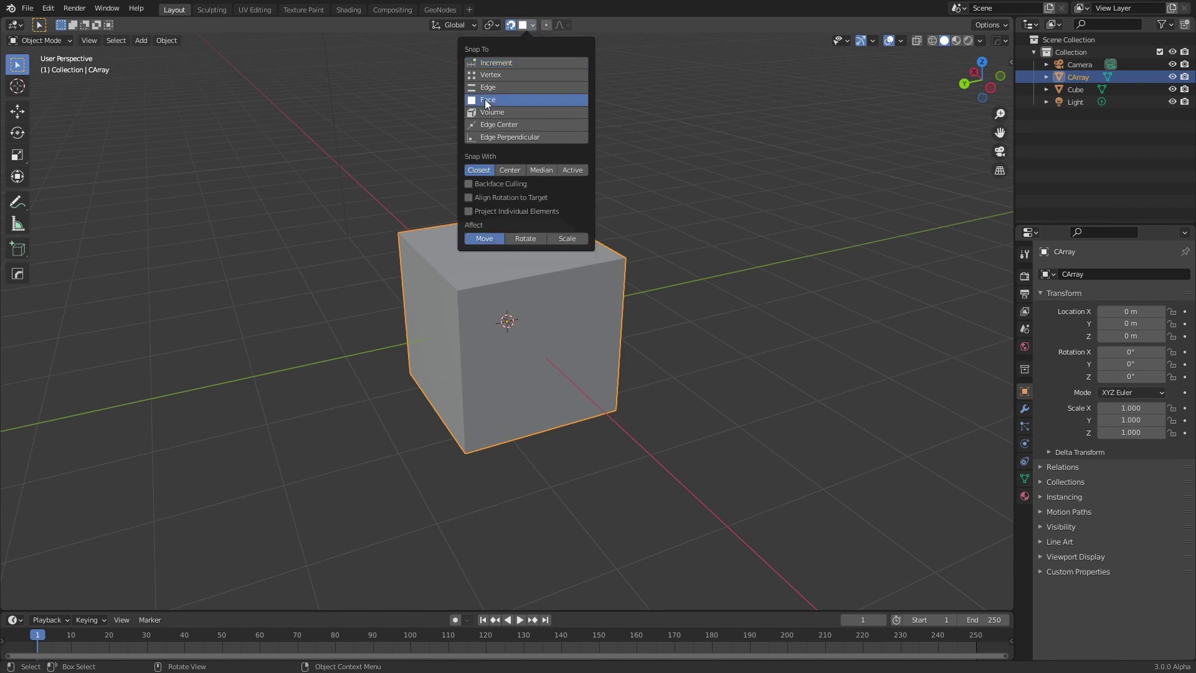
left_click(510, 172)
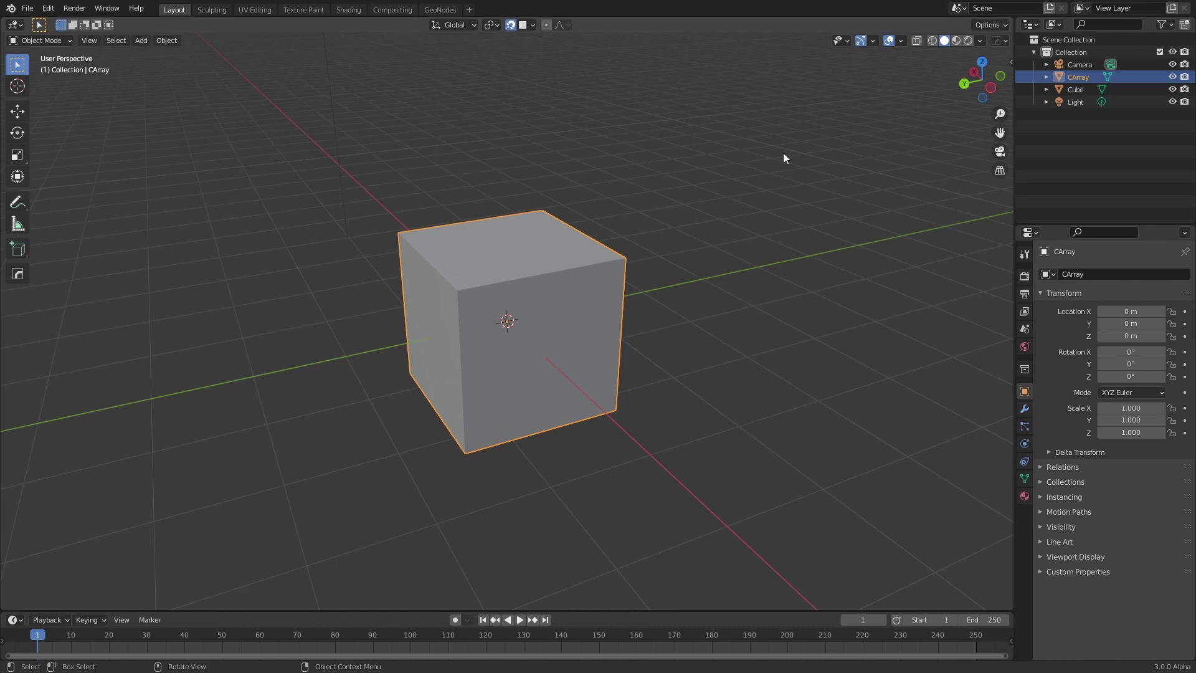
Scale the CArray cube down to 0.1 and apply its scale
type("s")
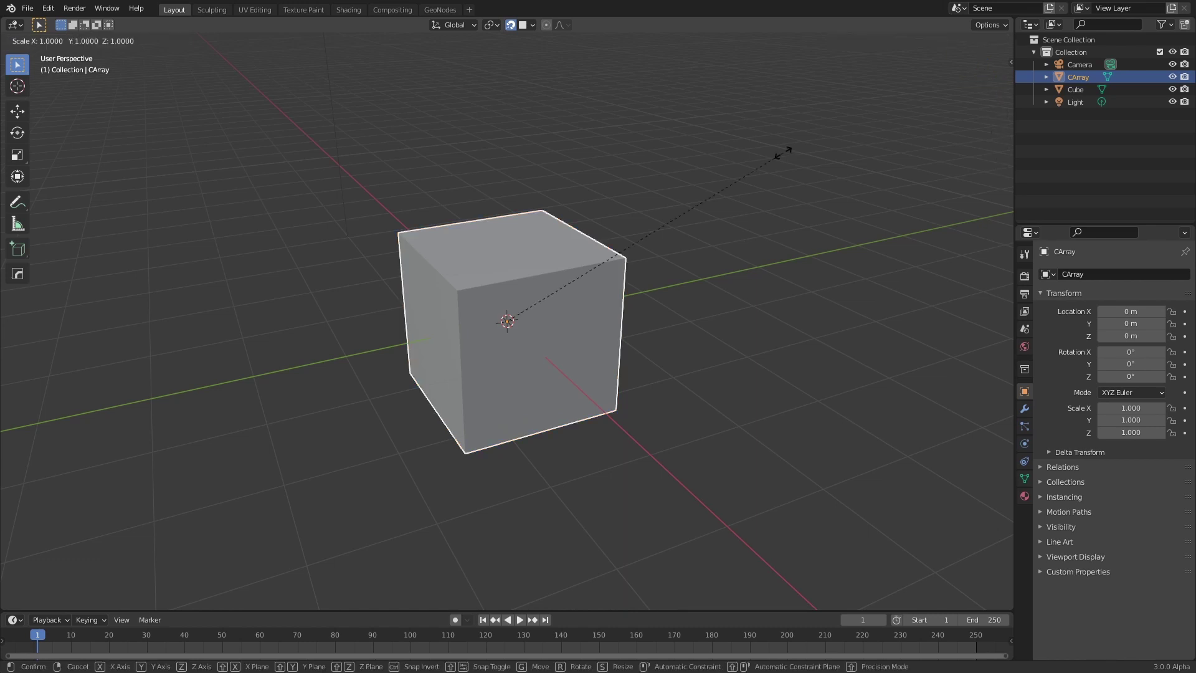
type("0.1")
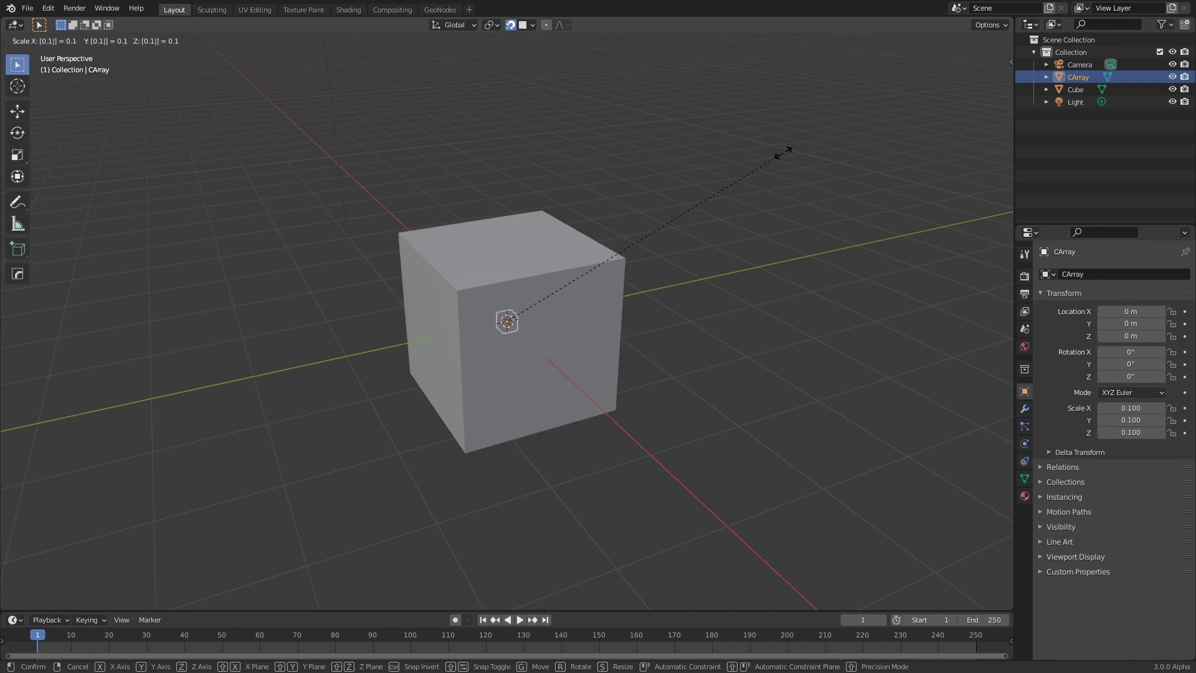
key("Return")
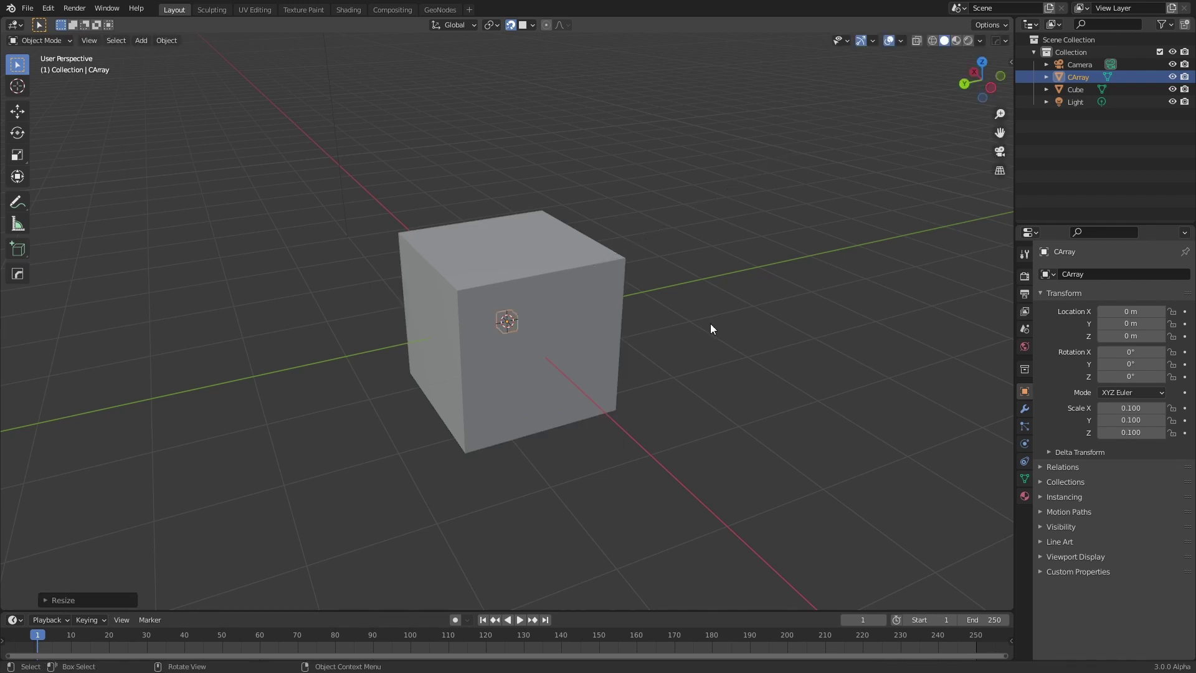
key("ctrl+a")
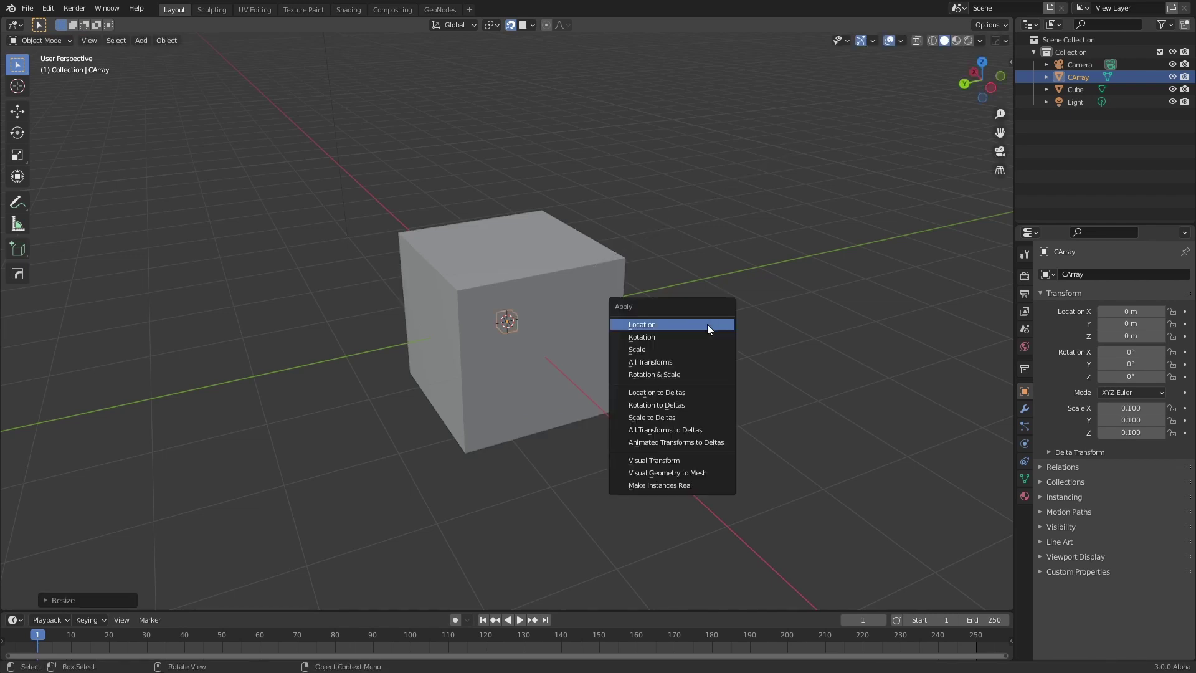
left_click(690, 354)
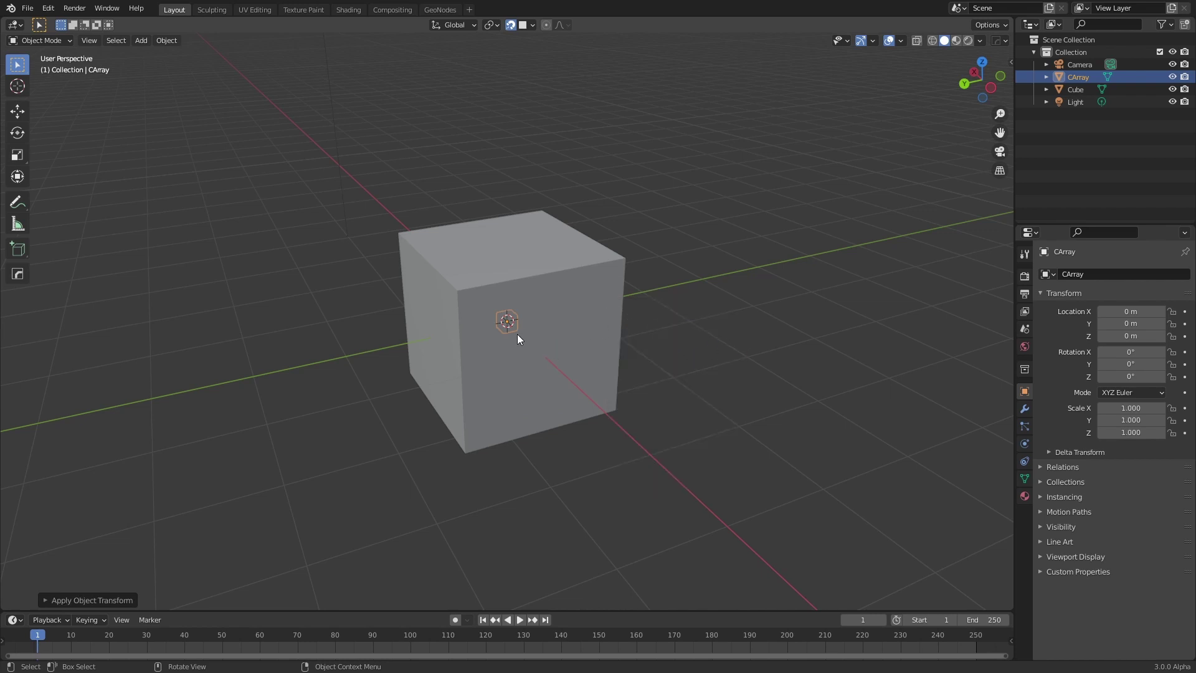
Move the CArray cube onto the large cube's top face with face snapping and deselect it
key("g")
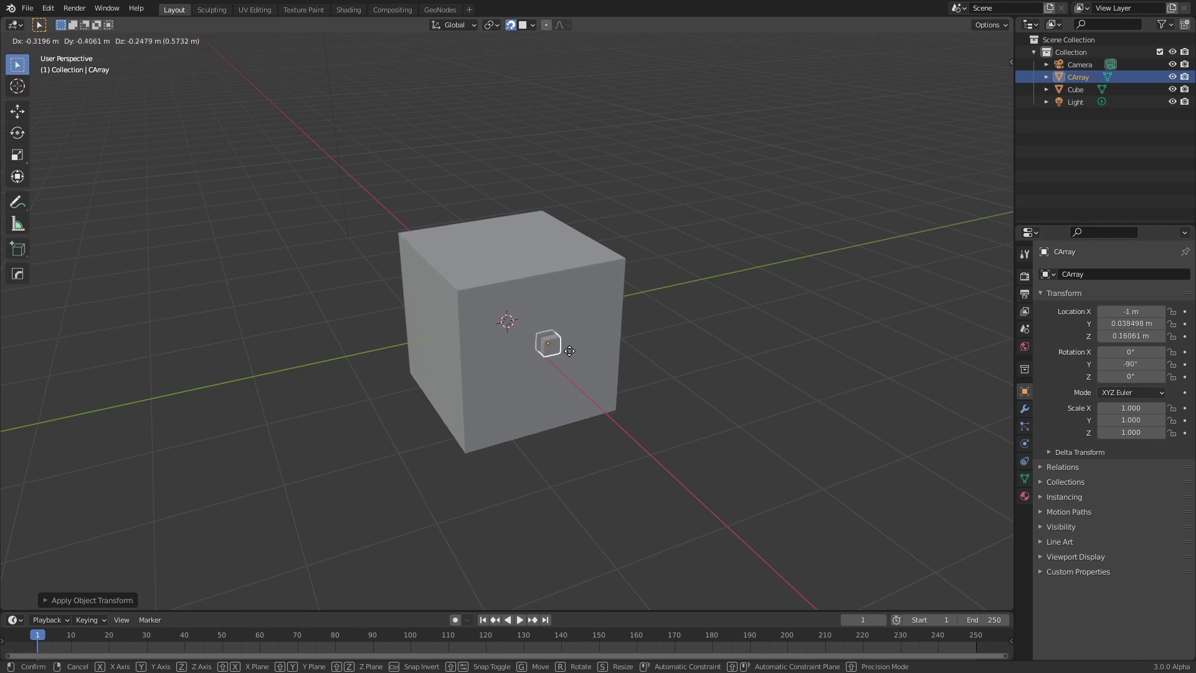
right_click(547, 310)
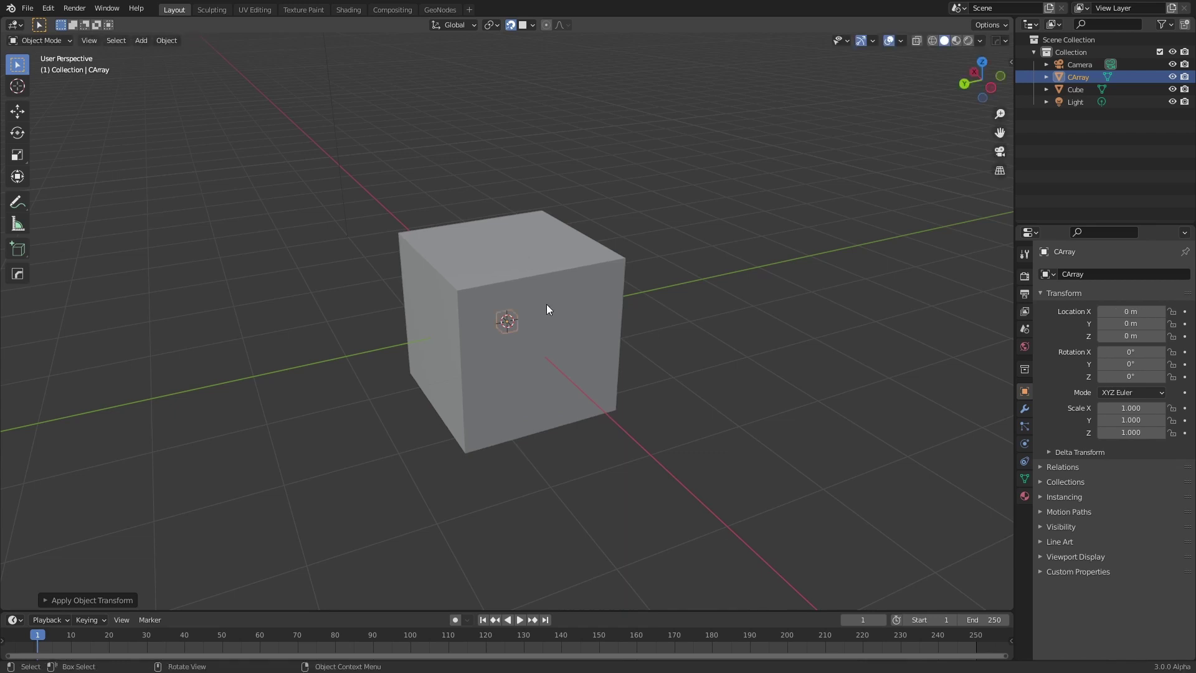
key("g")
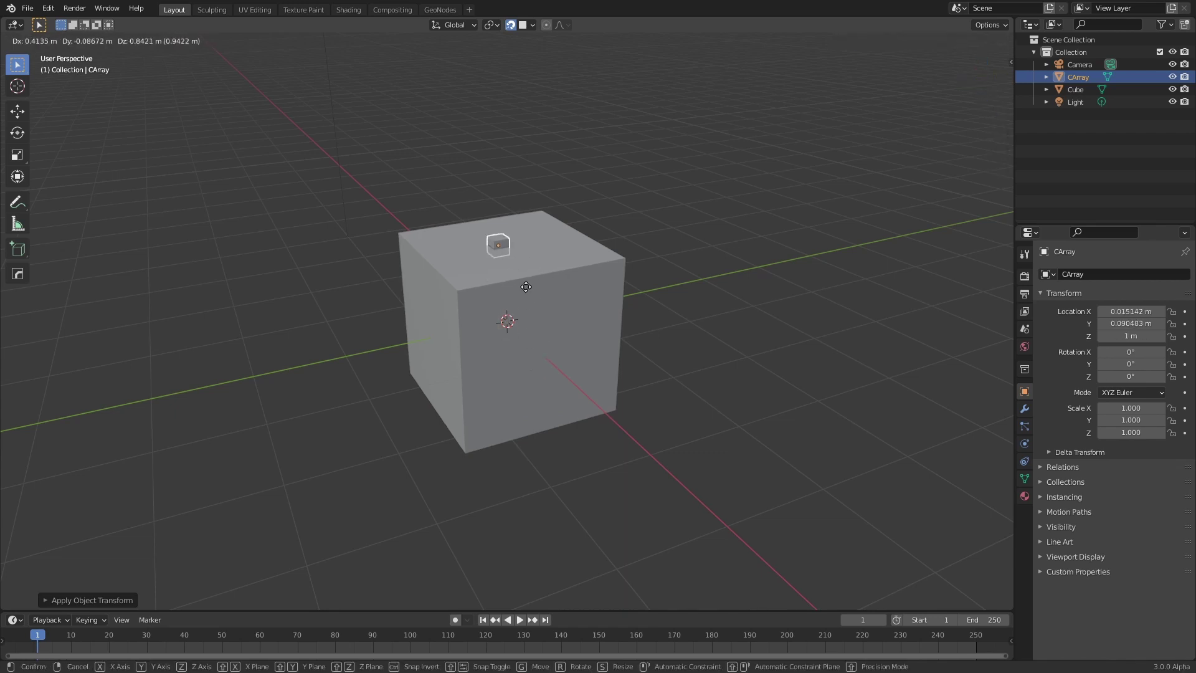
left_click(532, 288)
middle_click_drag(533, 287, 529, 318)
scroll(523, 316, "up", 4)
left_click(714, 334)
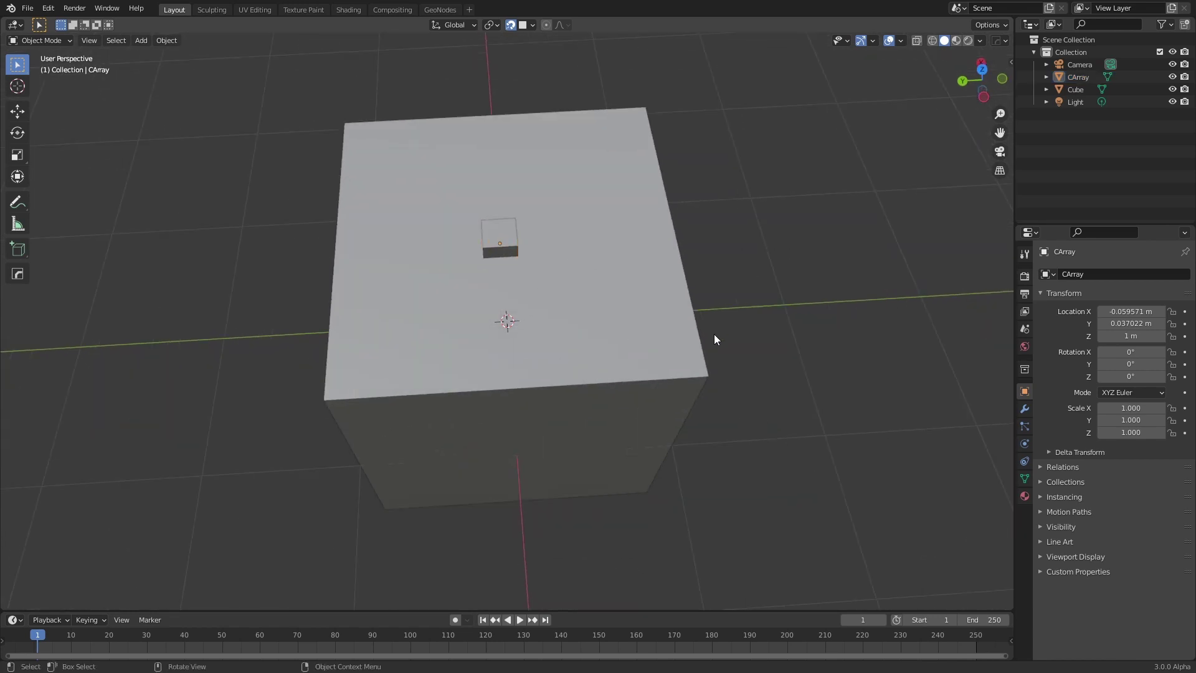
middle_click_drag(714, 334, 735, 304)
scroll(739, 273, "down", 2)
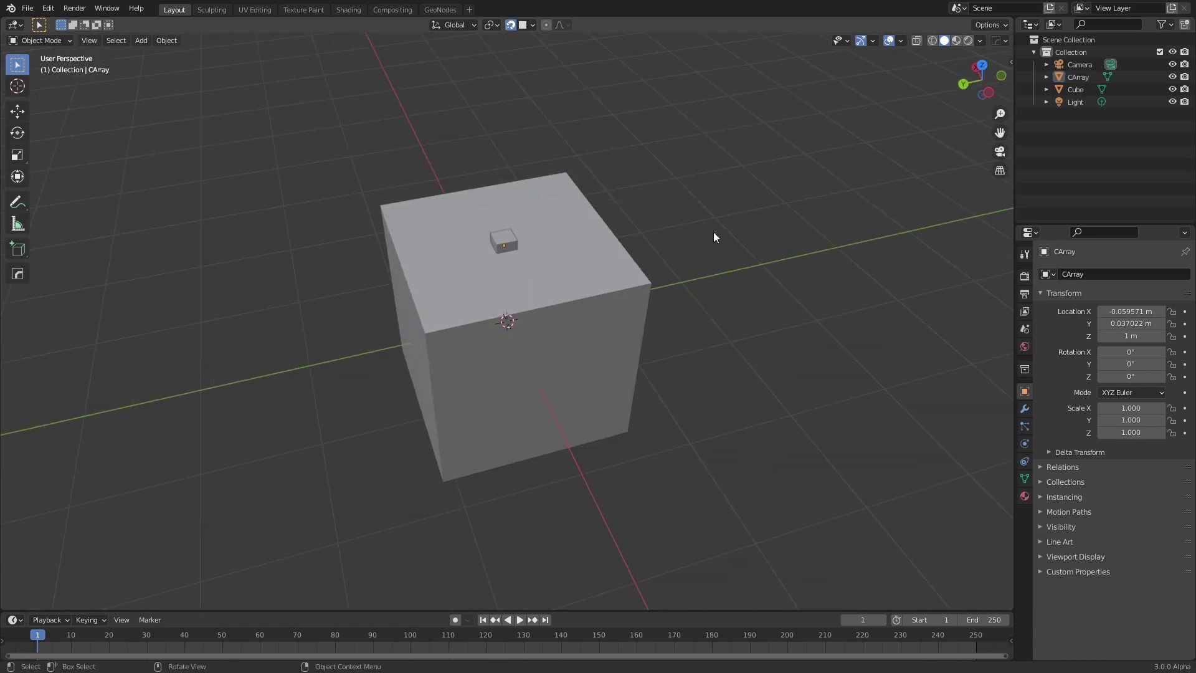
Add a Suzanne monkey mesh, scale it down to about 0.1 and apply its scale
key("shift+a")
mouse_move(712, 210)
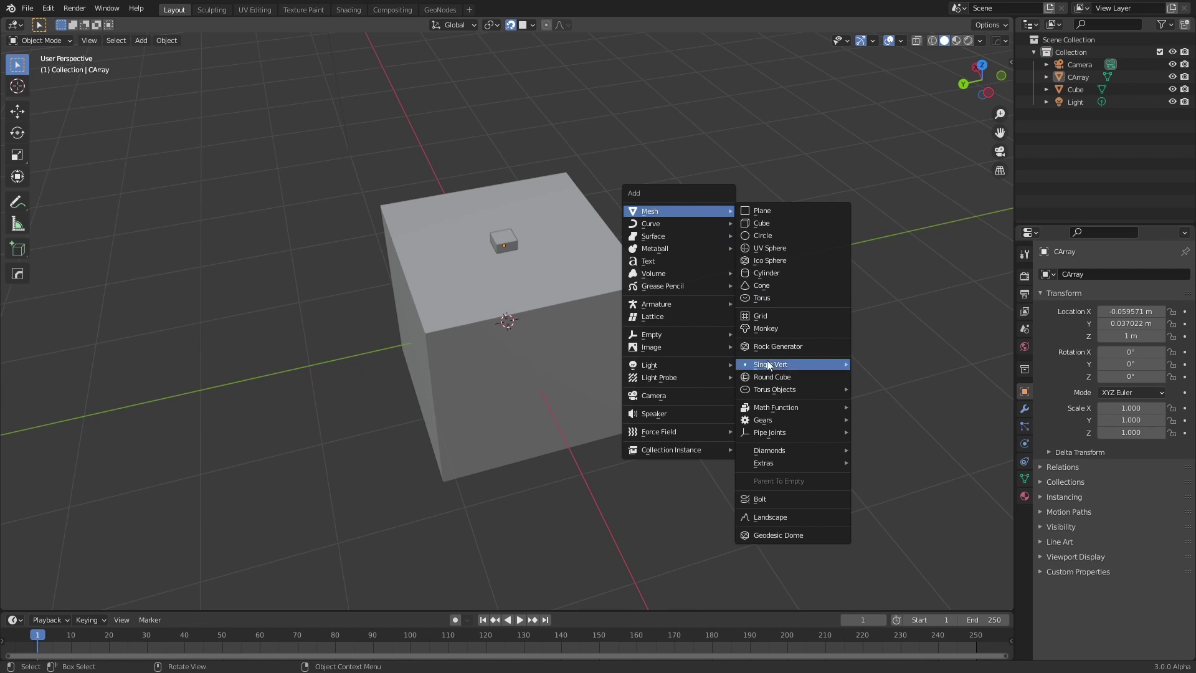
left_click(767, 327)
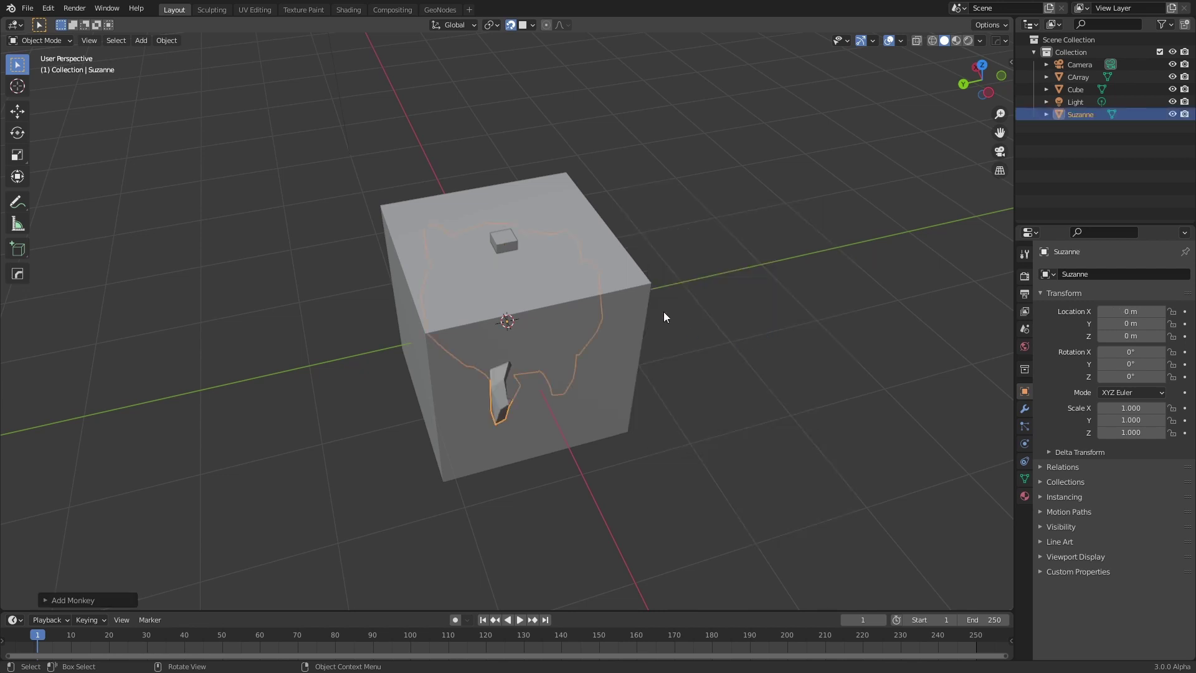
middle_click_drag(664, 317, 743, 230)
key("s")
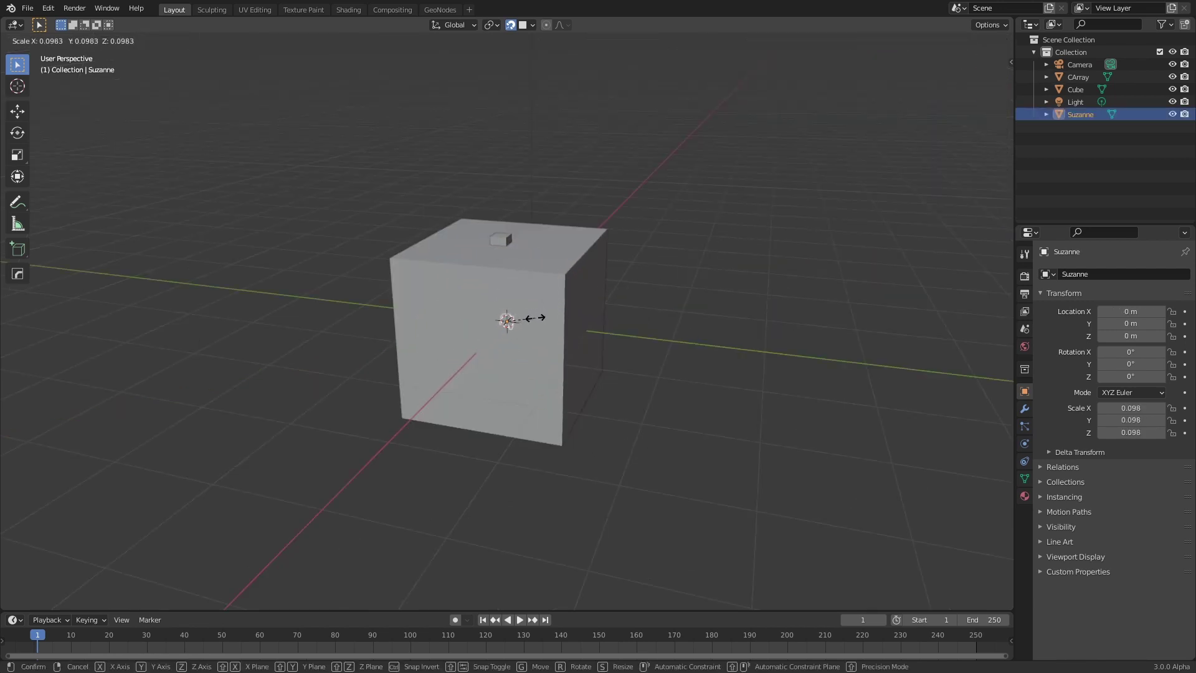
left_click(535, 317)
key("ctrl+a")
left_click(569, 394)
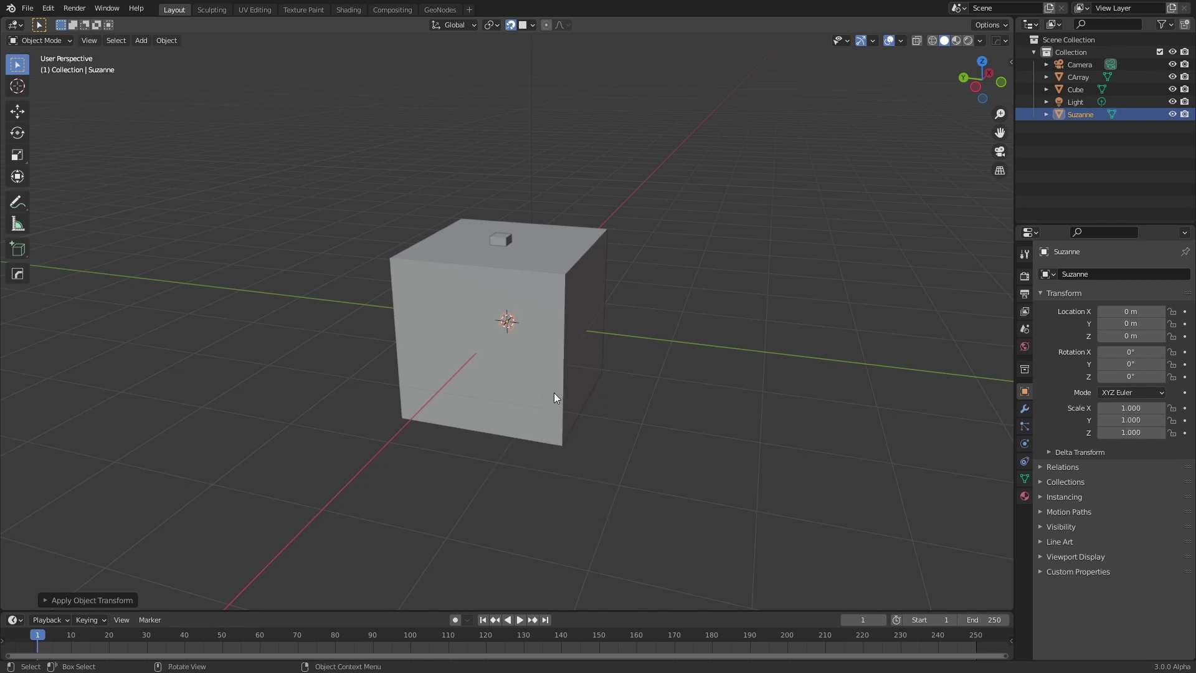
Hide Suzanne in both the viewport and renders
left_click(1173, 115)
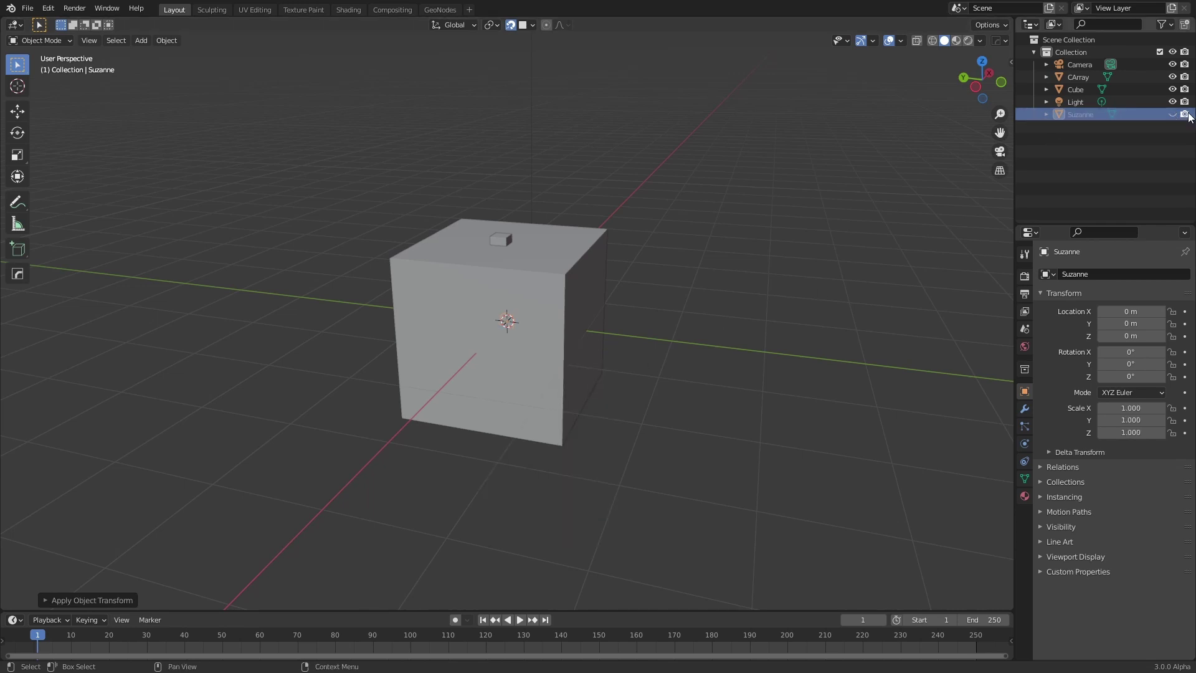
middle_click_drag(716, 299, 724, 330)
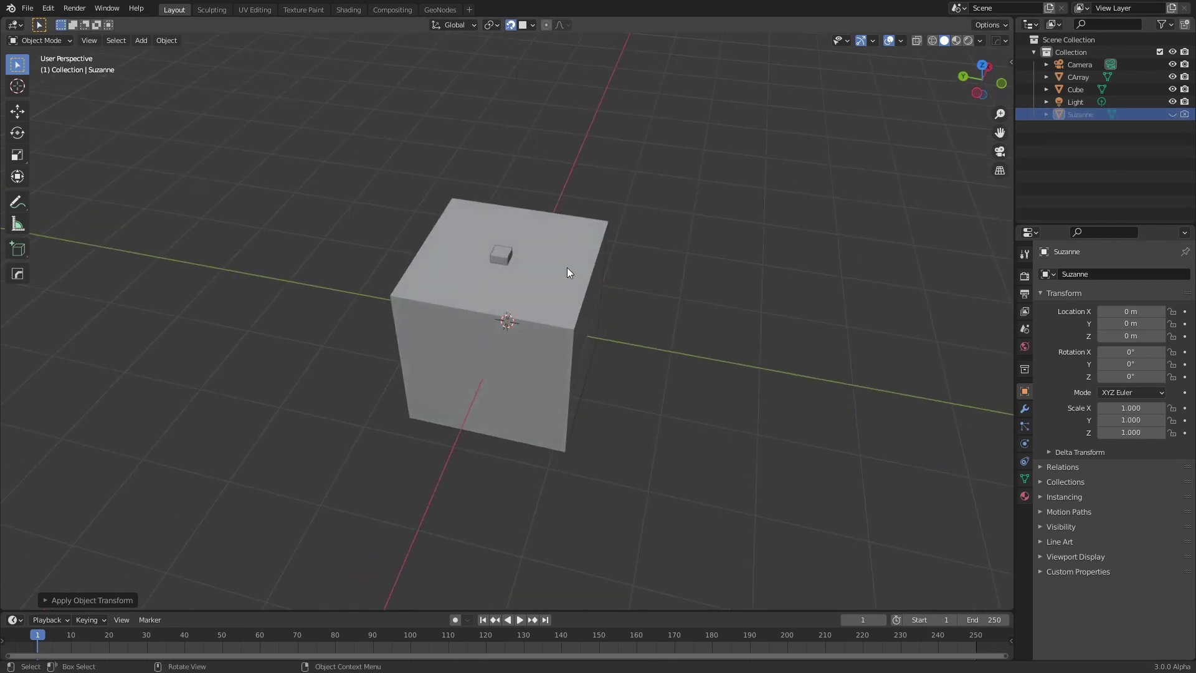
middle_click_drag(567, 270, 599, 303)
Create a new geometry node tree on the CArray object and name it Circular Array
left_click(505, 285)
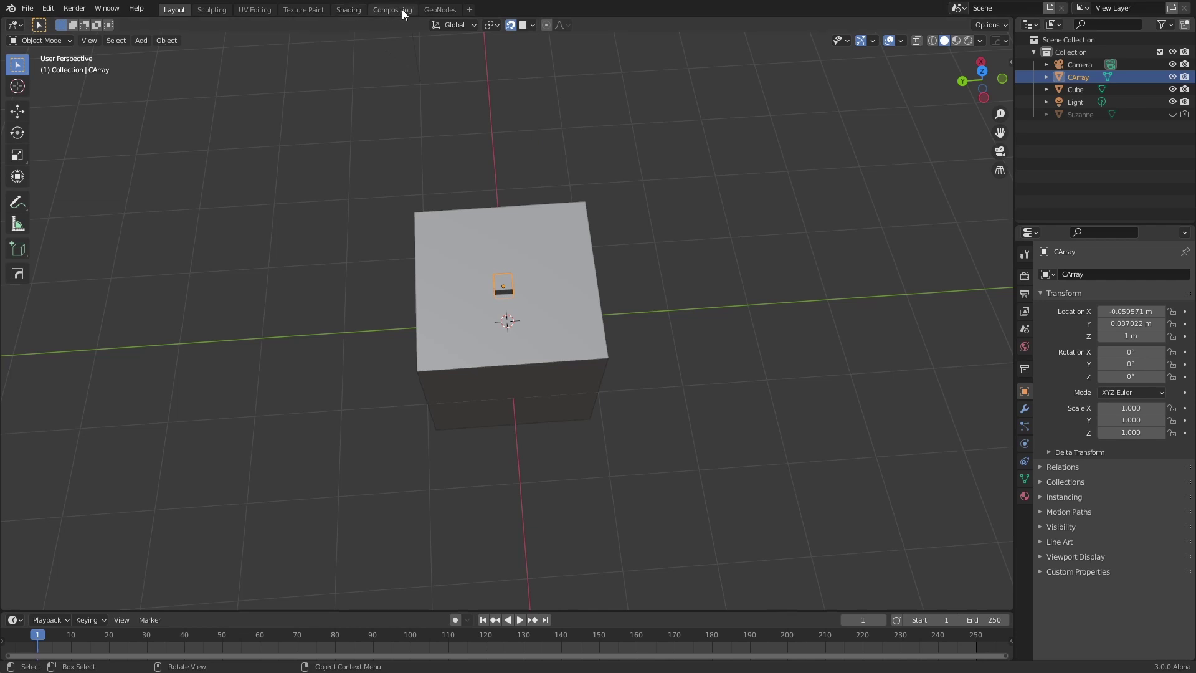
left_click(440, 10)
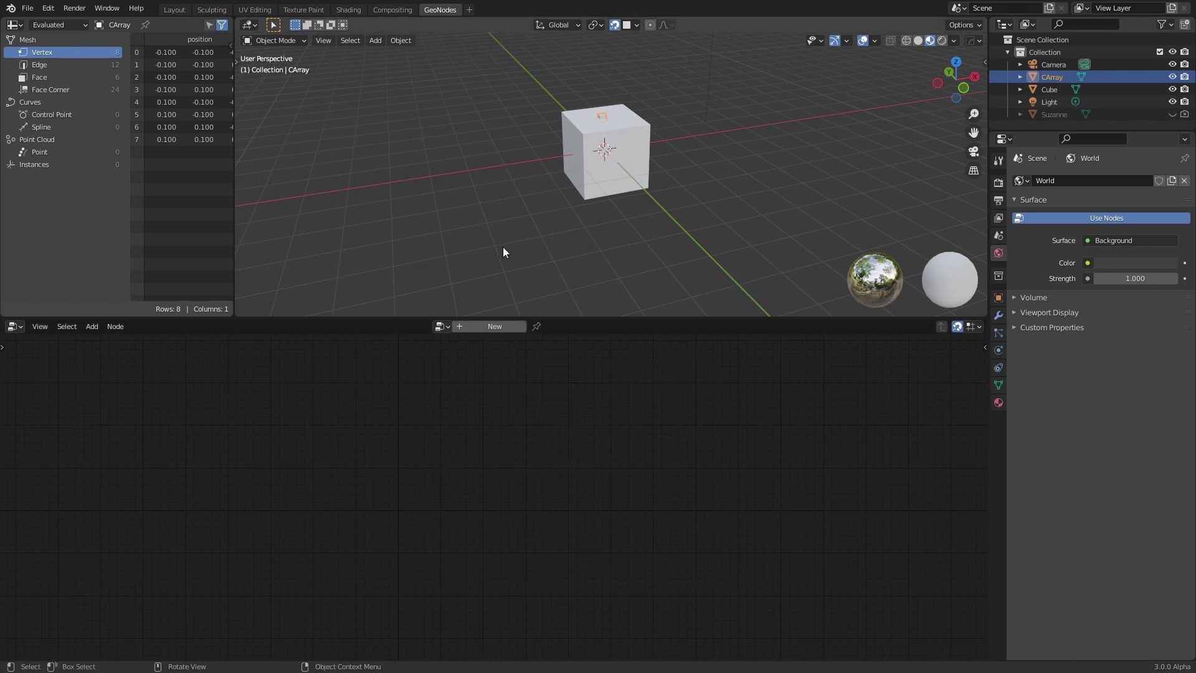
left_click(495, 327)
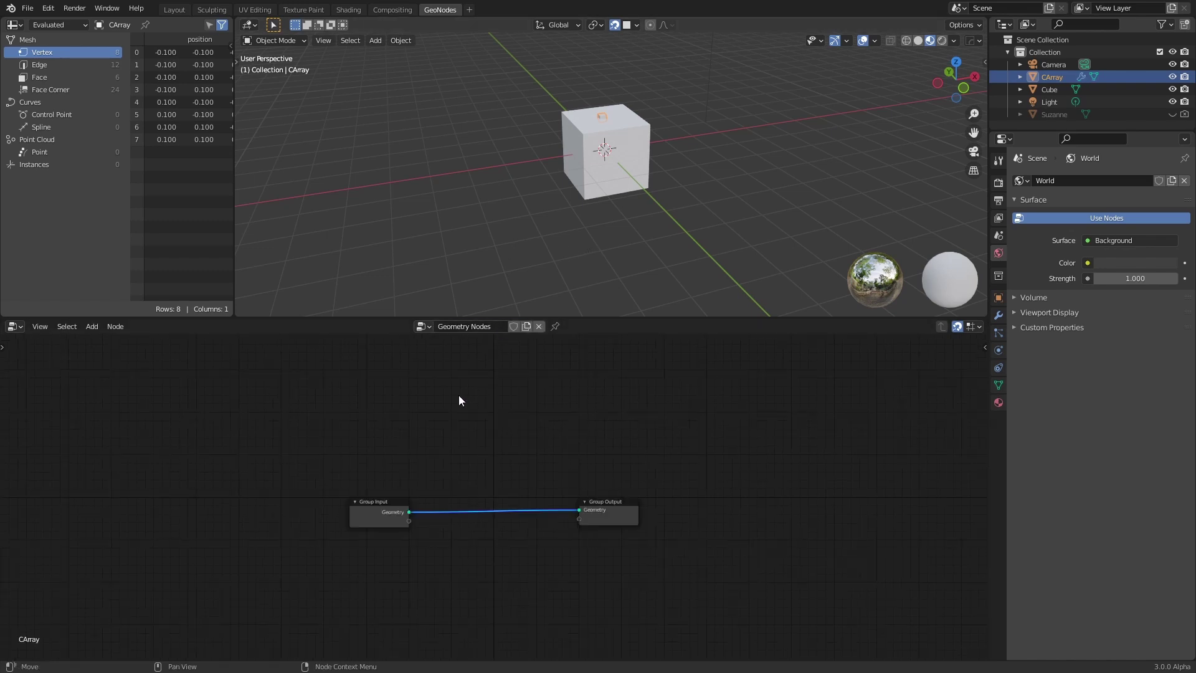
left_click(498, 327)
type("Ci")
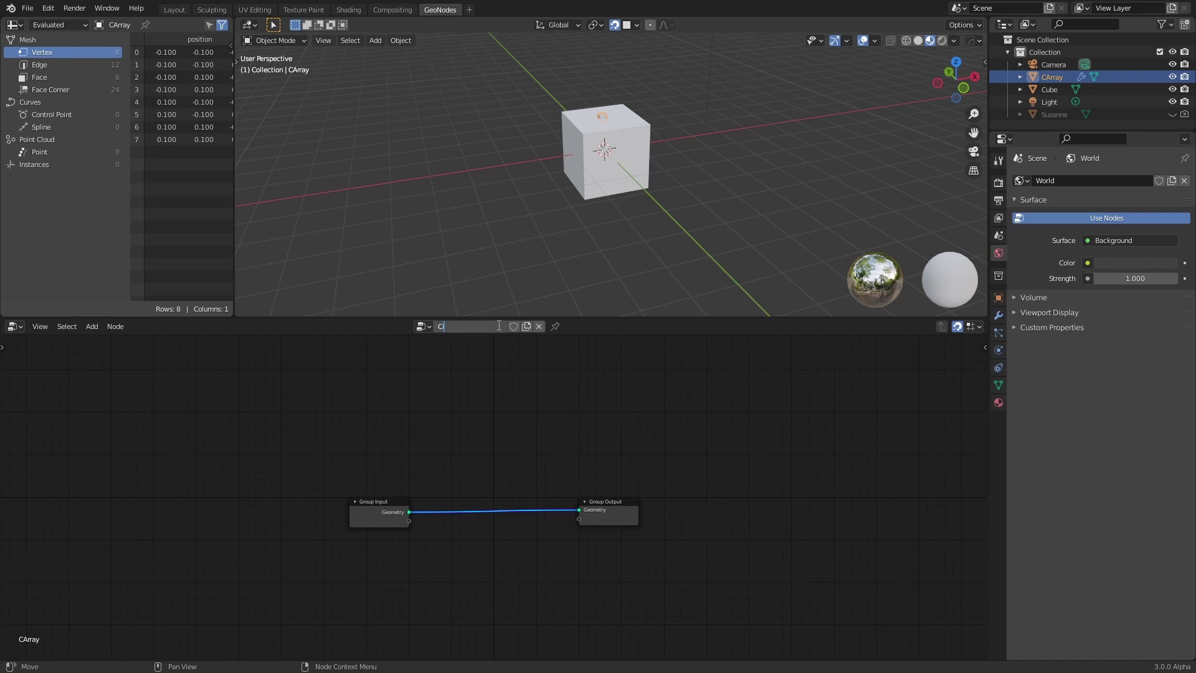
type("rcular A")
type("rray")
key("Return")
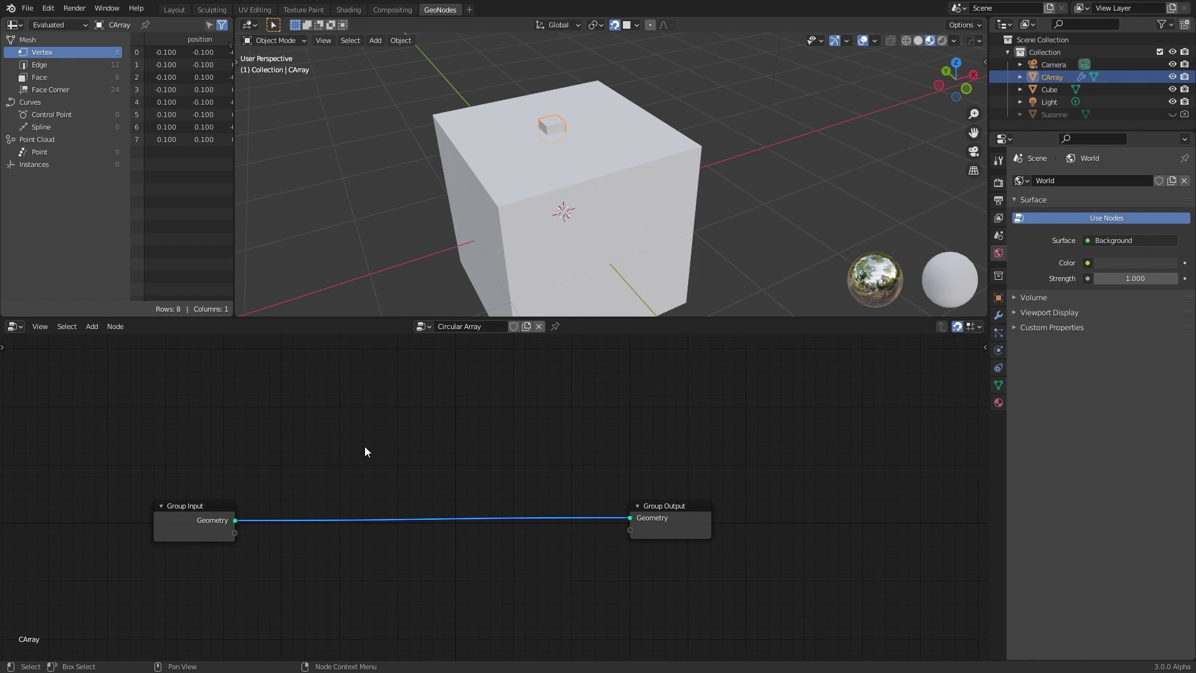
Add a Curve Spiral node and connect its Curve output to the Group Output's Geometry input
middle_click_drag(434, 453, 412, 440)
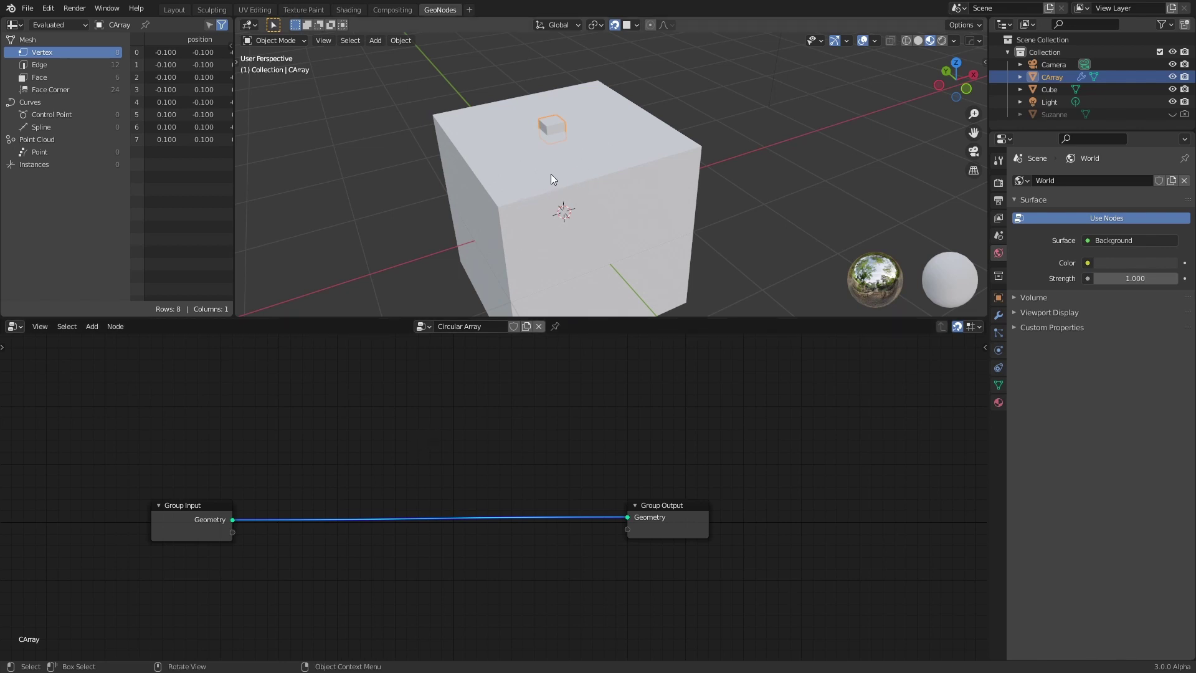
key("shift+a")
left_click(360, 408)
type("spri")
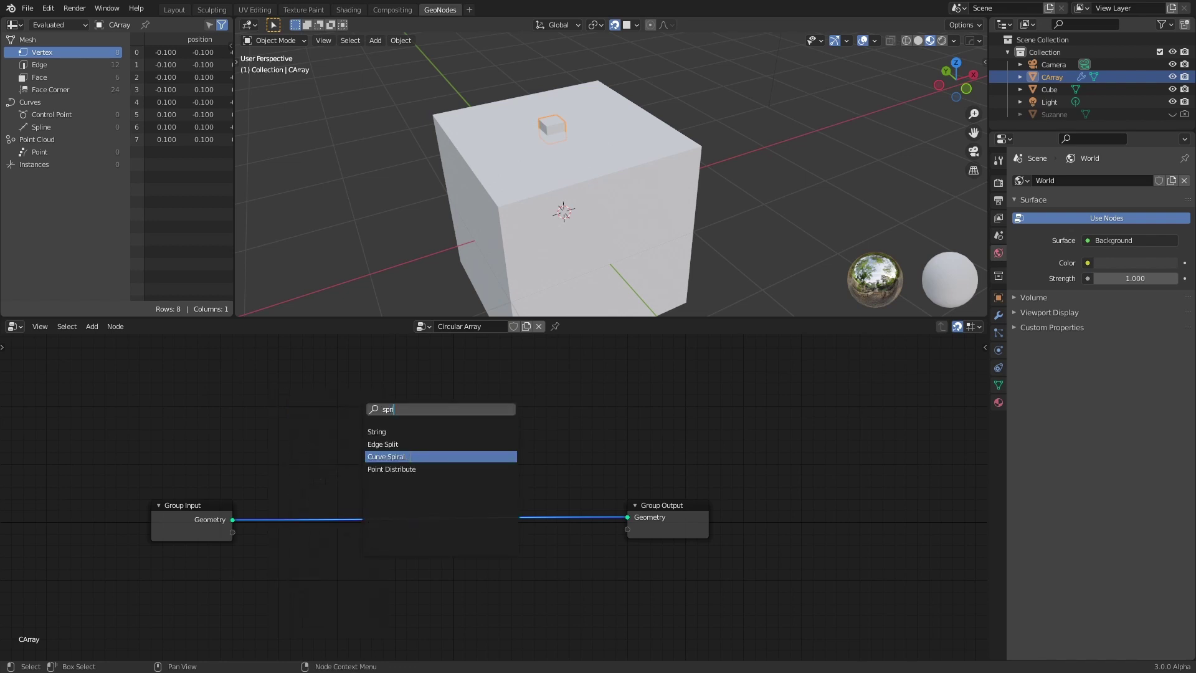
key("Return")
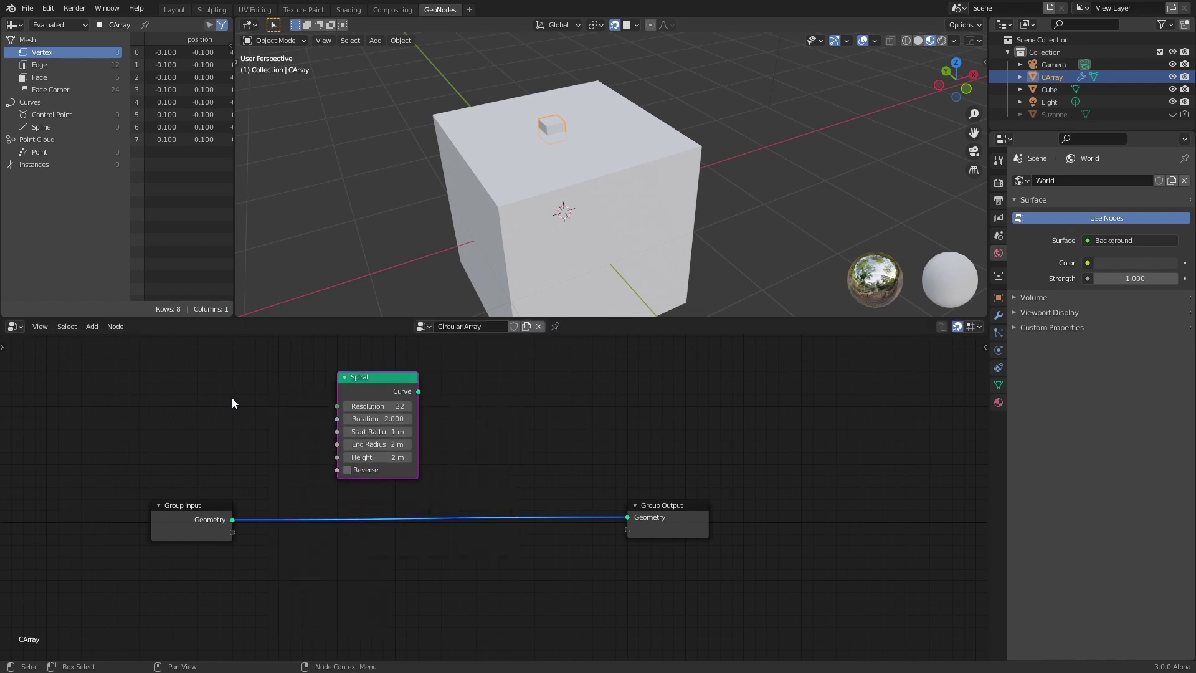
left_click_drag(418, 392, 633, 514)
Set the Spiral node's Height to 0 m
middle_click_drag(611, 171, 657, 157)
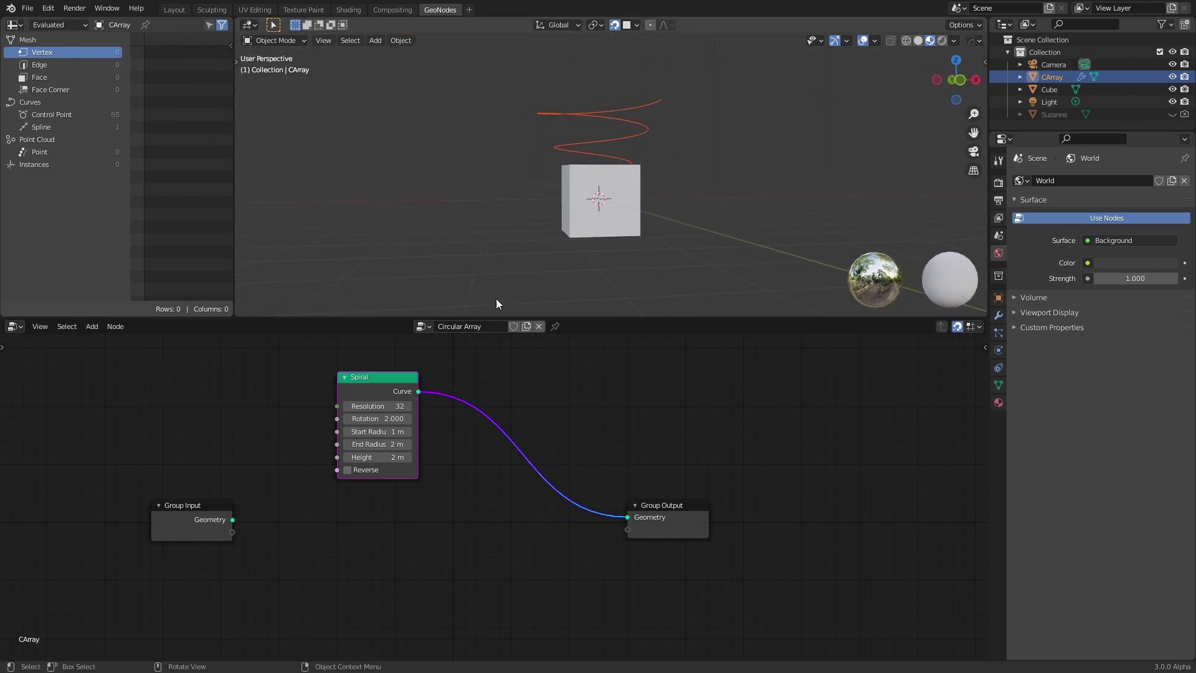
scroll(462, 367, "up", 1)
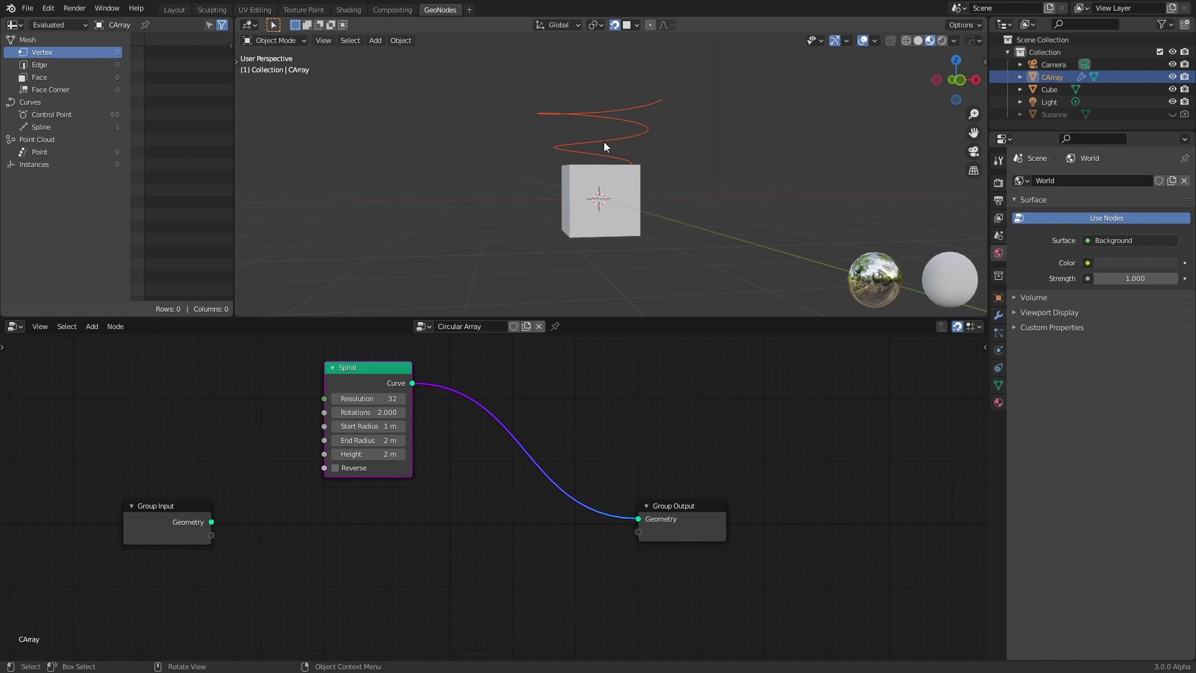
left_click(372, 453)
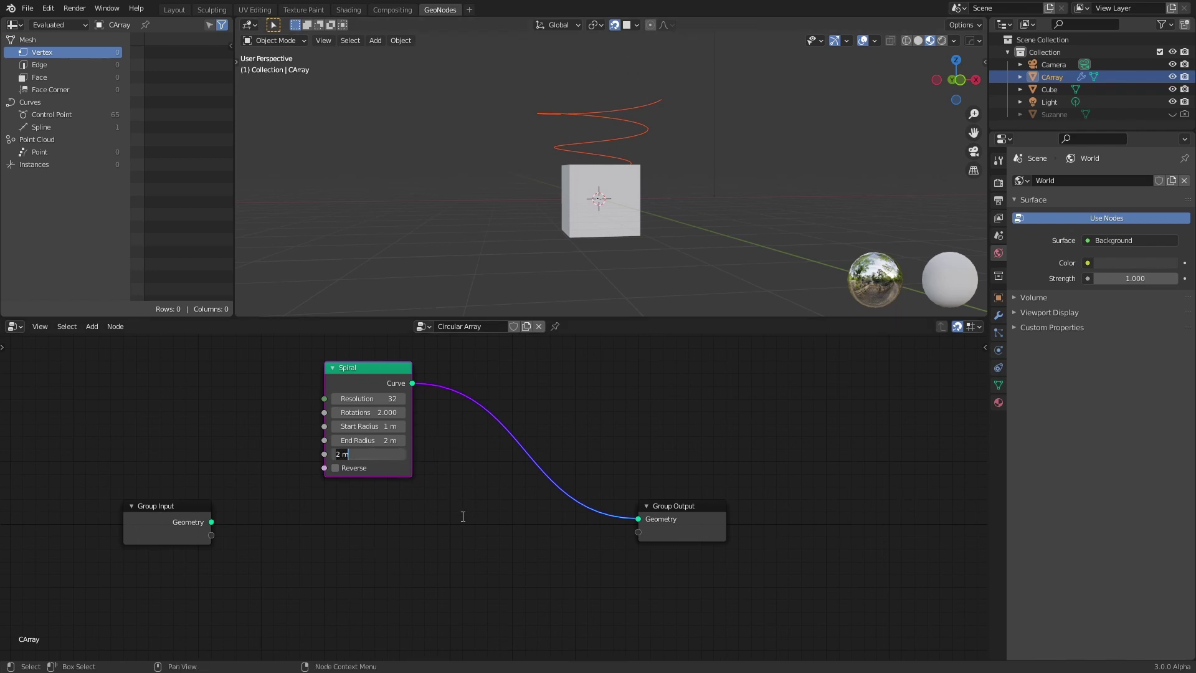
type("0")
key("Return")
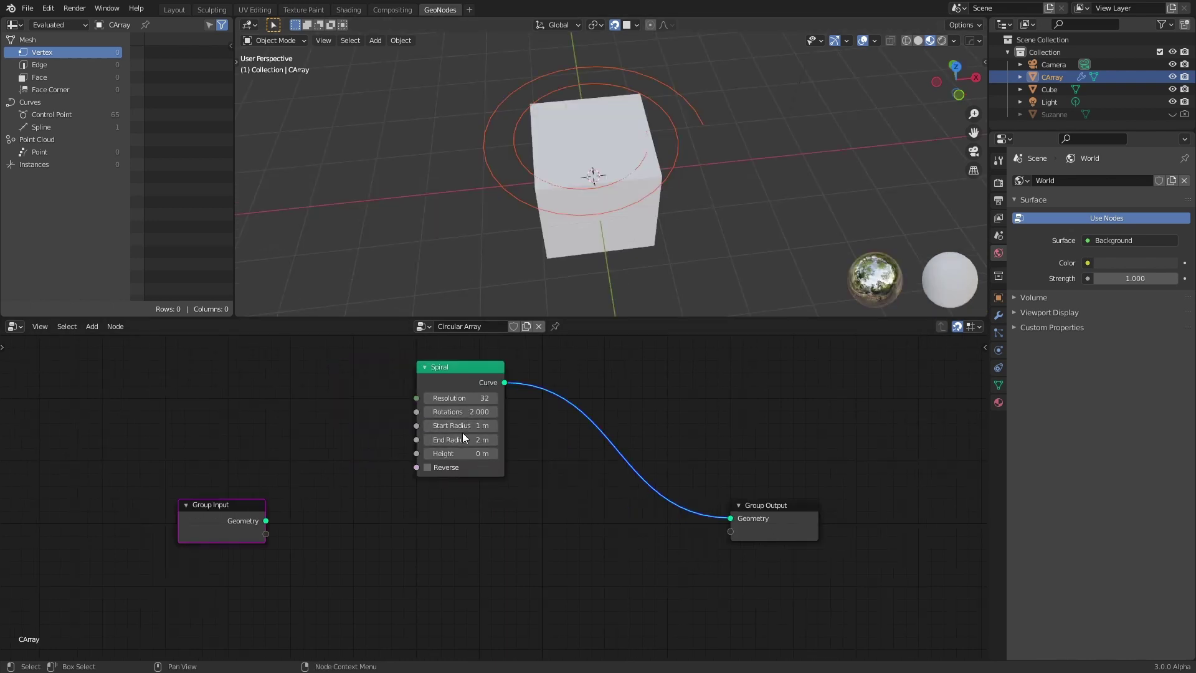
Expose the Spiral's Start Radius as a group input and rename that input Radius
left_click_drag(416, 428, 264, 536)
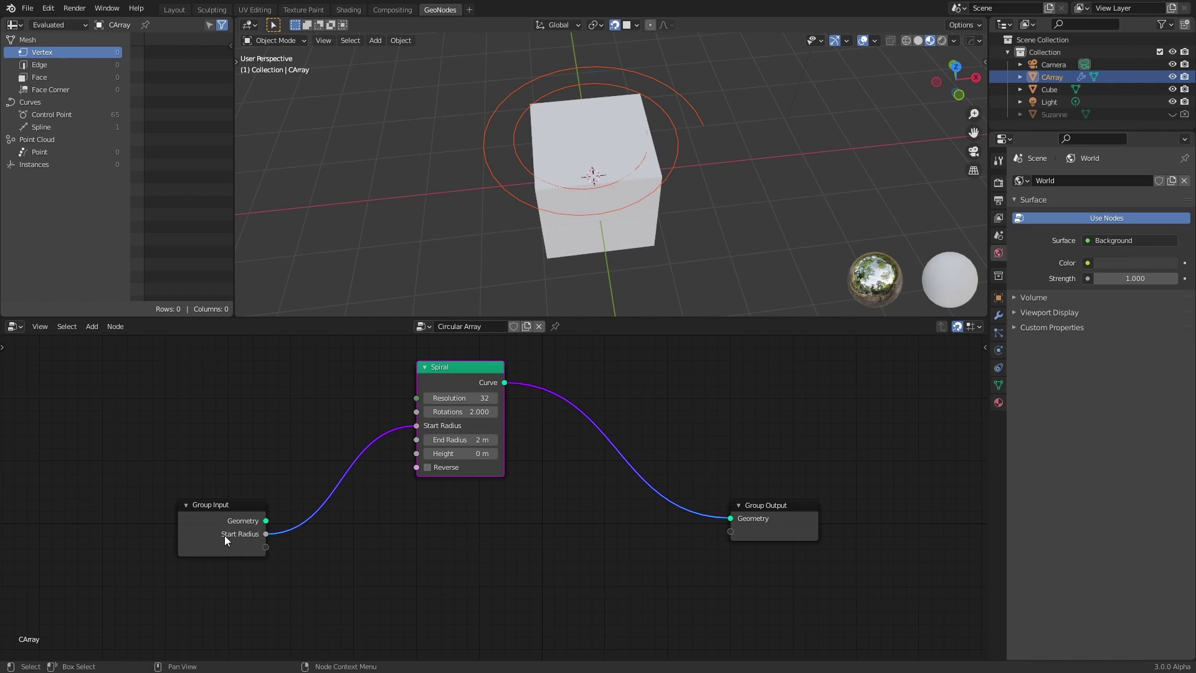
left_click(998, 318)
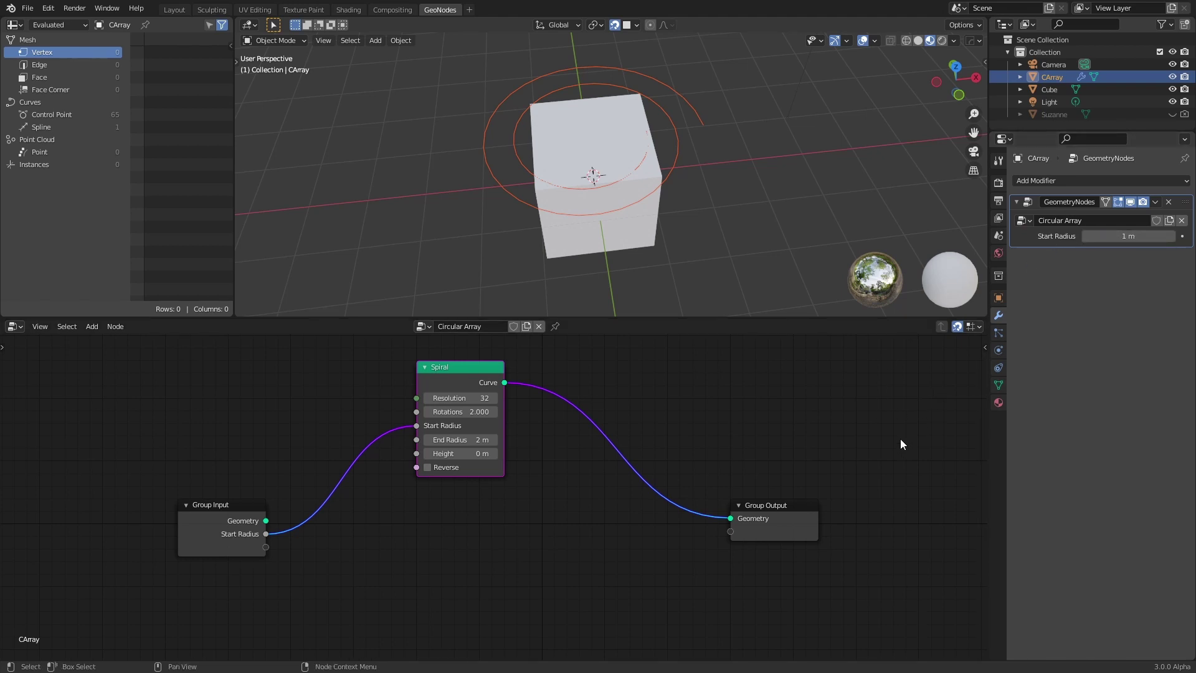
key("n")
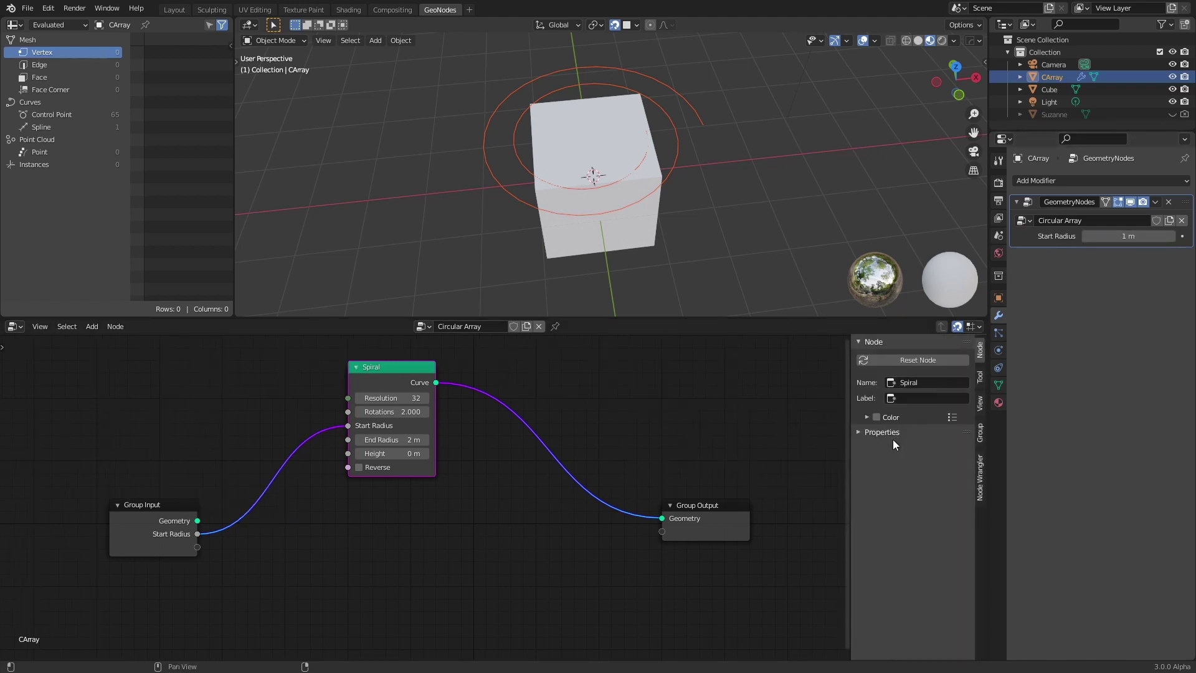
left_click(980, 433)
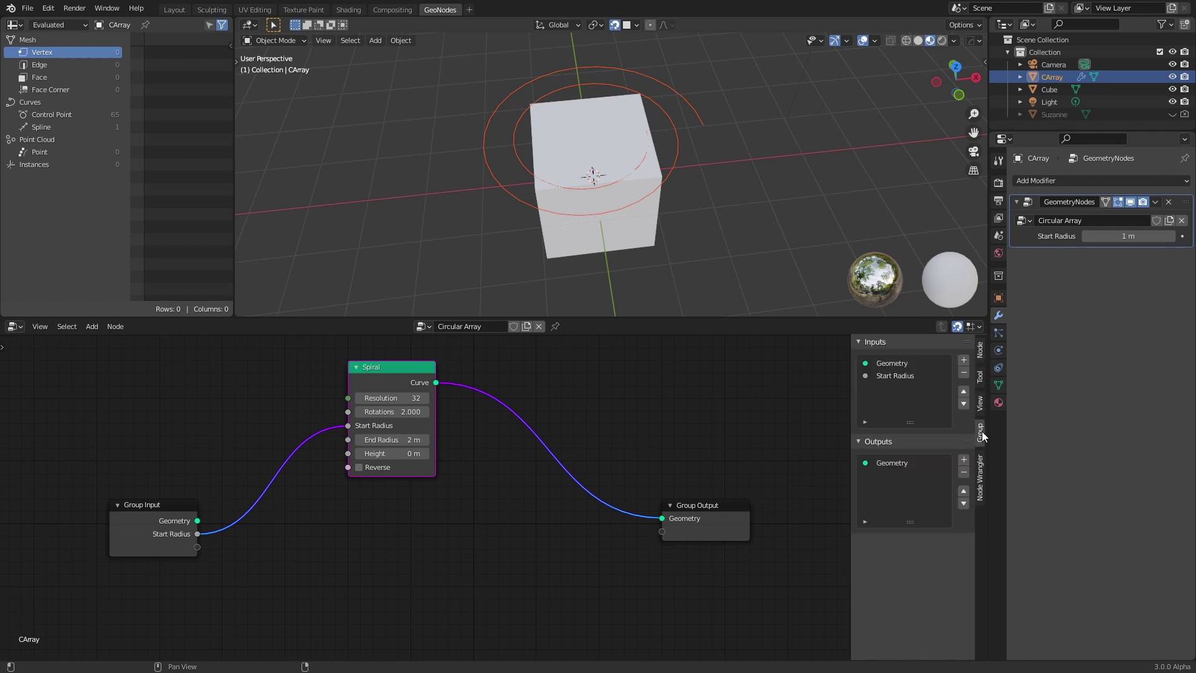
left_click(899, 376)
left_click(928, 454)
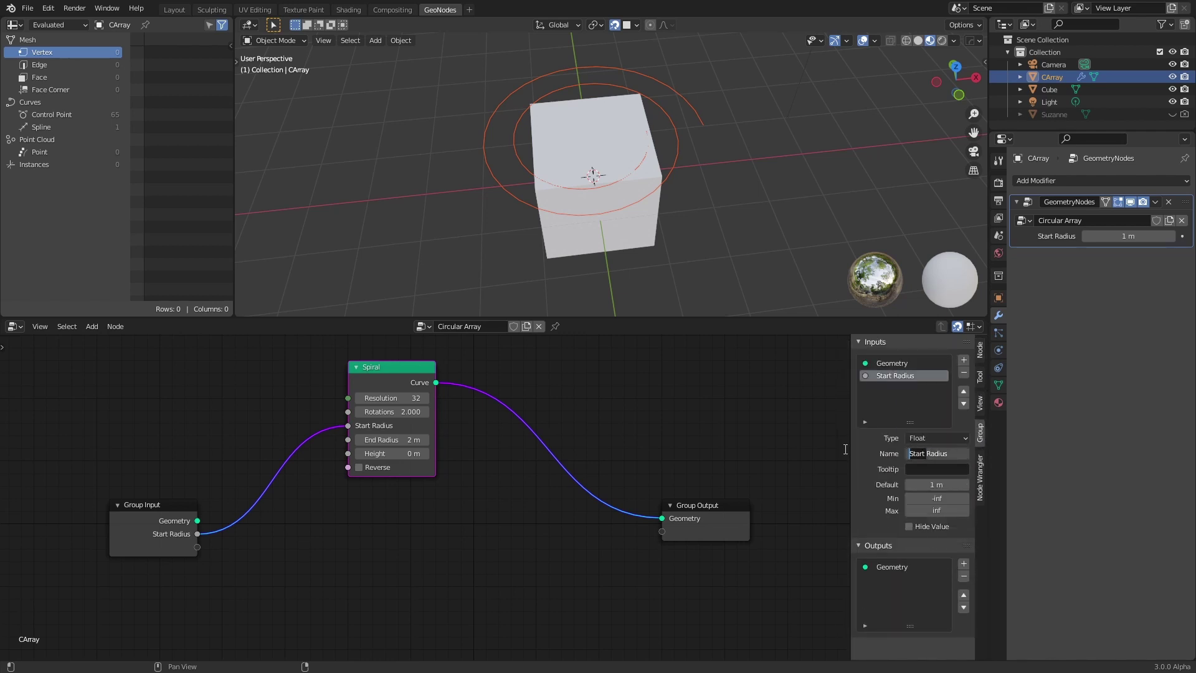
type("Radius")
key("Return")
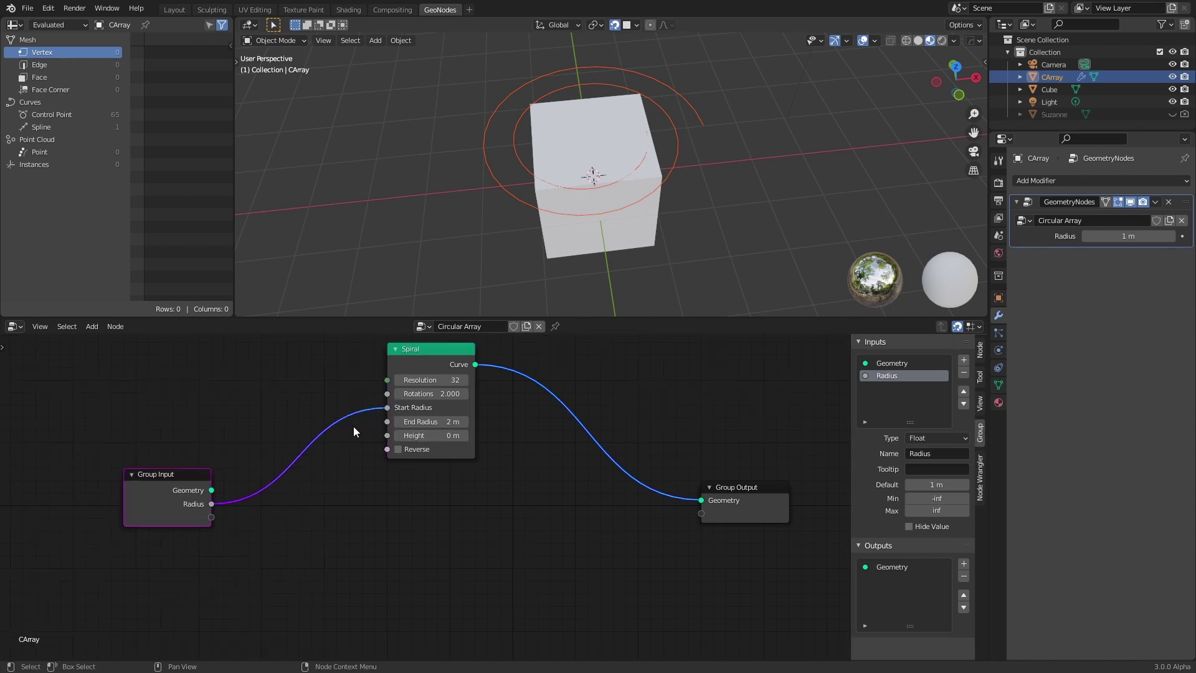
Connect the Radius group input to the Spiral's End Radius as well and route both links through a reroute beside the Spiral
left_click_drag(212, 504, 387, 422)
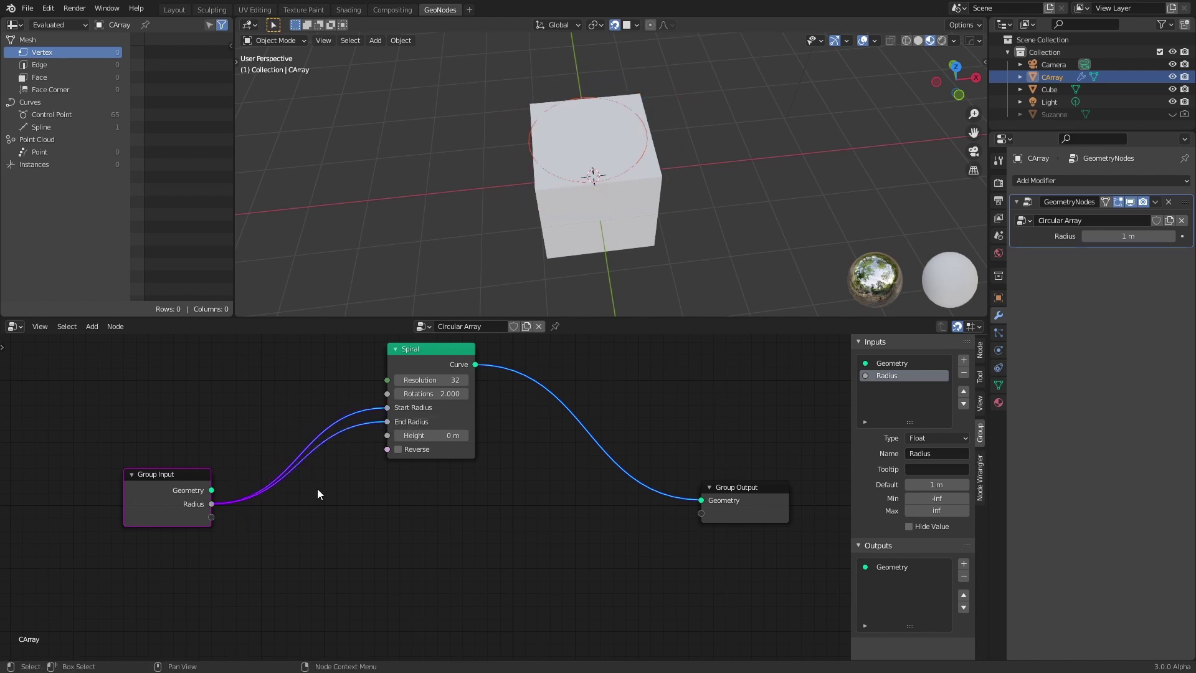
right_click_drag(319, 418, 324, 473, "shift")
key("g")
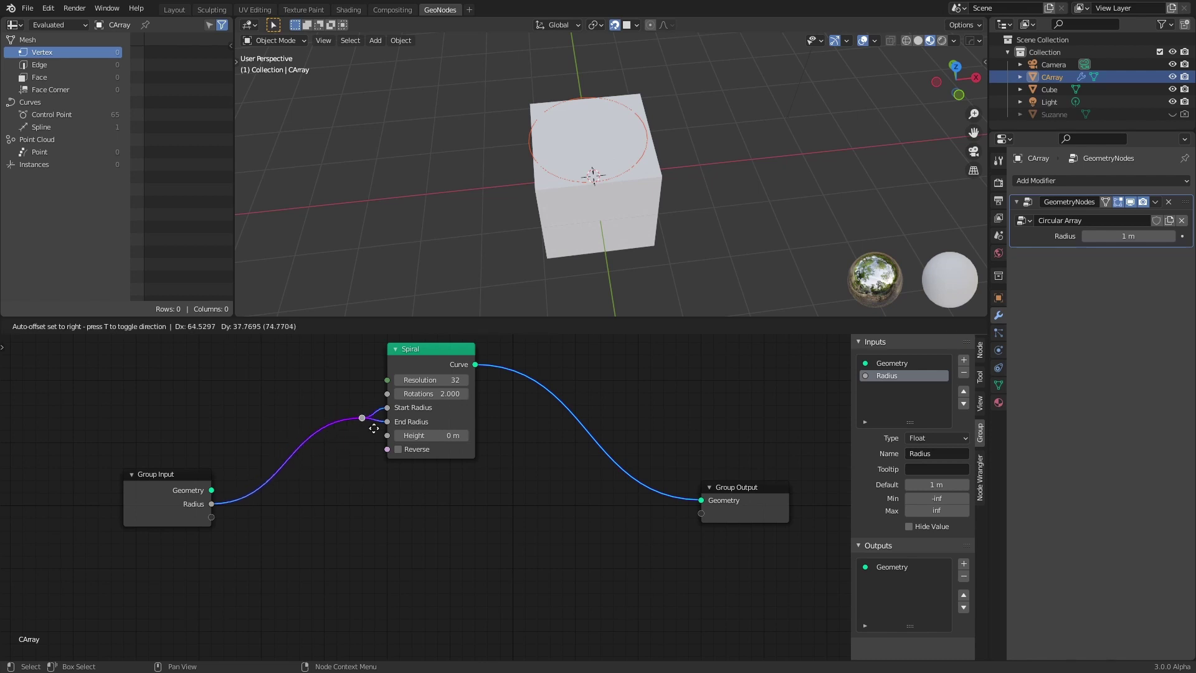
left_click(375, 416)
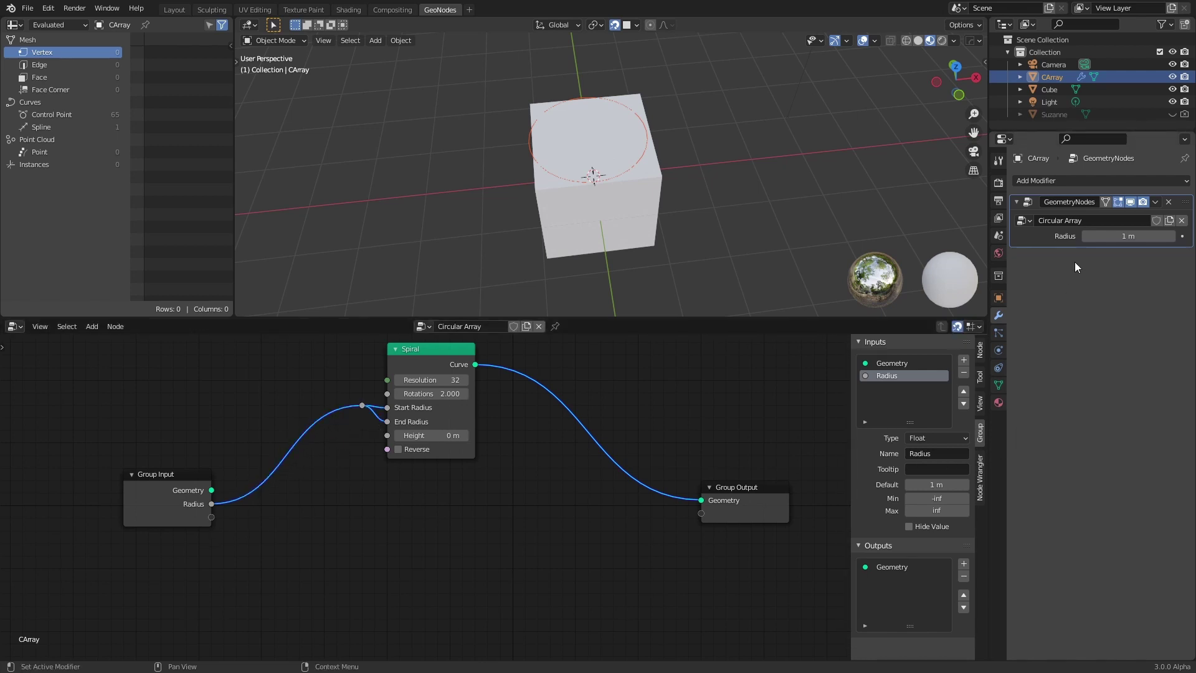
Set the Circular Array modifier's Radius to 0.62 m
left_click_drag(1127, 237, 1104, 236)
middle_click_drag(626, 179, 611, 222)
scroll(579, 234, "up", 3)
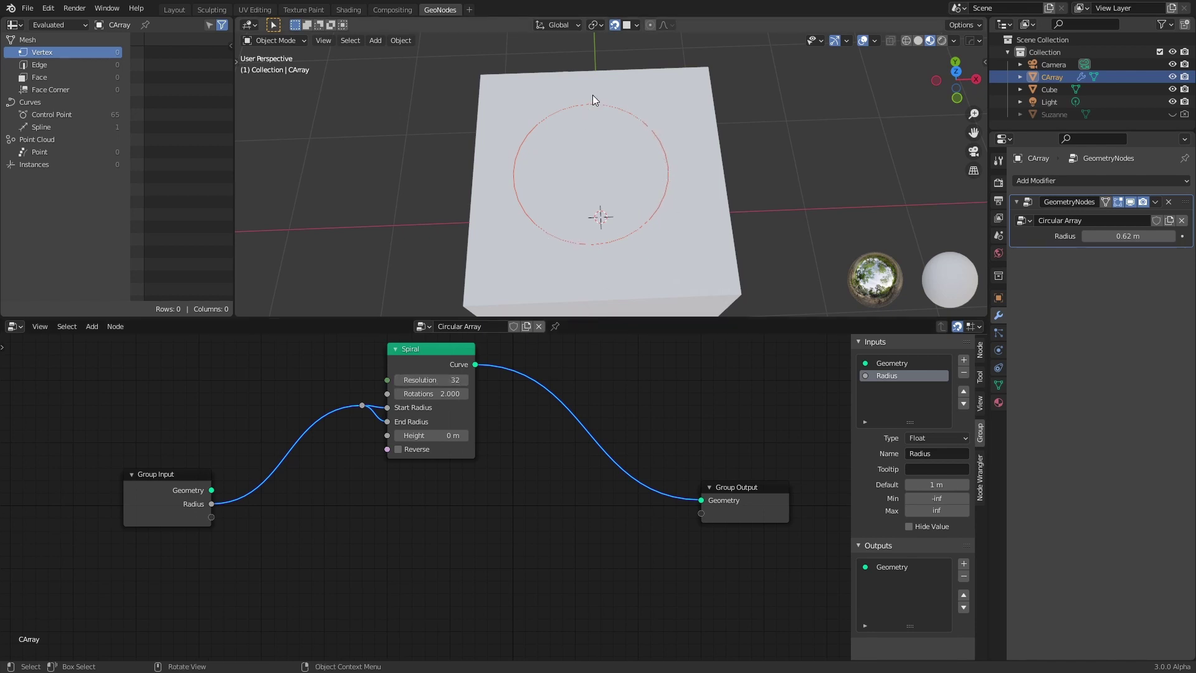
Set the Spiral node's Resolution to 64
left_click_drag(432, 380, 517, 380)
mouse_move(432, 380)
left_mouse_down()
mouse_move(399, 380)
mouse_move(436, 380)
mouse_move(428, 386)
left_mouse_up()
left_click(429, 385)
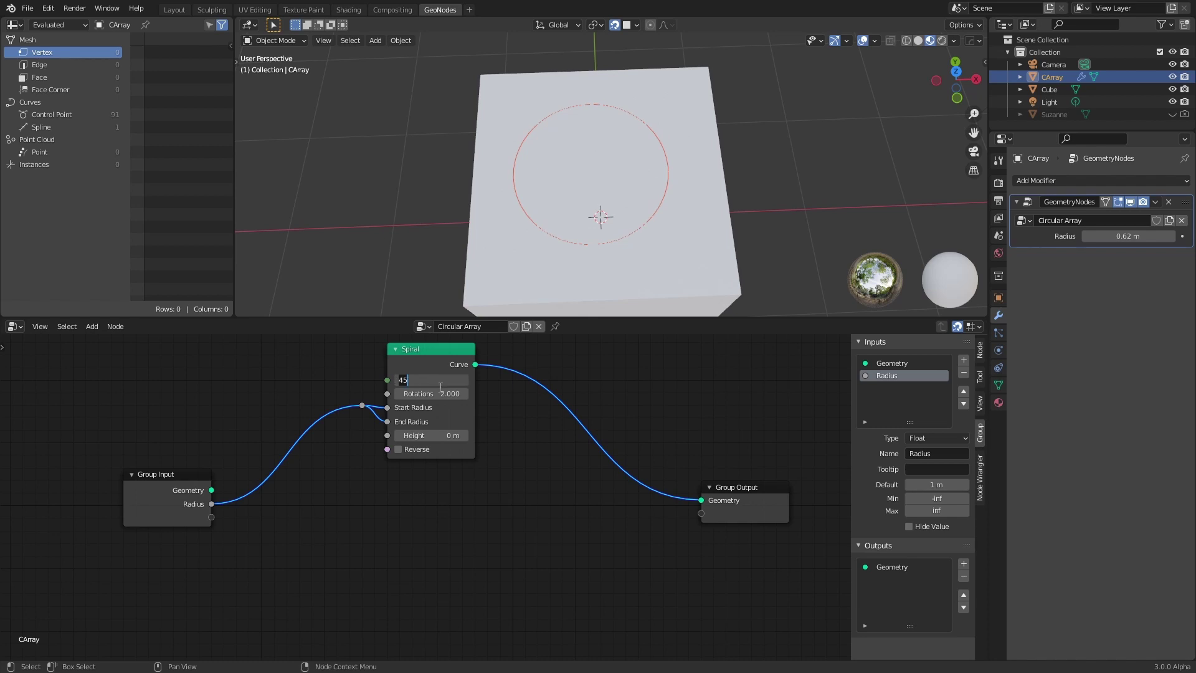
type("64")
key("Return")
middle_click_drag(599, 293, 499, 346)
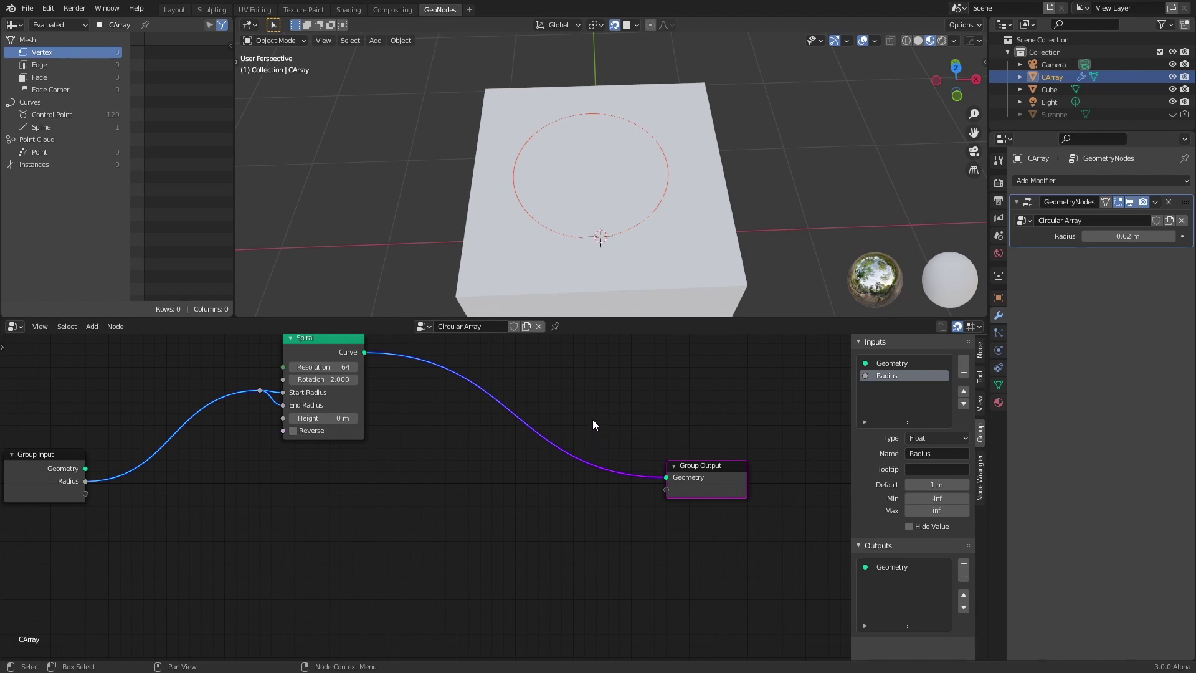
Add a Point Instance node on the link between the Spiral and the Group Output
key("shift+a")
left_click(596, 403)
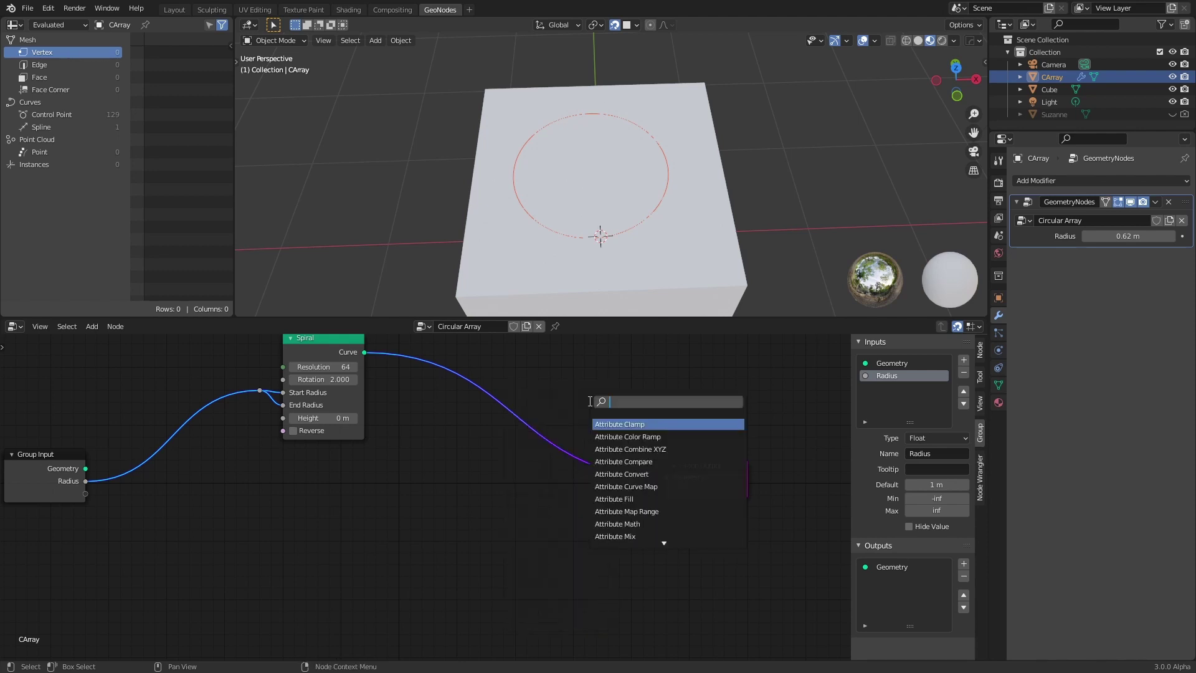
type("o")
key("BackSpace")
type("point")
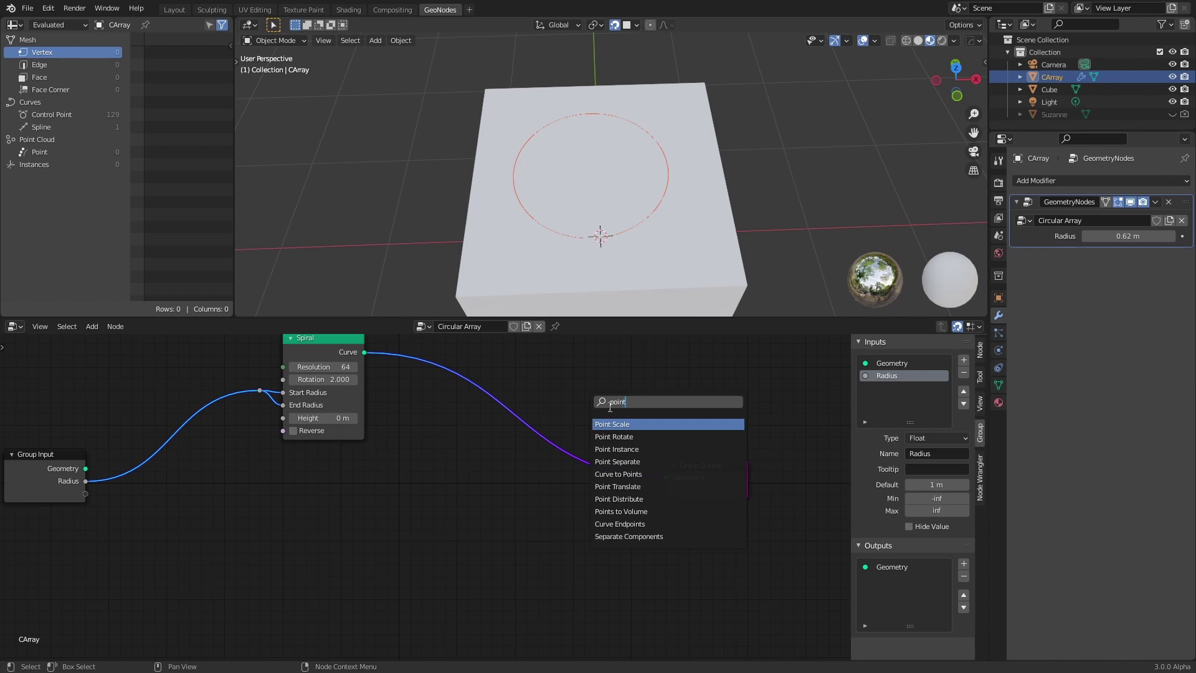
left_click(617, 449)
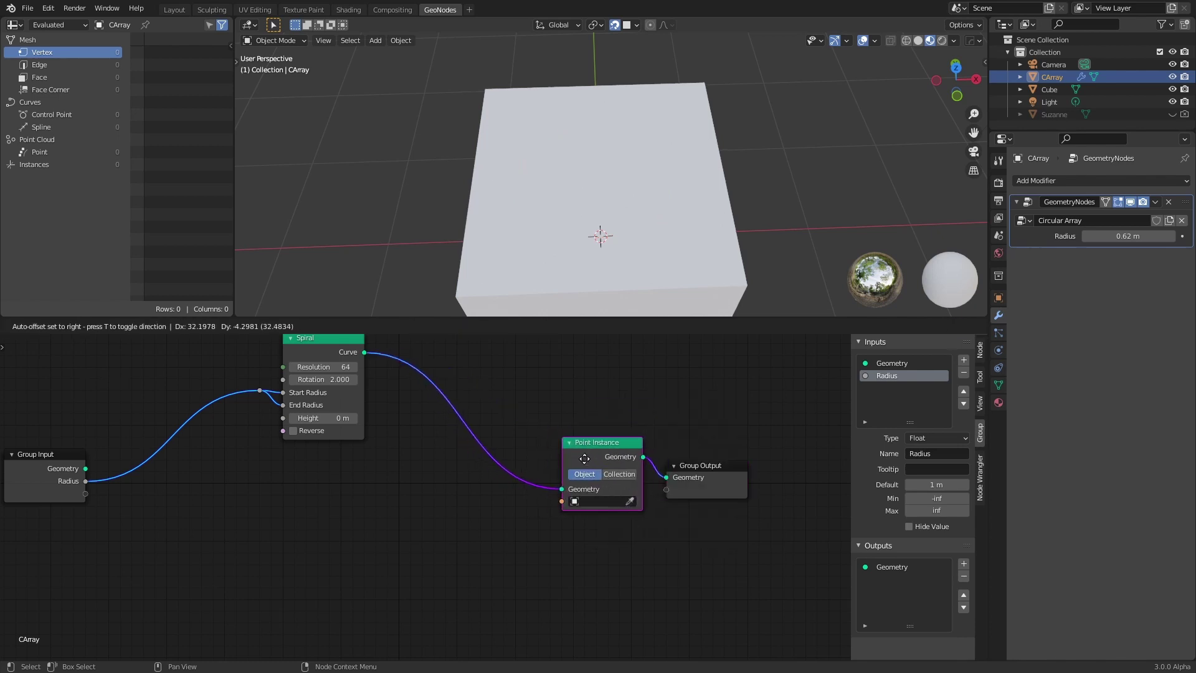
left_click(584, 459)
Set Suzanne as the Point Instance node's object
left_click(589, 503)
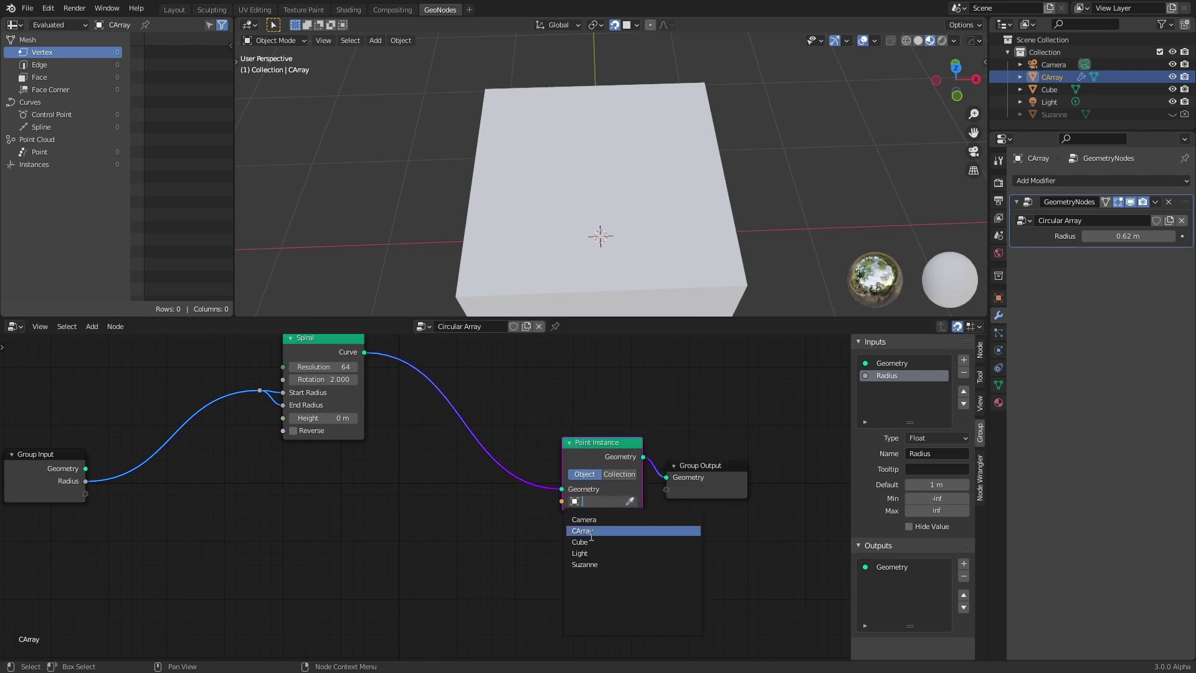
left_click(597, 563)
scroll(673, 211, "up", 3)
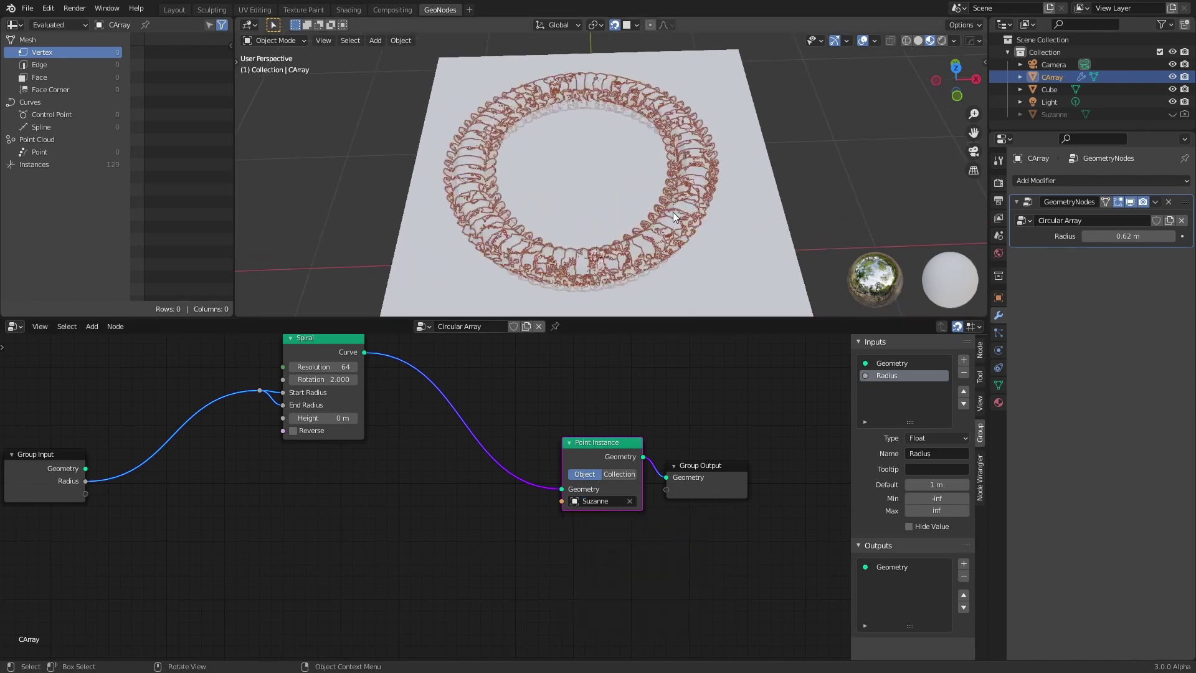
middle_click_drag(673, 212, 648, 215)
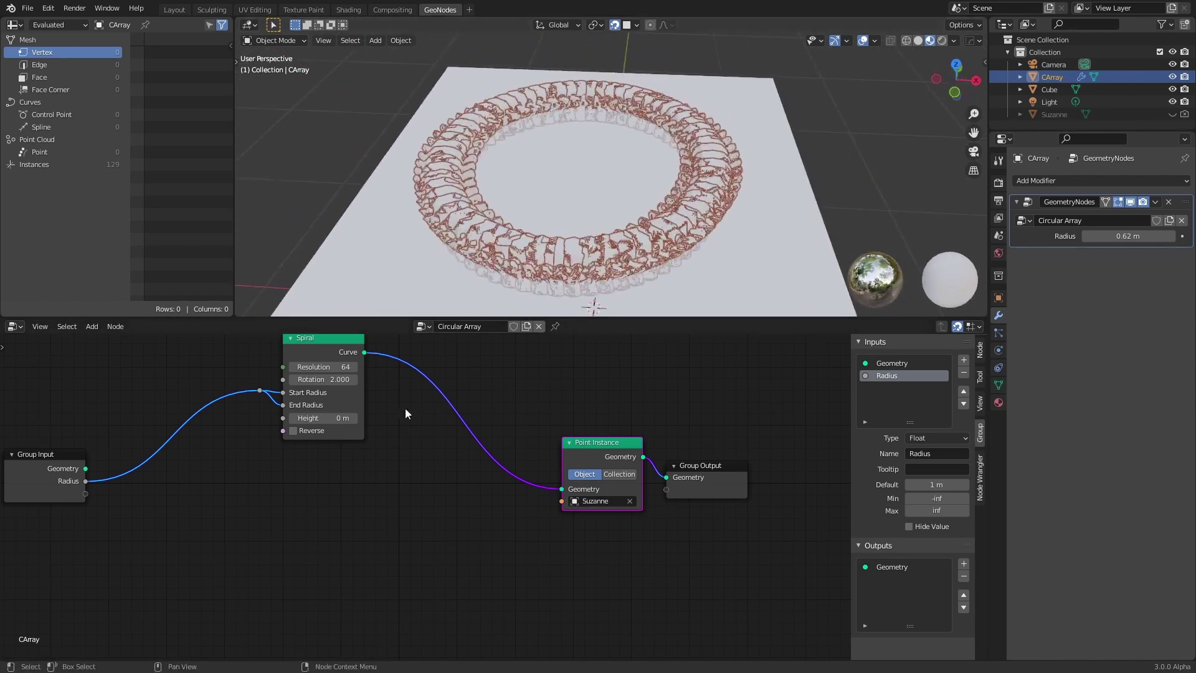
Expose the Point Instance node's object as a new group input
left_click_drag(339, 367, 282, 367)
key("ctrl+z")
scroll(408, 481, "down", 1)
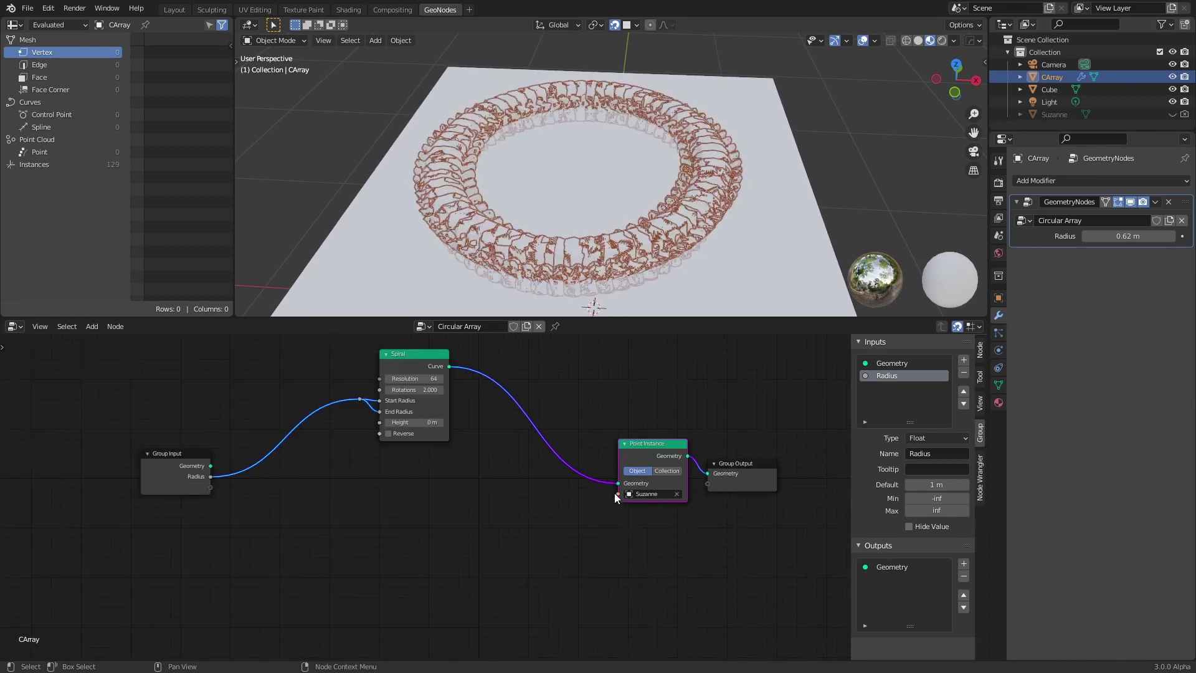
left_click_drag(617, 493, 207, 490)
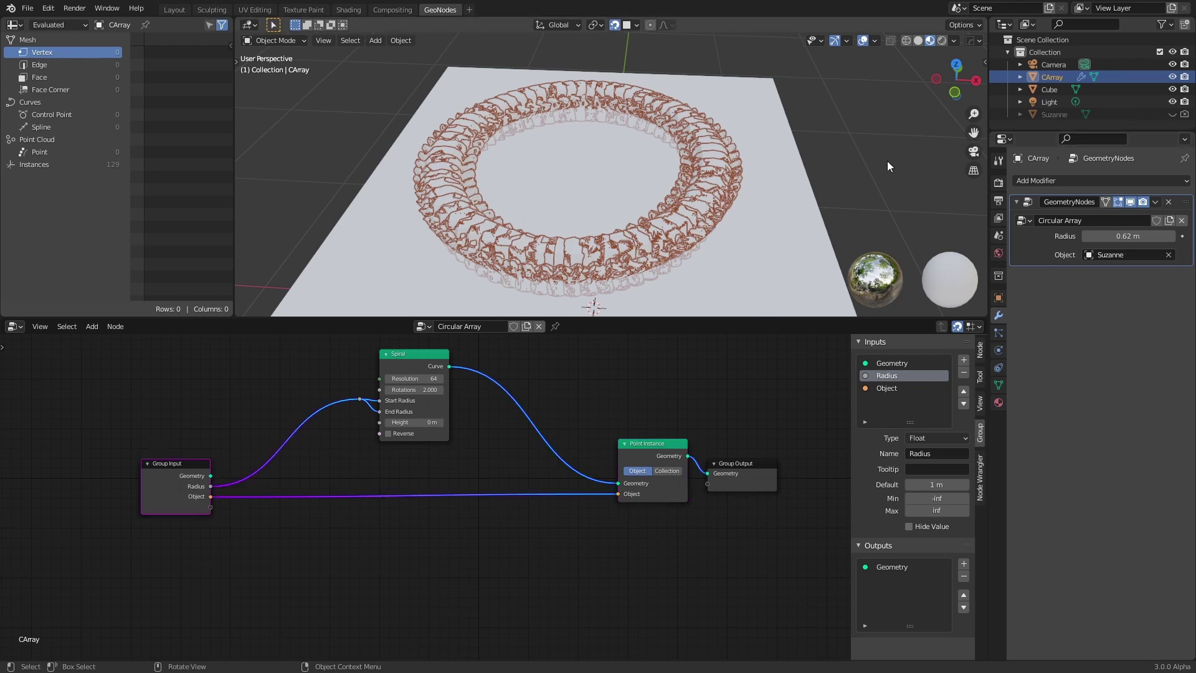
Add a Bolt mesh to the scene and scale it down to a tiny size relative to the cube
key("shift+a")
mouse_move(857, 142)
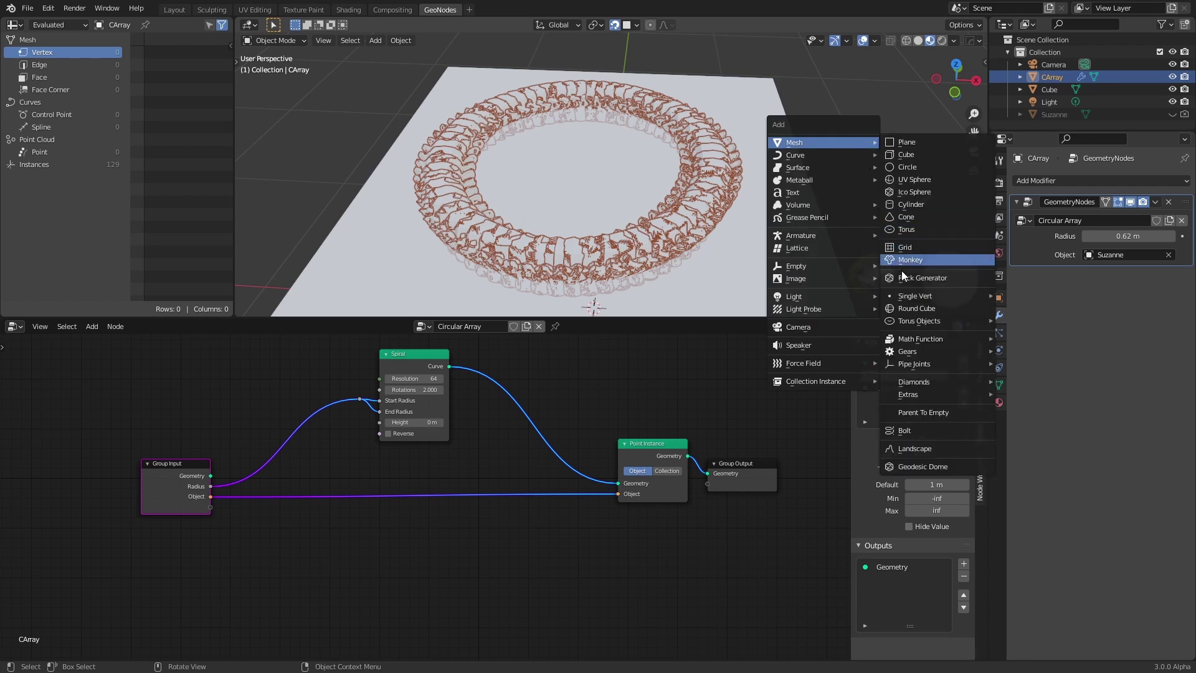
left_click(930, 432)
scroll(753, 149, "down", 5)
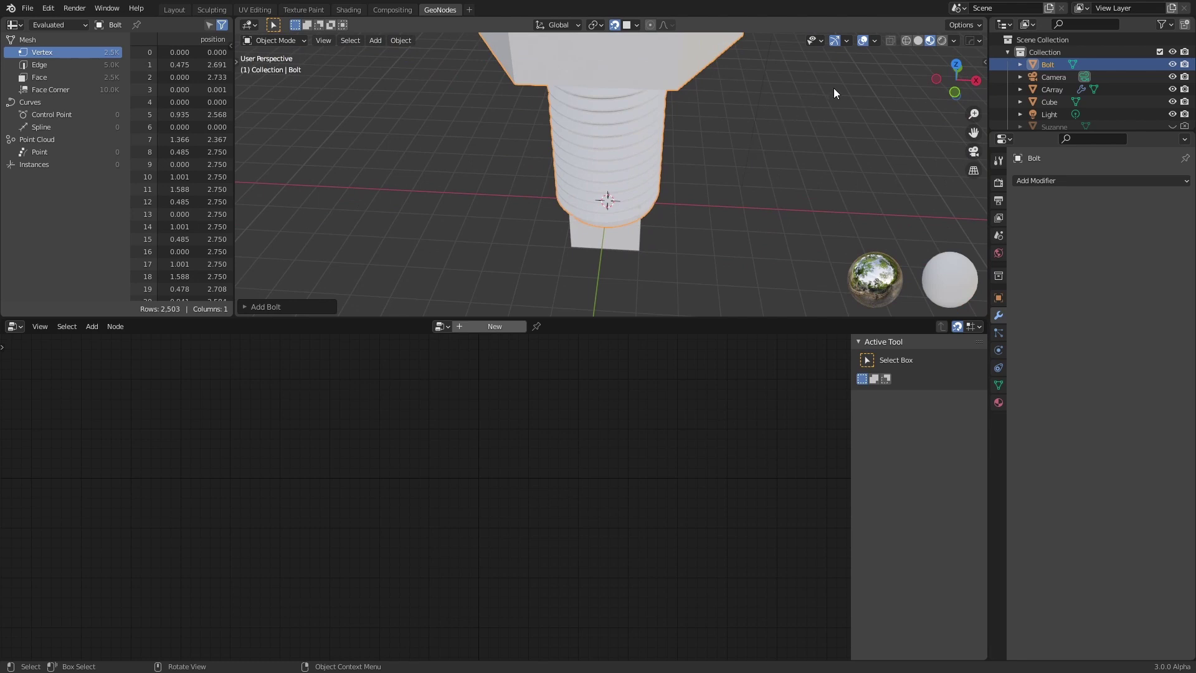
key("s")
left_click(617, 194)
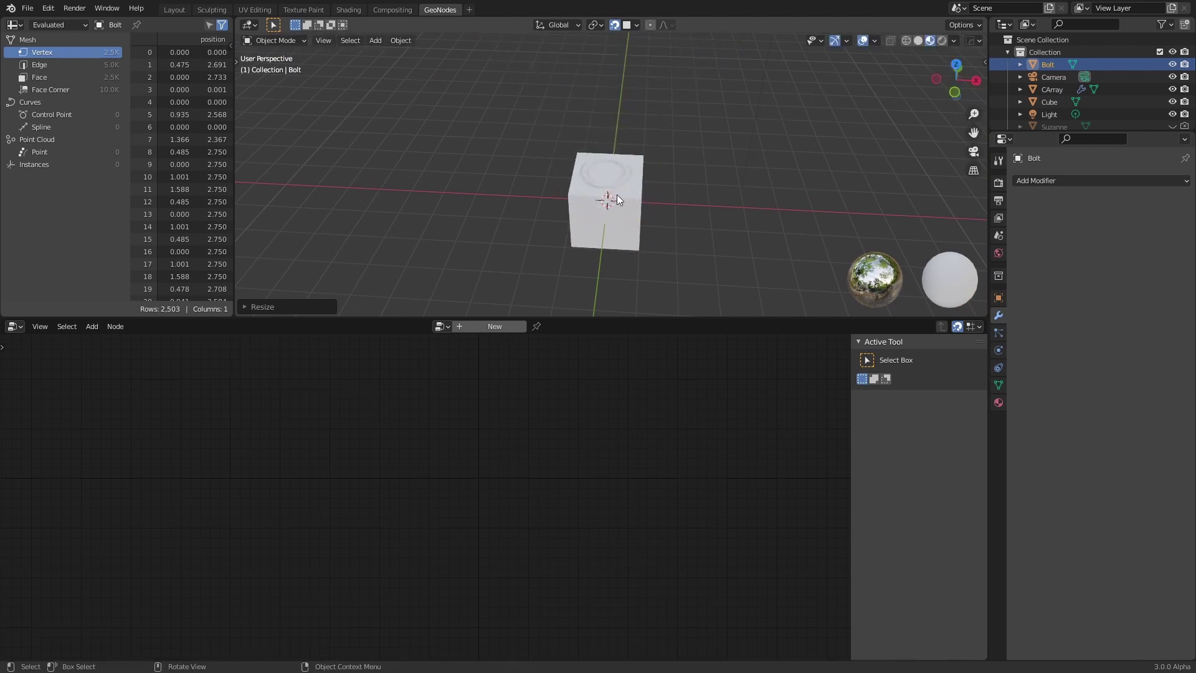
scroll(630, 209, "up", 4)
key("s")
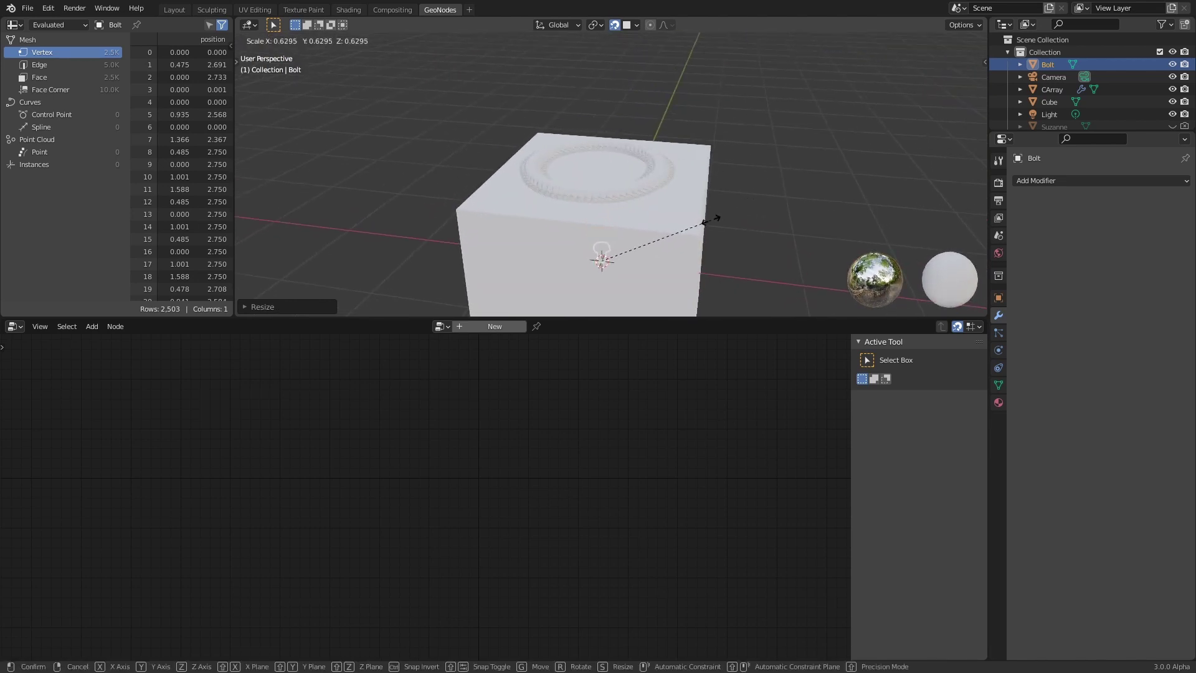
left_click(685, 228)
Apply the Bolt's scale and hide the object
key("ctrl+a")
left_click(670, 259)
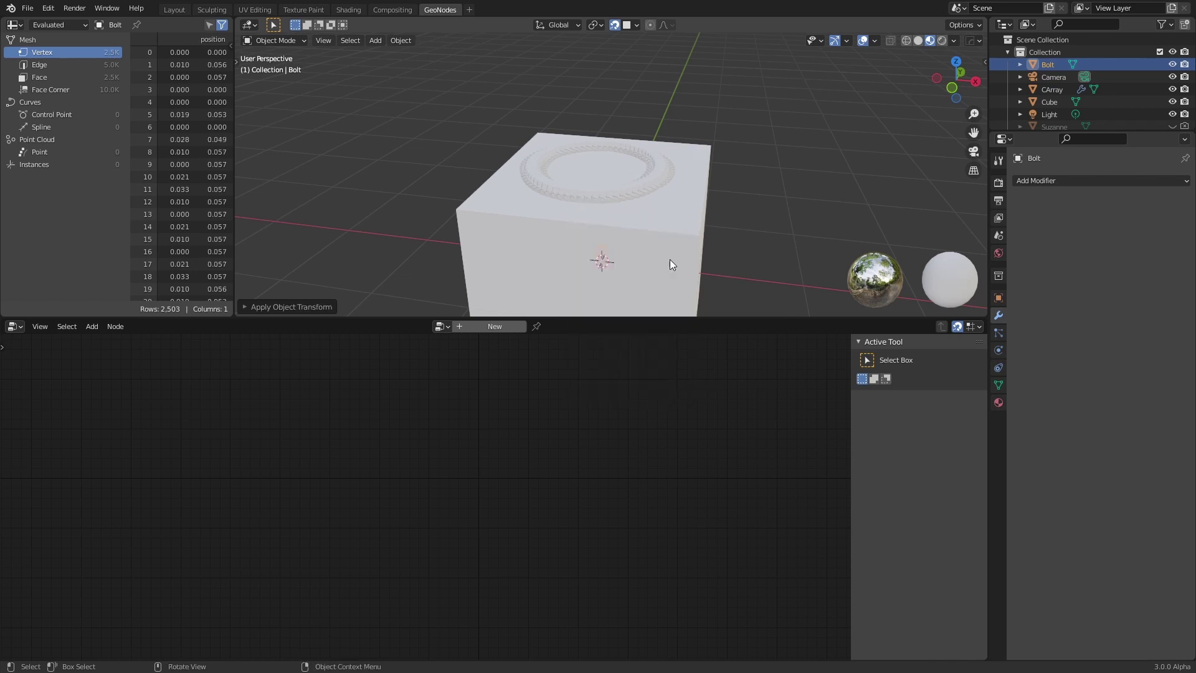
left_click(1172, 64)
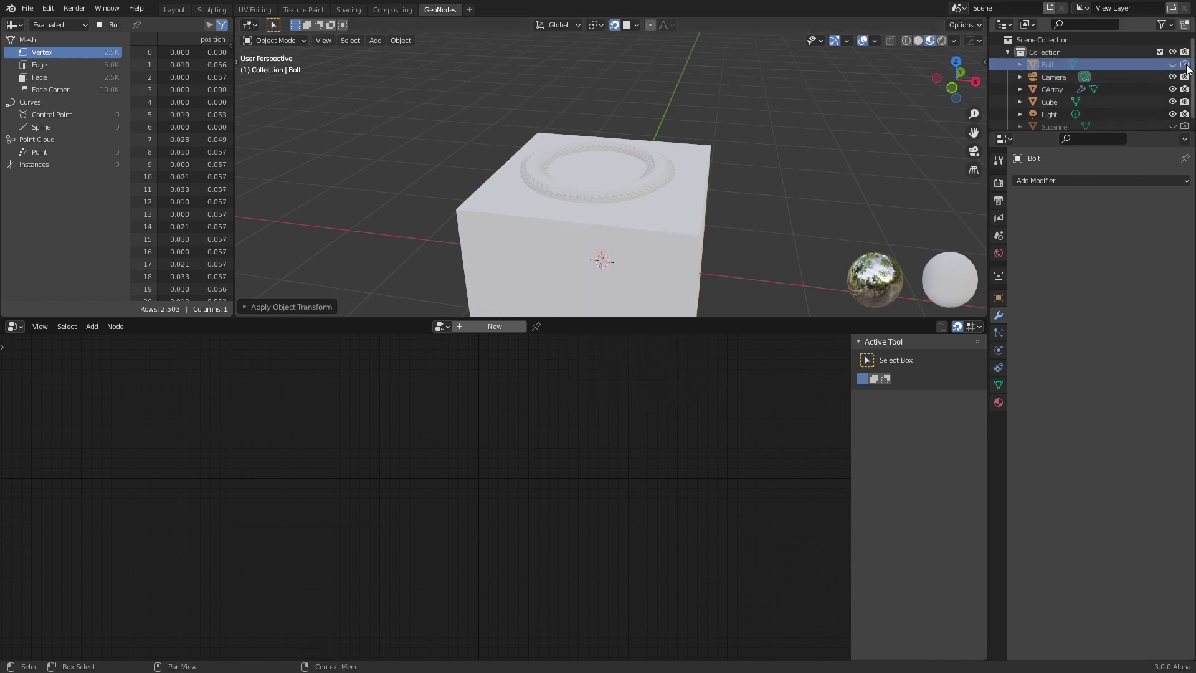
Select the CArray object and set its Circular Array modifier's Object to Bolt
scroll(745, 204, "up", 2)
scroll(744, 205, "up", 1)
left_click(678, 177)
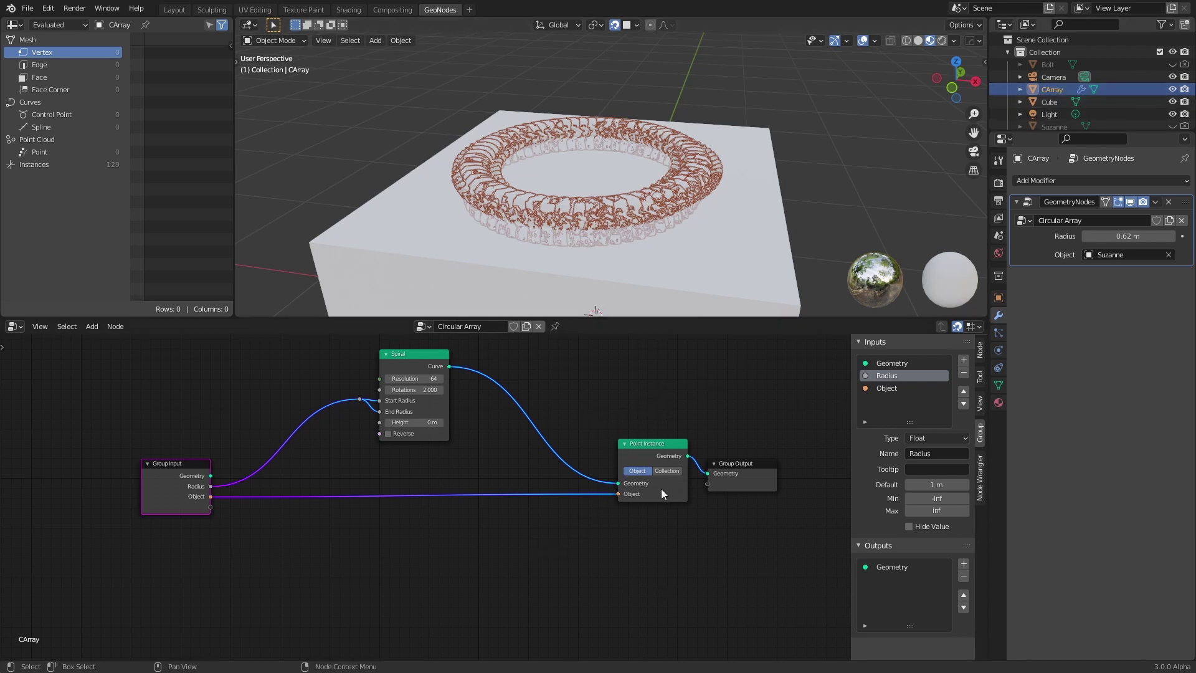
left_click(1101, 259)
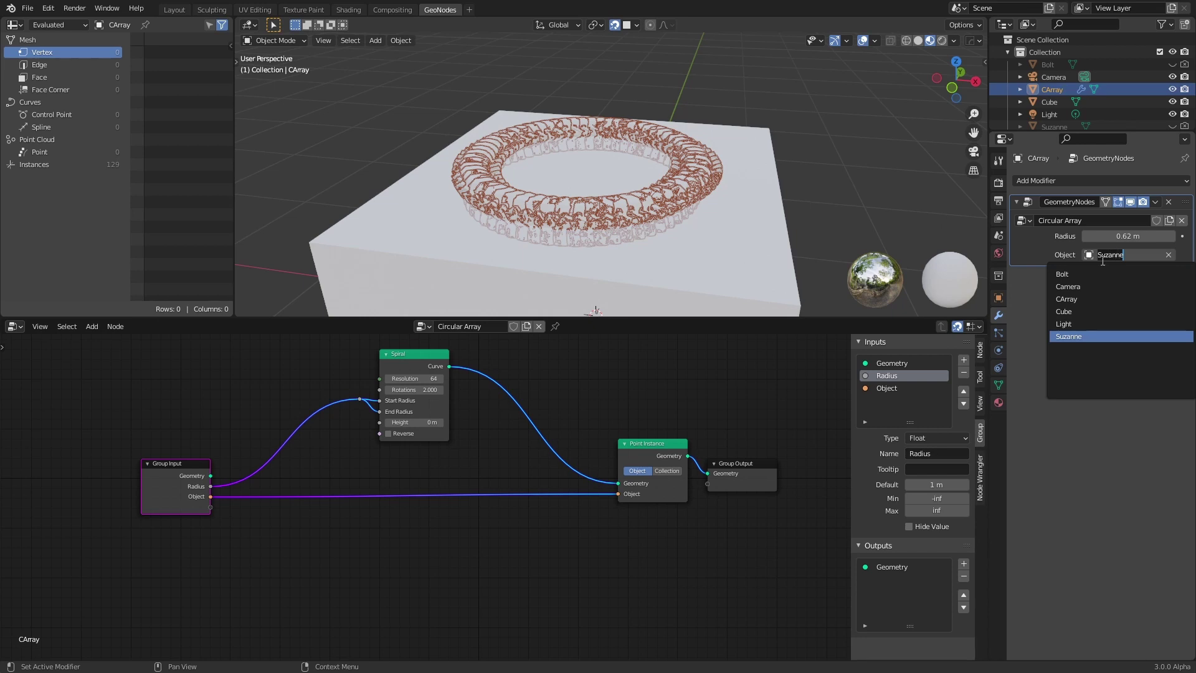
left_click(1072, 273)
middle_click_drag(804, 293, 674, 259)
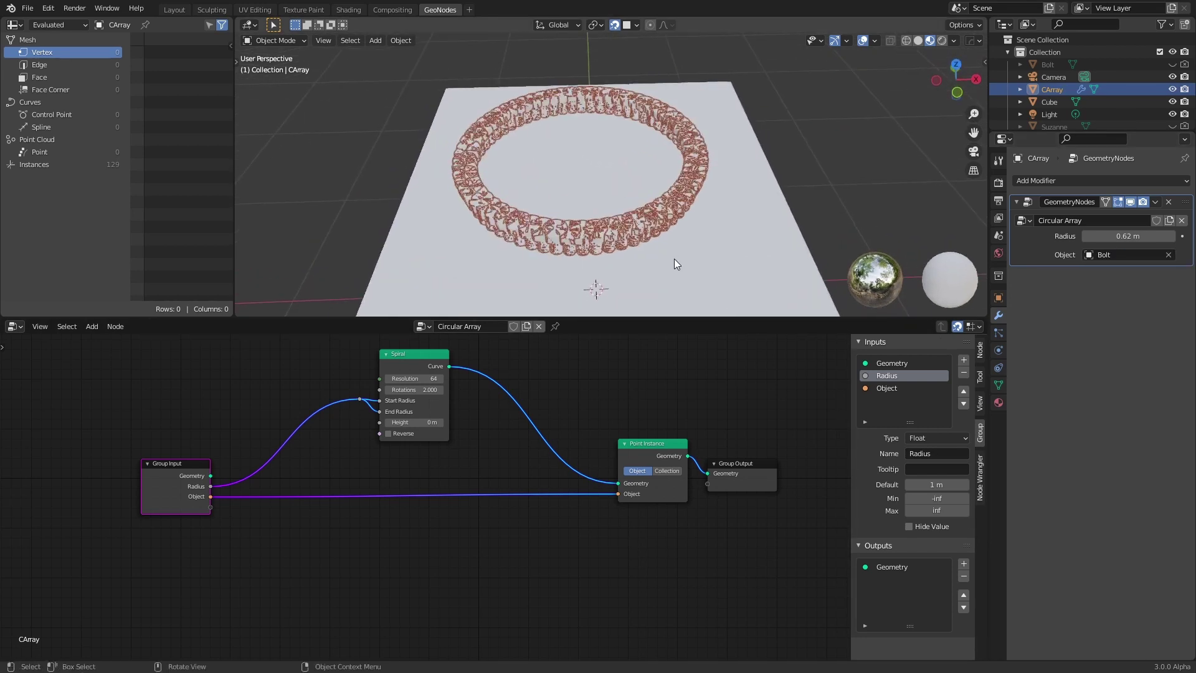
Switch the Circular Array modifier's Object back to Suzanne
middle_click_drag(696, 197, 702, 241)
left_click(1109, 257)
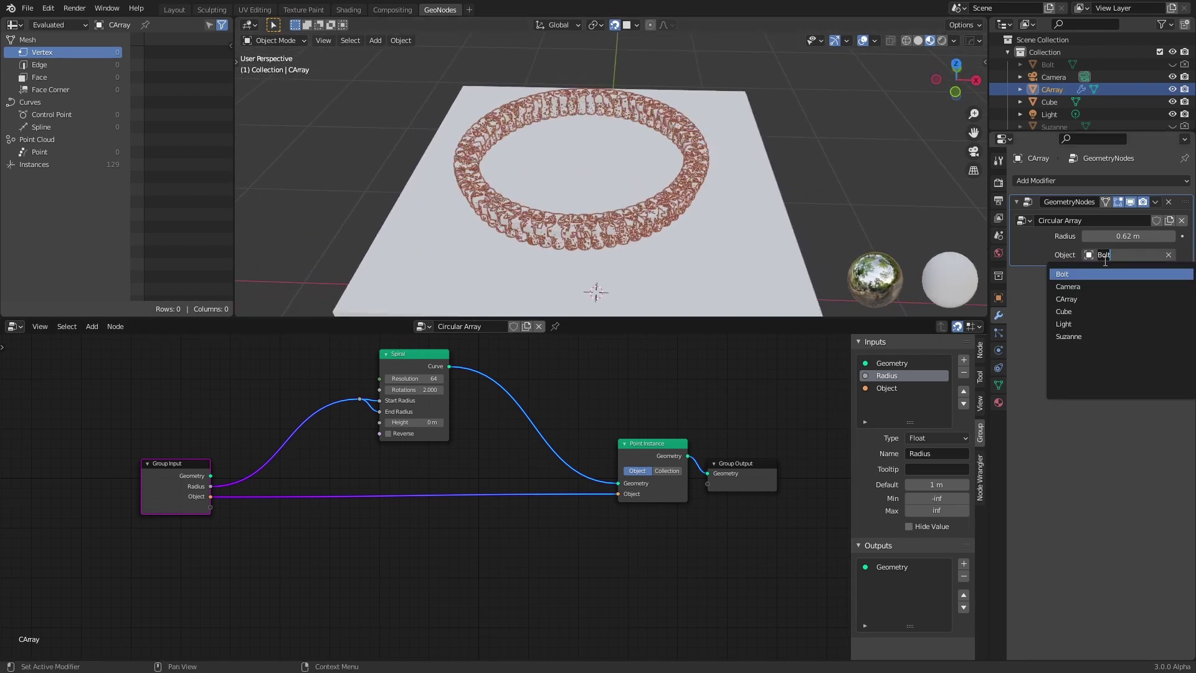
left_click(1092, 338)
Add a Curve Trim node on the link right after the Spiral node
key("shift+a")
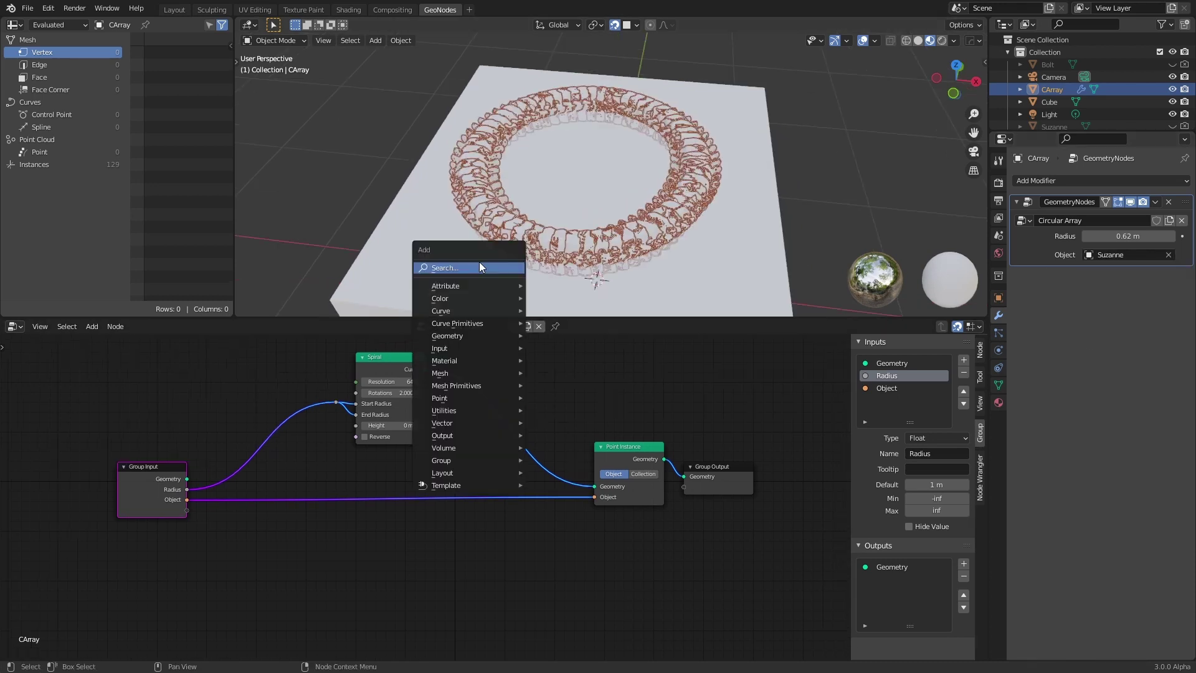
left_click(481, 263)
type("trim")
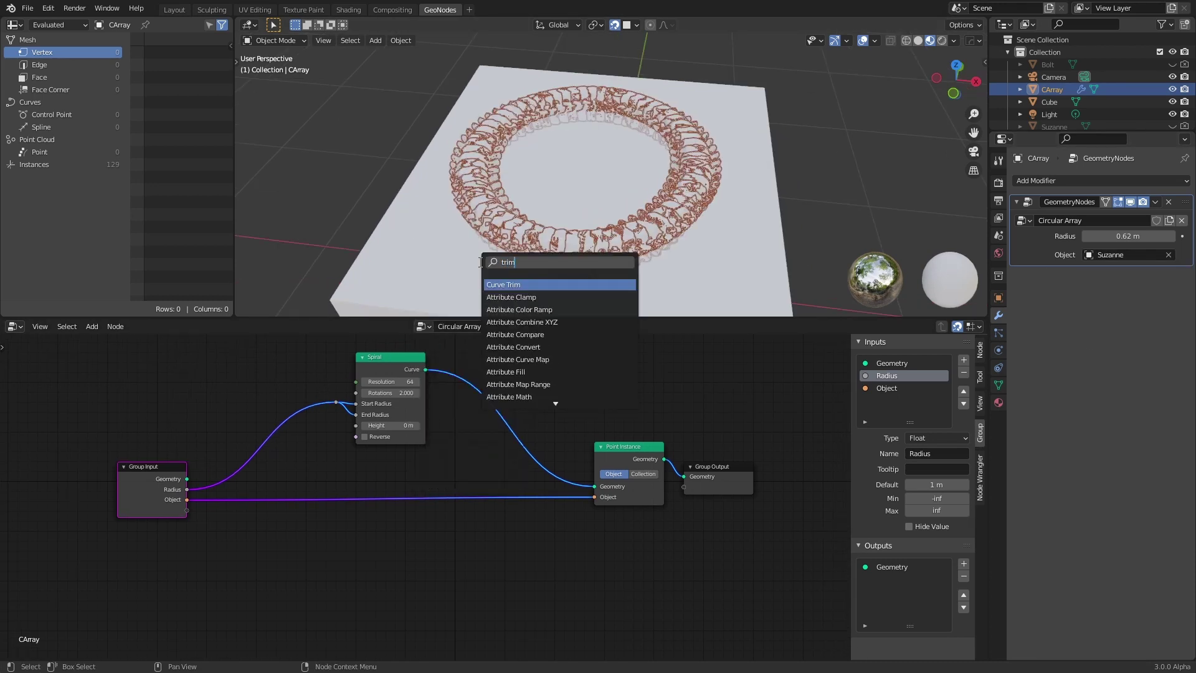
left_click(529, 284)
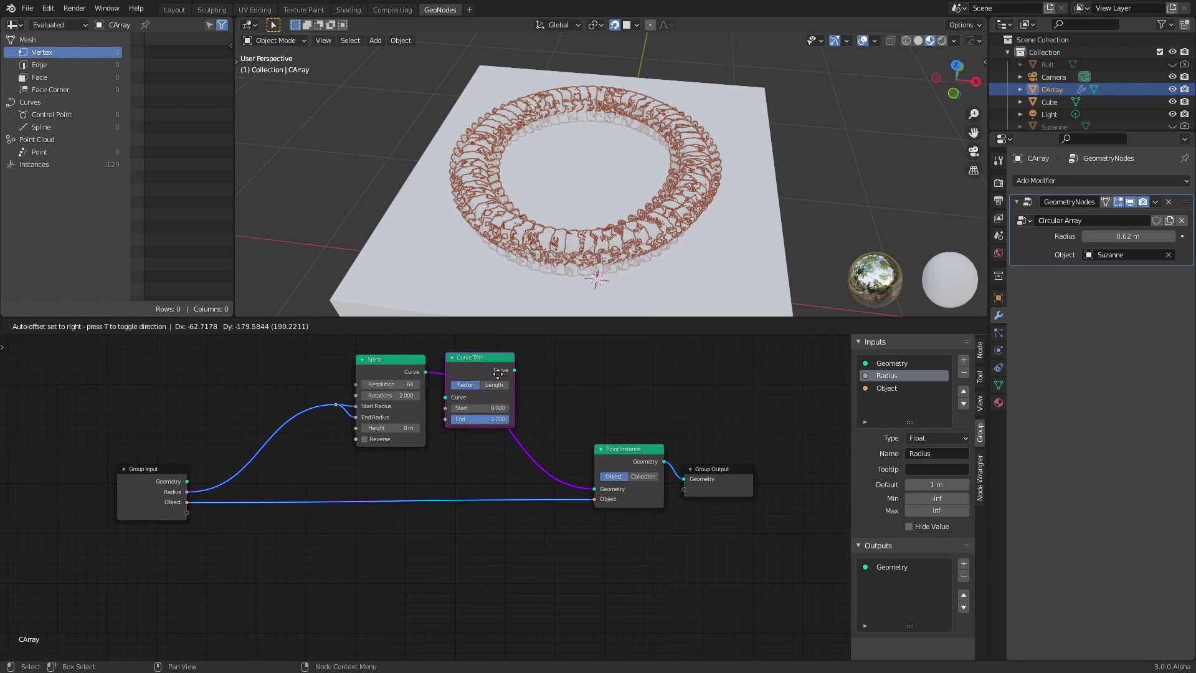
left_click(495, 375)
Set the Spiral node's Rotations to 1
scroll(397, 455, "up", 2)
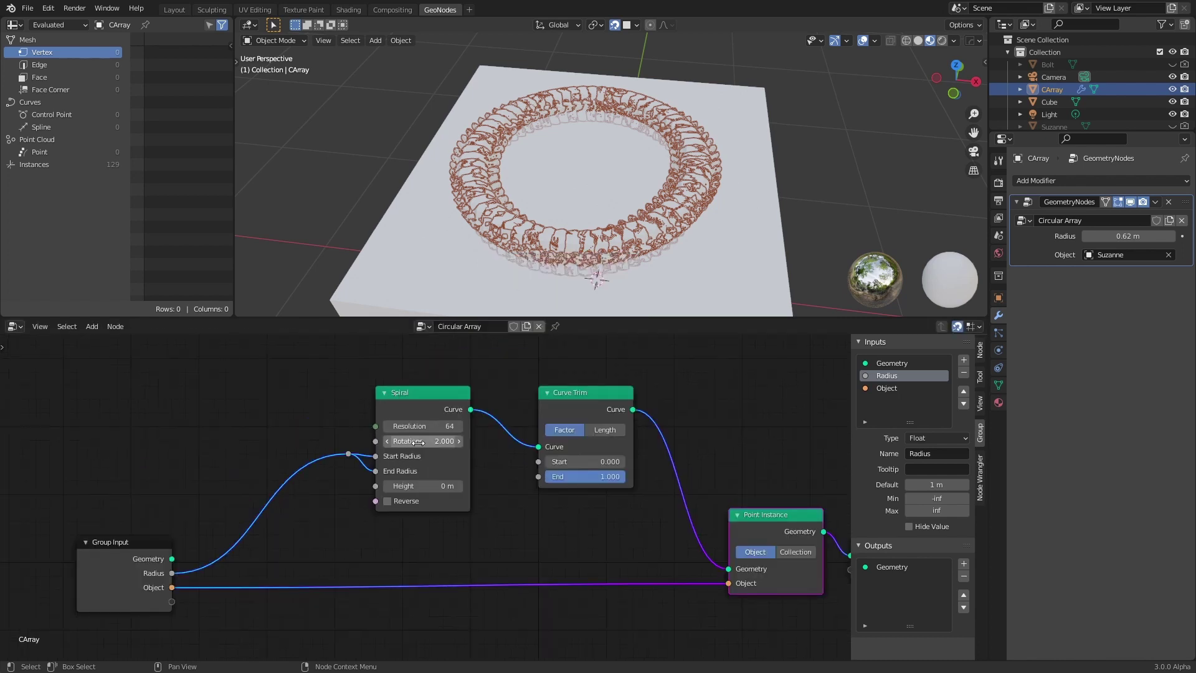
left_click(422, 442)
type("1")
key("Return")
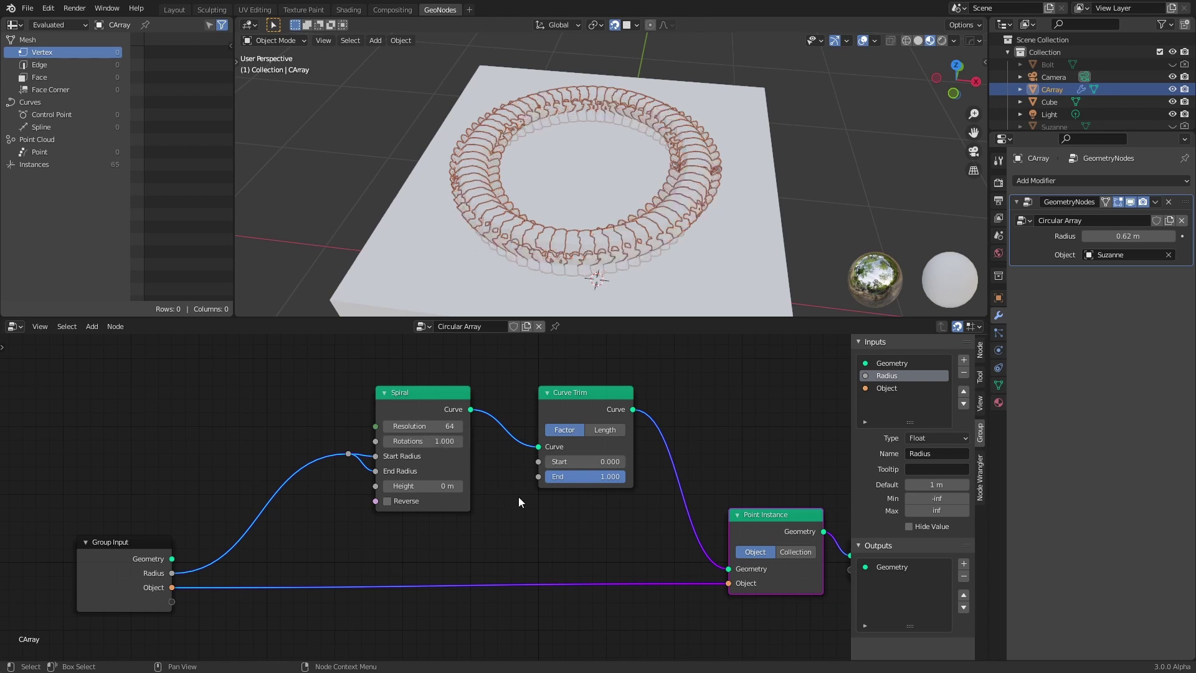
Trim the circle to a partial arc with a Curve Trim Start of 0.286 and End of 0.810
middle_click_drag(519, 496, 427, 491)
left_click_drag(488, 400, 476, 402)
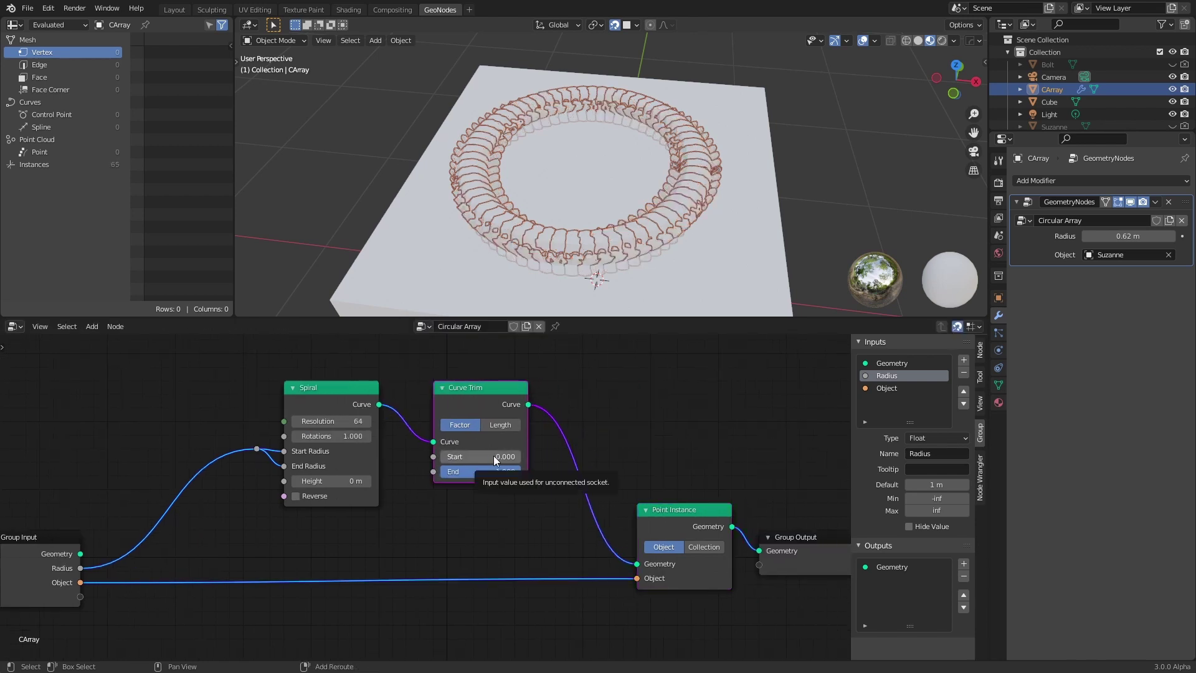
left_click_drag(494, 455, 562, 455)
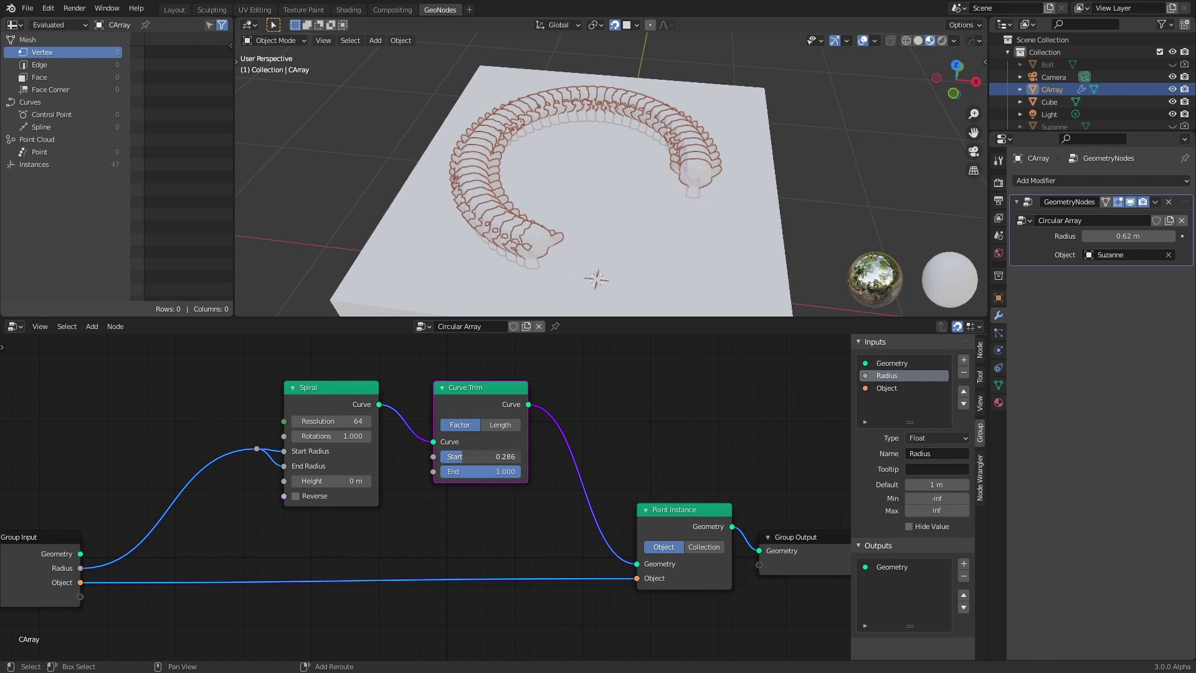
left_click_drag(485, 475, 440, 476)
Set the Spiral node's Resolution to 6
left_click(344, 426)
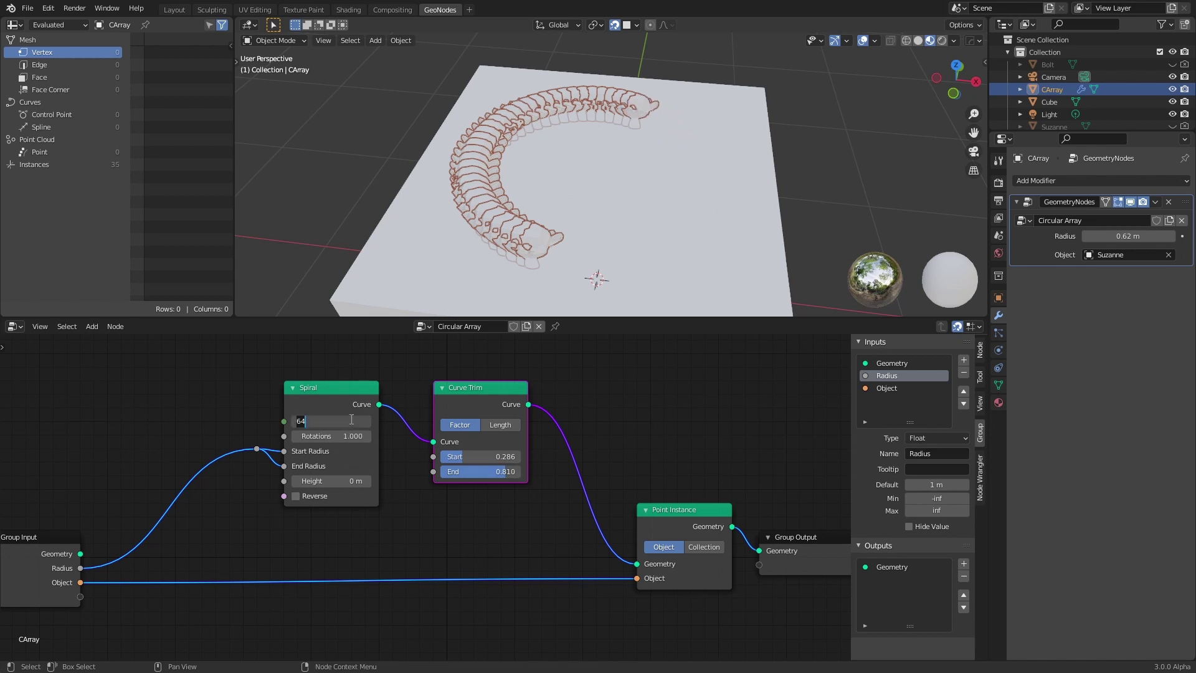
type("6")
key("Return")
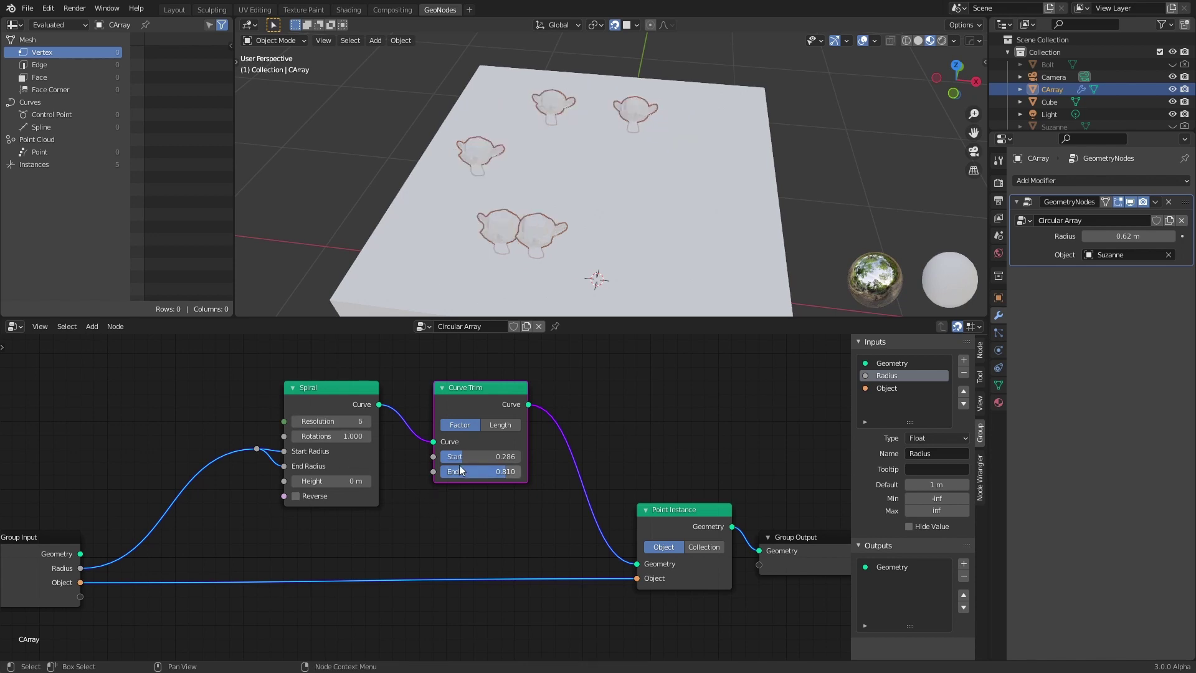
Restore the Curve Trim's Start to 0 and End to 1, and set the Spiral's Resolution to 32
left_click_drag(491, 455, 436, 457, "shift")
mouse_move(316, 401)
left_mouse_down()
mouse_move(296, 404)
mouse_move(329, 400)
left_mouse_up()
left_click(331, 422)
type("32")
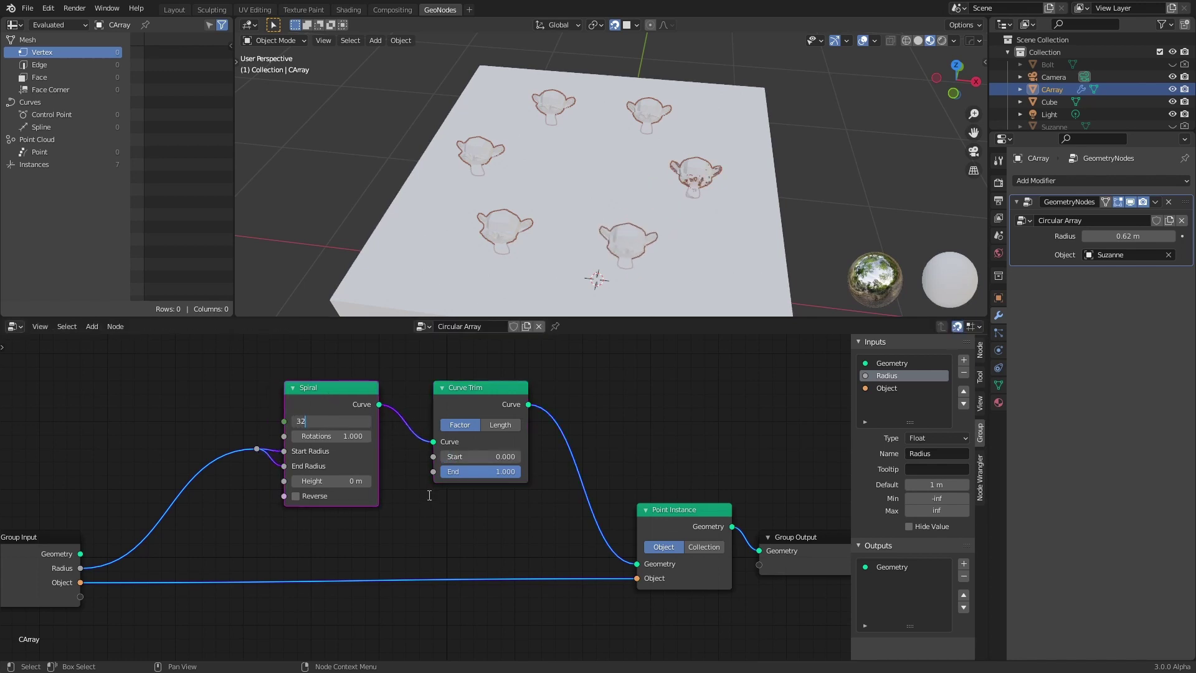
key("Return")
Add a Resample Curve node in Count mode between the Curve Trim and Point Instance nodes
left_click_drag(481, 395, 454, 394)
key("shift+a")
left_click(586, 379)
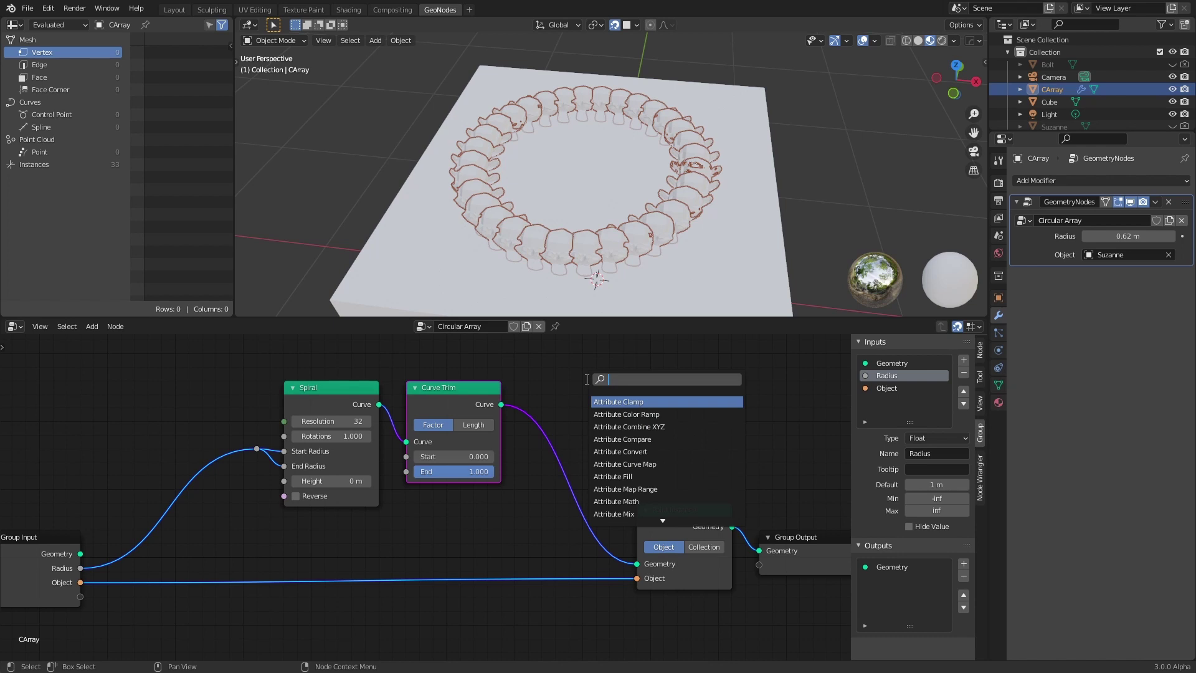
type("resamp")
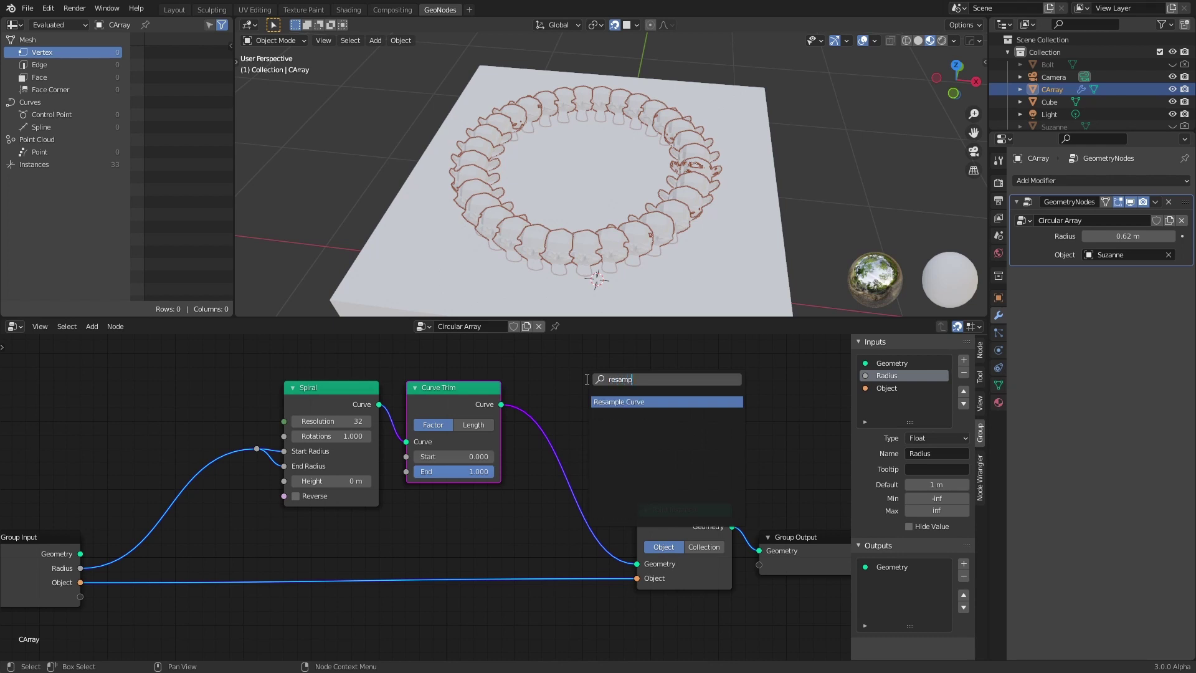
left_click(635, 402)
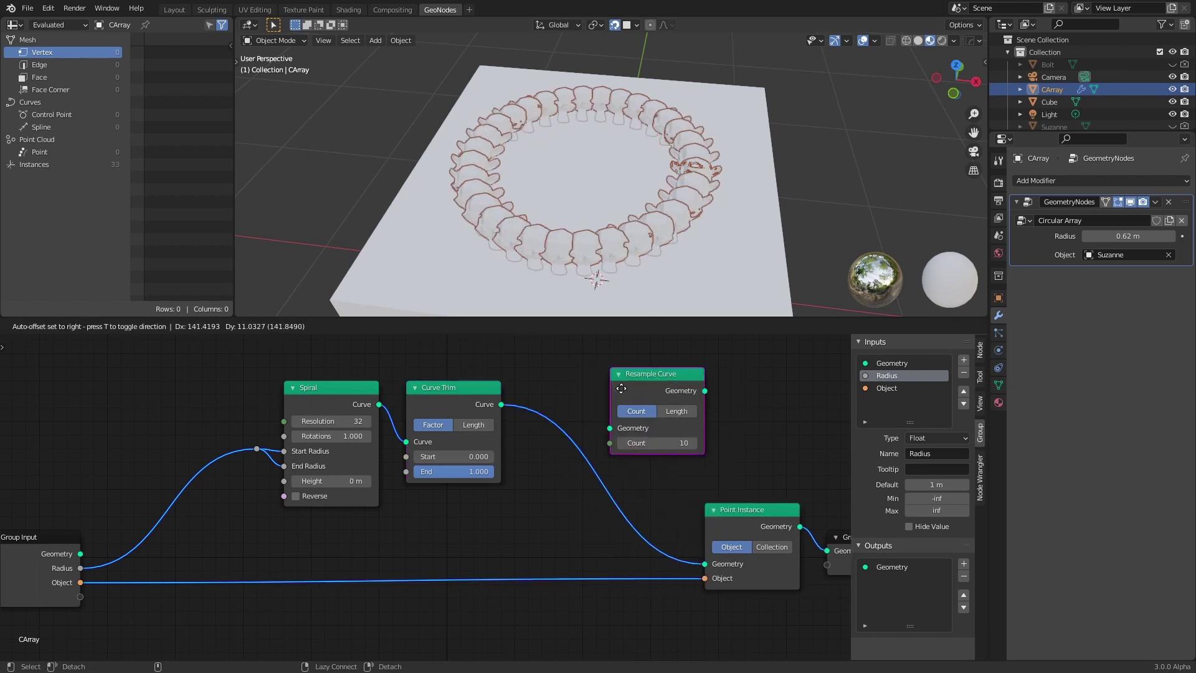
left_click(651, 385)
left_click_drag(649, 381, 569, 398)
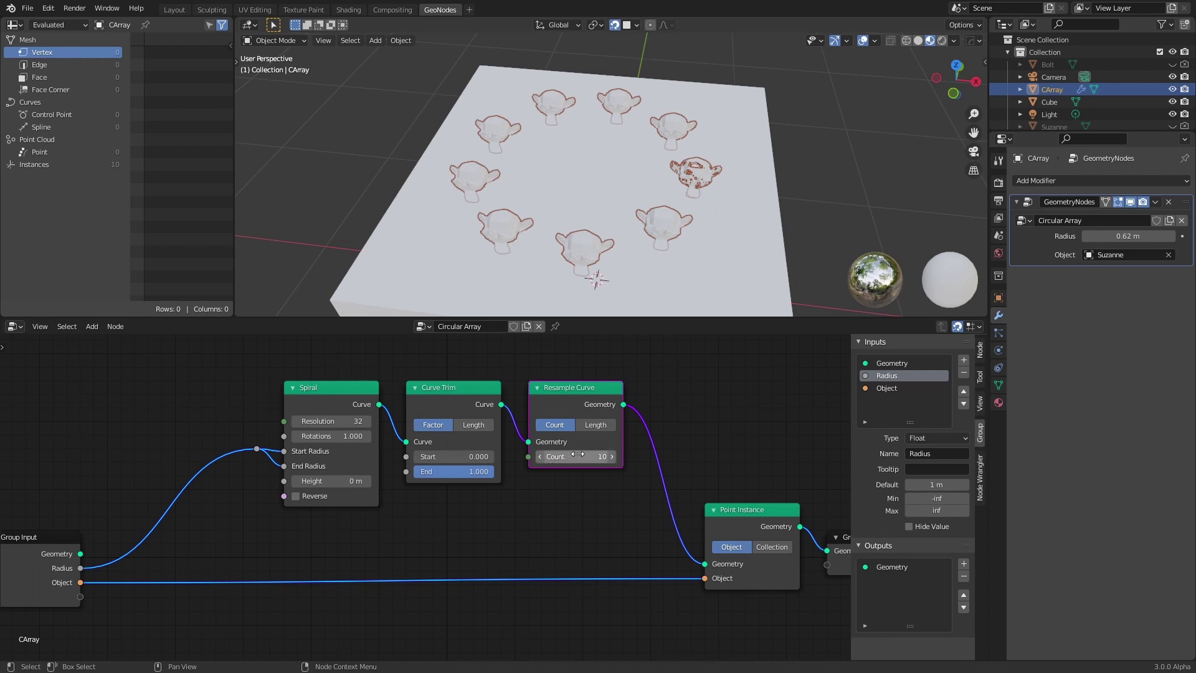
Move the Resample Curve node slightly lower and set its Count to 9
left_click_drag(570, 402, 574, 440)
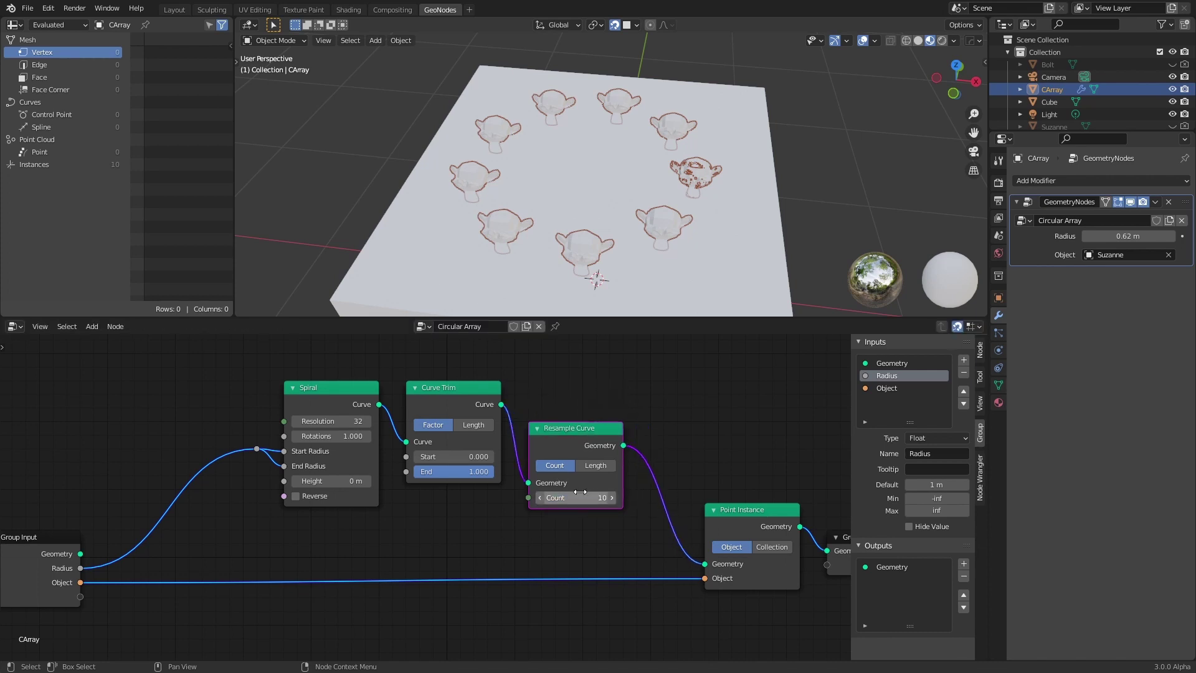
mouse_move(586, 499)
left_mouse_down()
mouse_move(559, 499)
mouse_move(602, 499)
mouse_move(564, 499)
left_mouse_up()
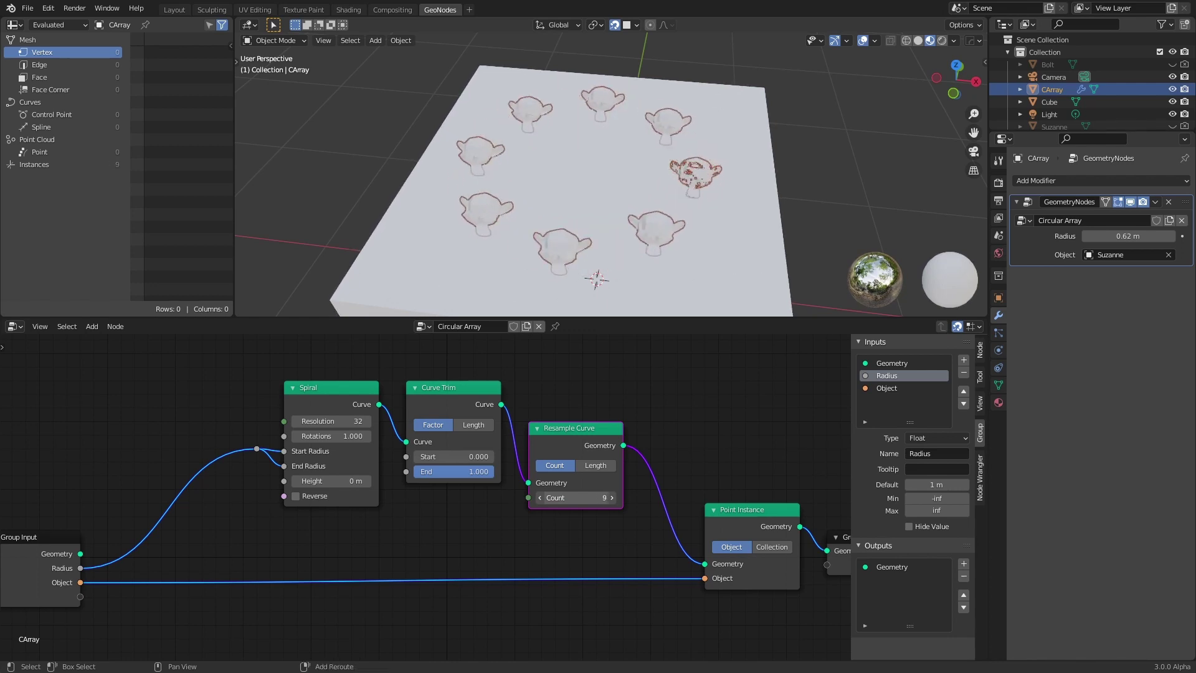
middle_click_drag(461, 516, 550, 461)
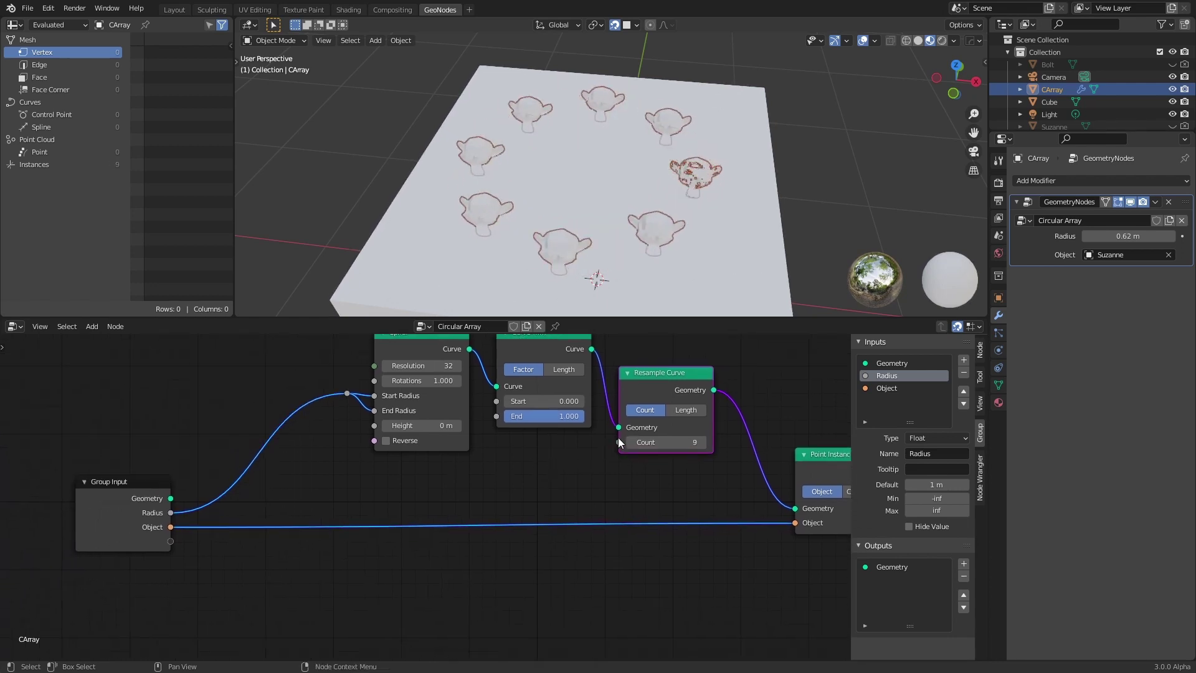
Expose the Resample Curve's Count as a group input and move it above Radius in the input list
left_click_drag(618, 443, 171, 542)
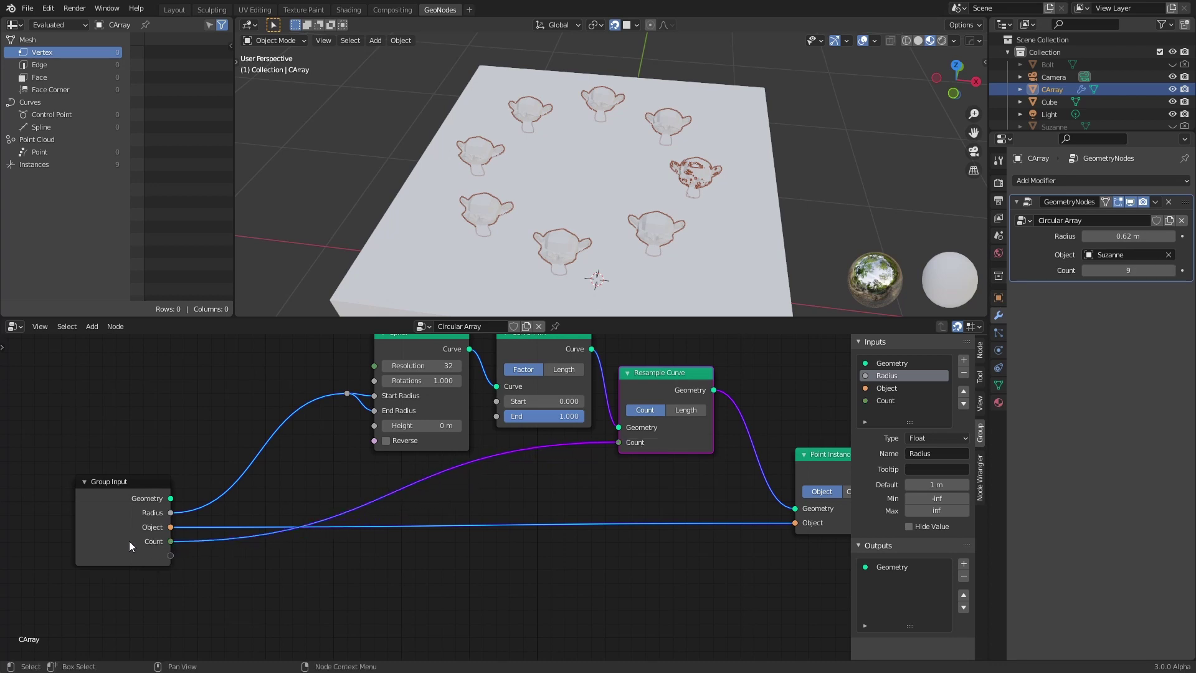
left_click(129, 541)
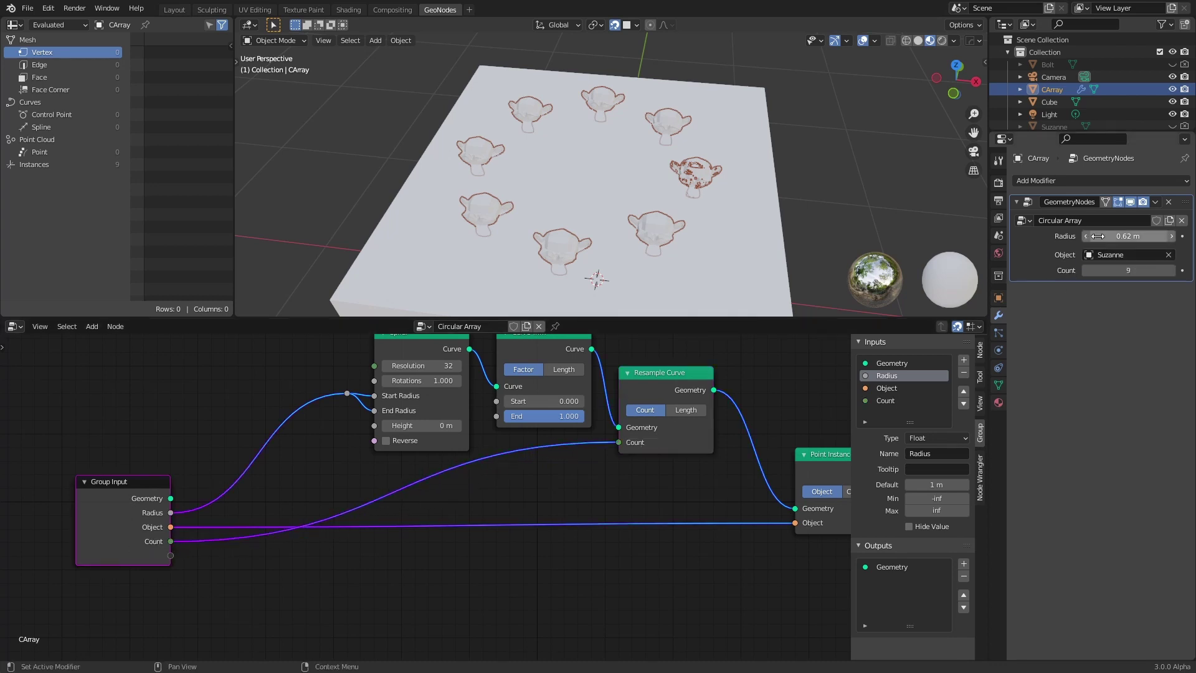
left_click(897, 400)
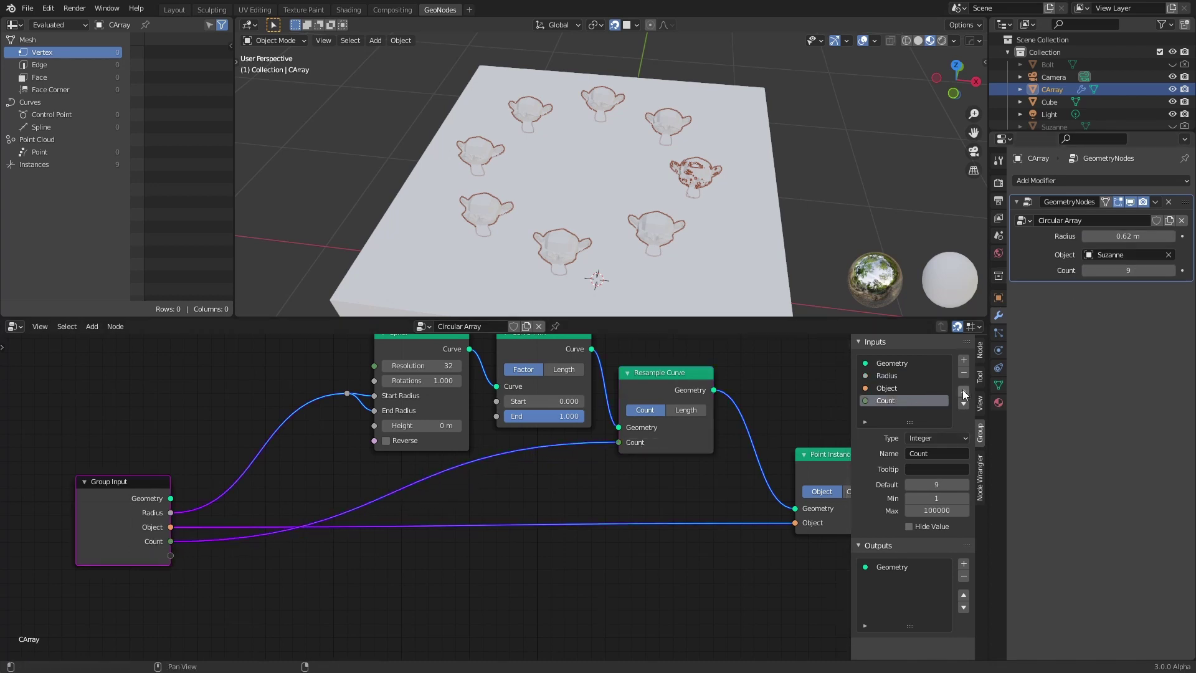
left_click(963, 392)
left_click(963, 391)
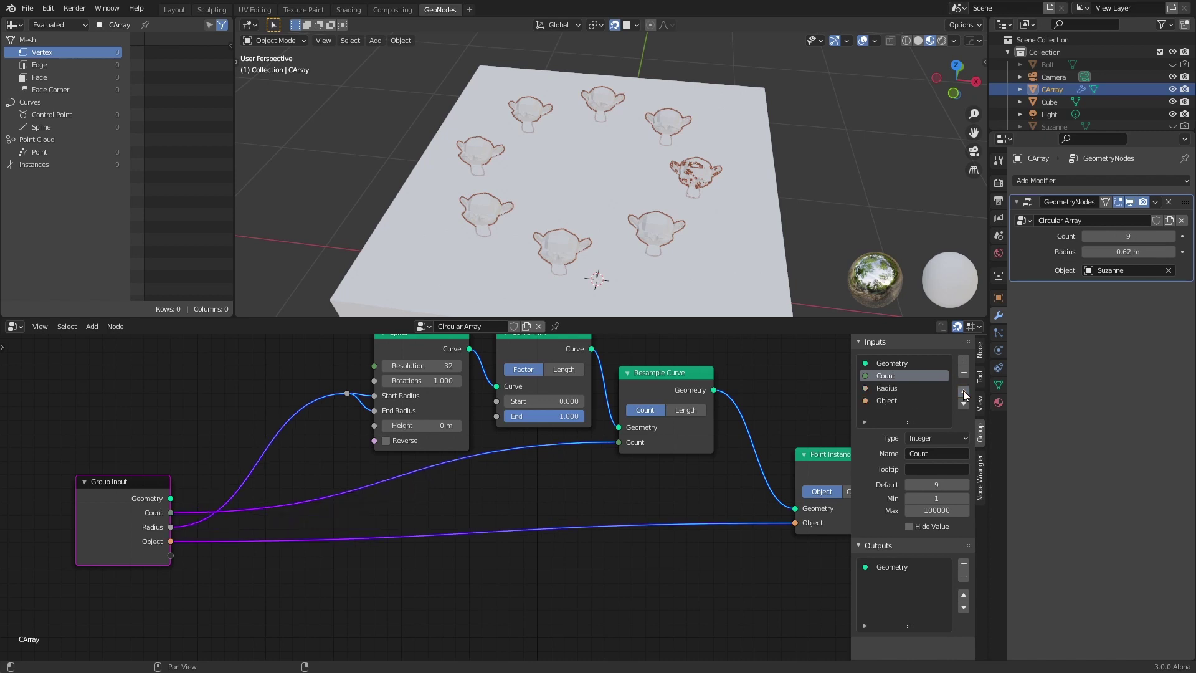
Rename the Count group input to Instances
left_click(938, 454)
type("Instances")
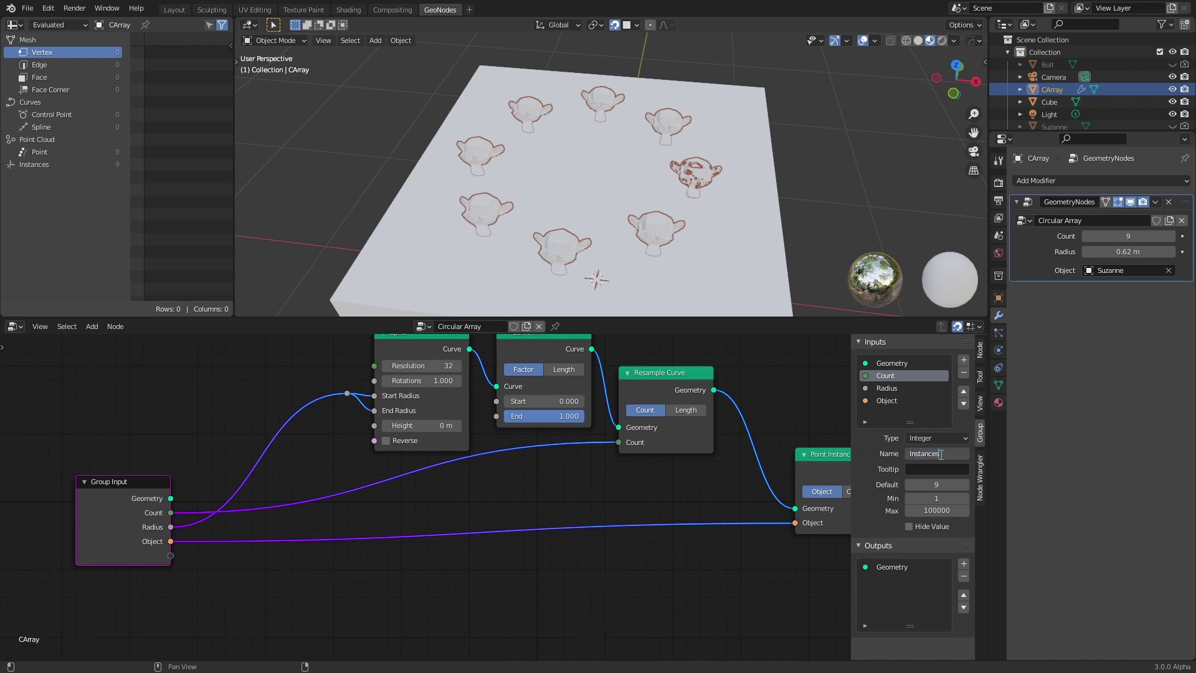
key("Return")
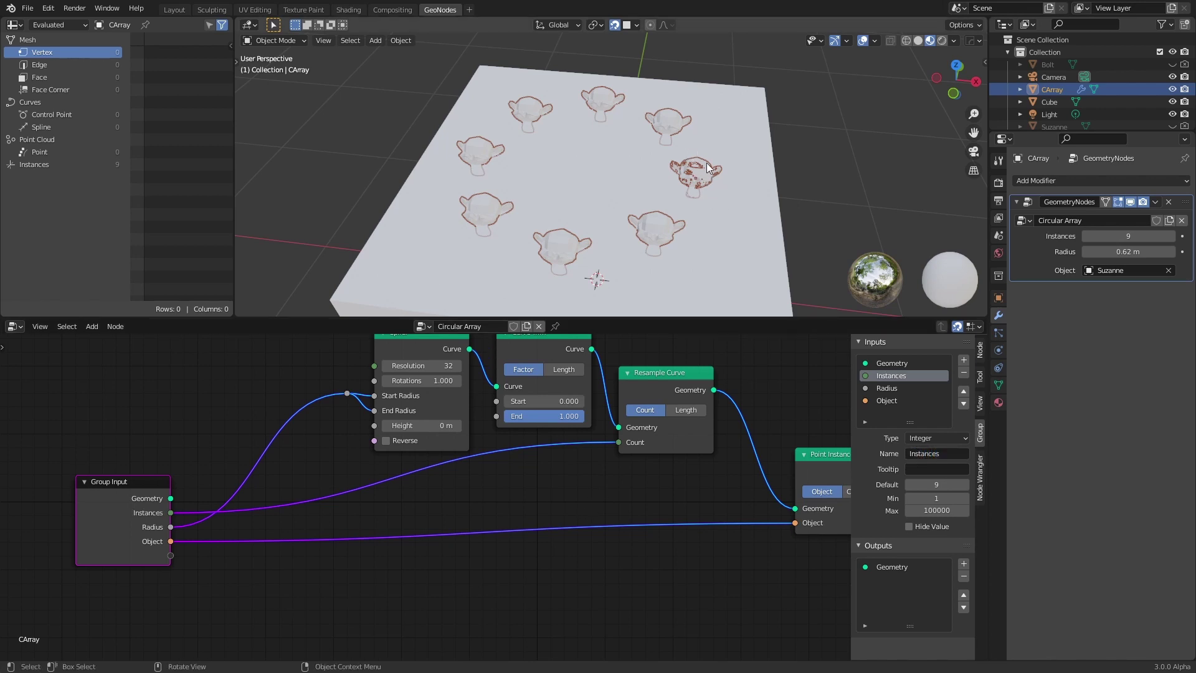
Move the reroute point feeding the Spiral's Start Radius and End Radius slightly lower
middle_click_drag(742, 213, 637, 235)
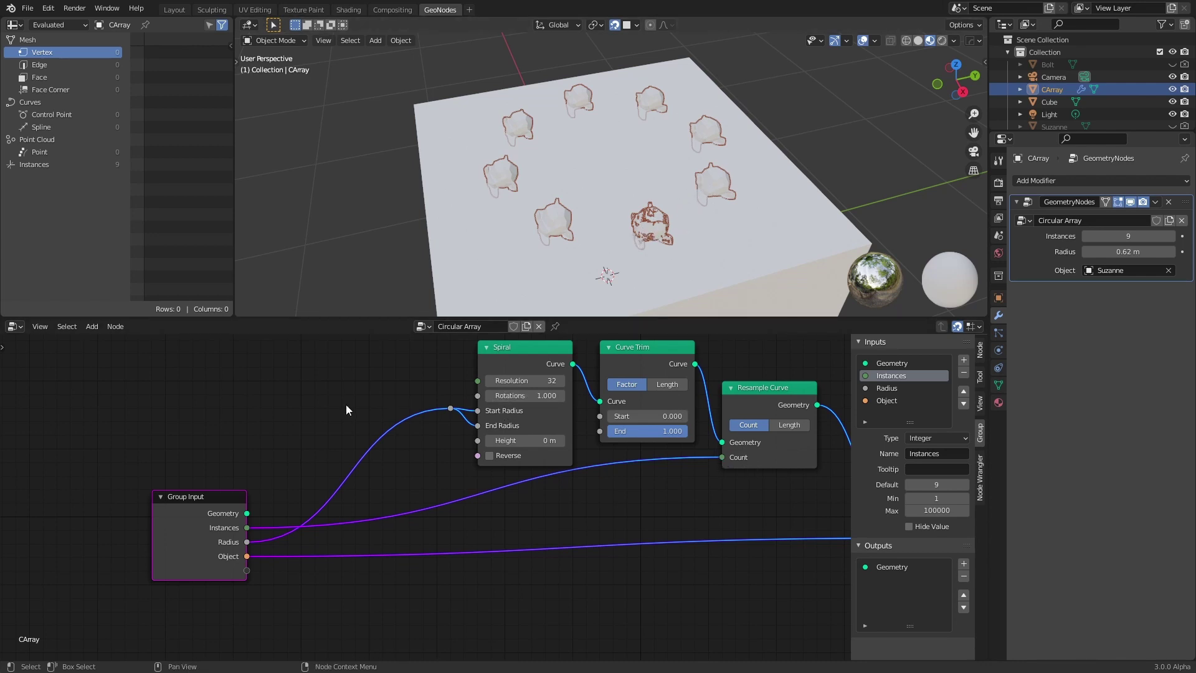
middle_click_drag(270, 427, 328, 400)
left_click_drag(285, 485, 245, 489)
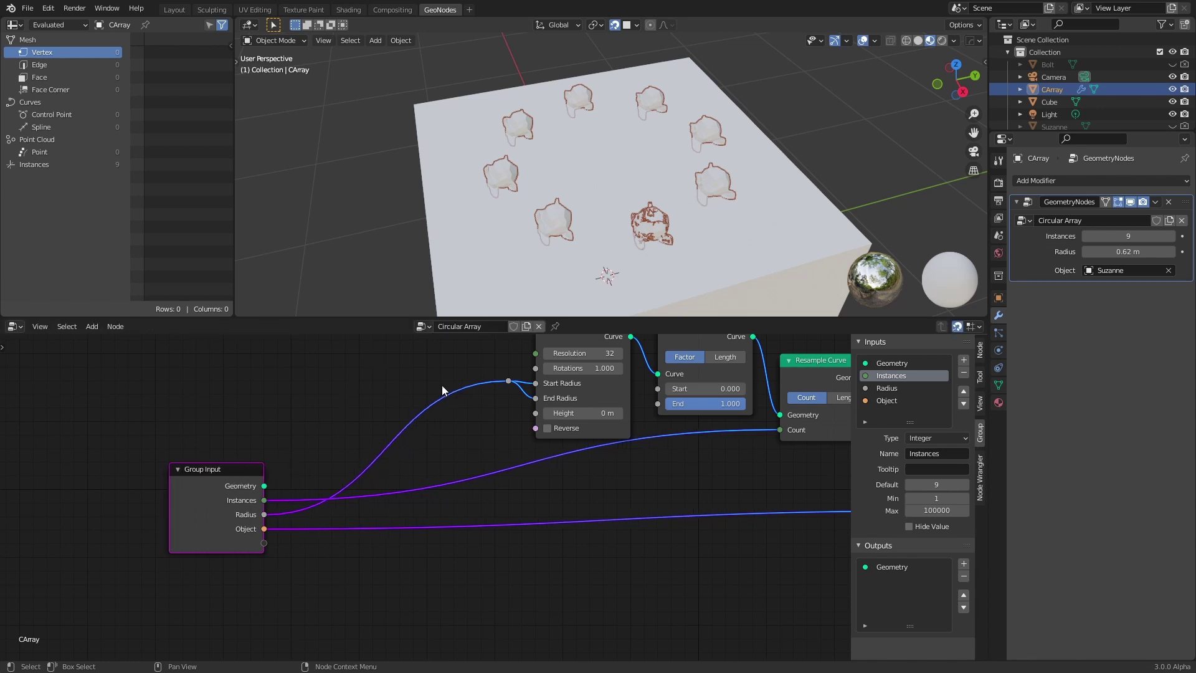
left_click_drag(478, 364, 516, 396)
key("g")
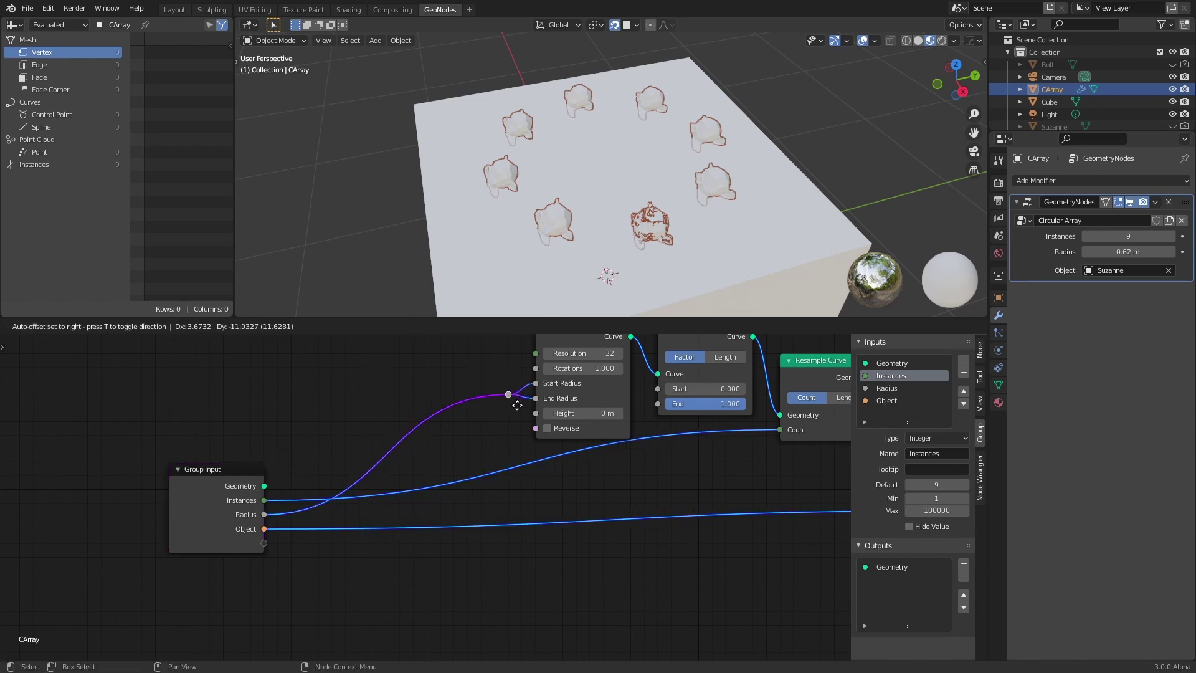
left_click(514, 405)
Add a Math node above the radius link and move the Group Input node further left
left_click(336, 401)
key("shift+a")
left_click(327, 372)
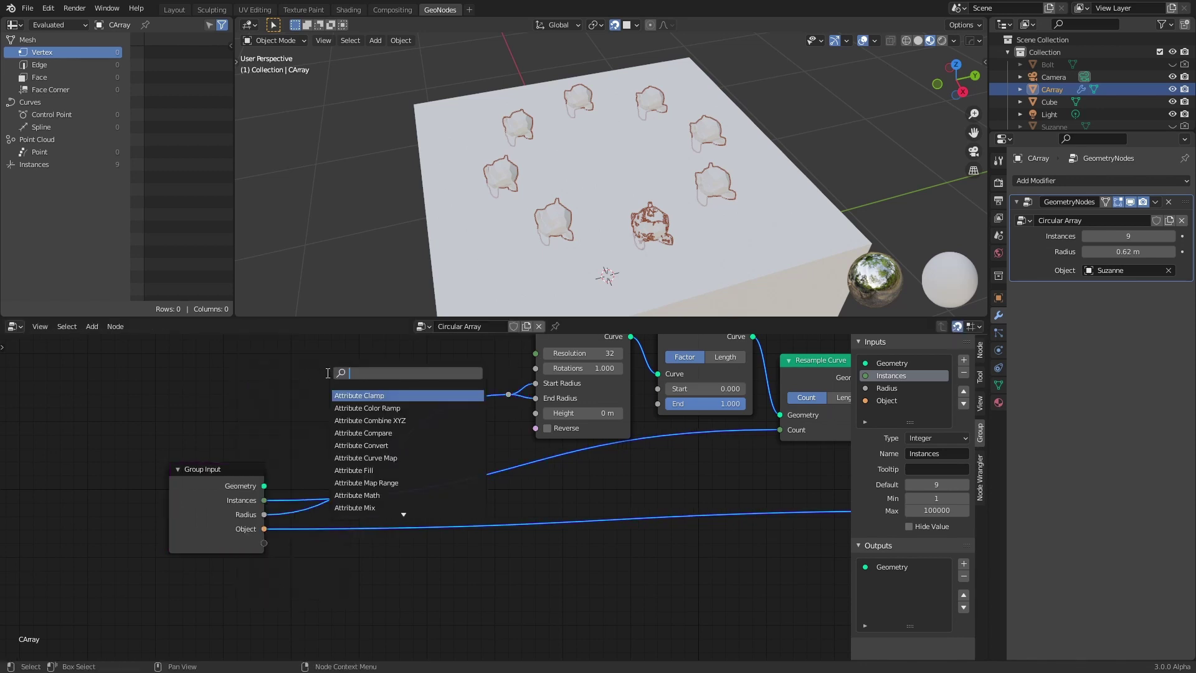
type("math")
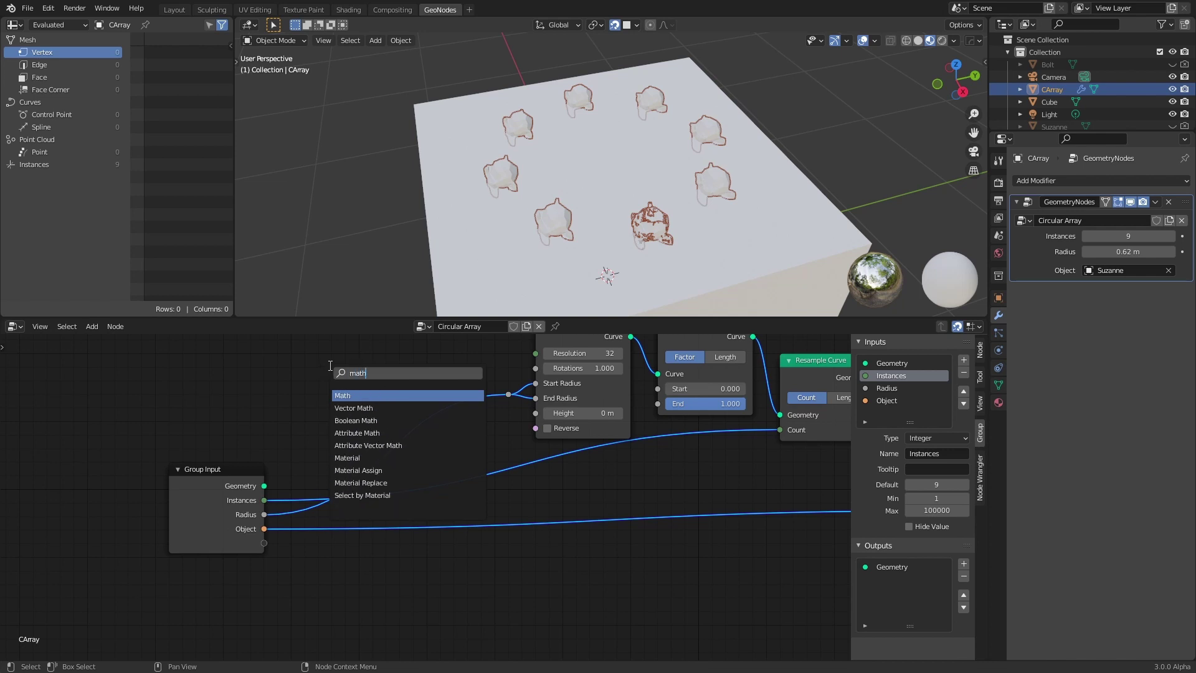
left_click(362, 395)
left_click(327, 350)
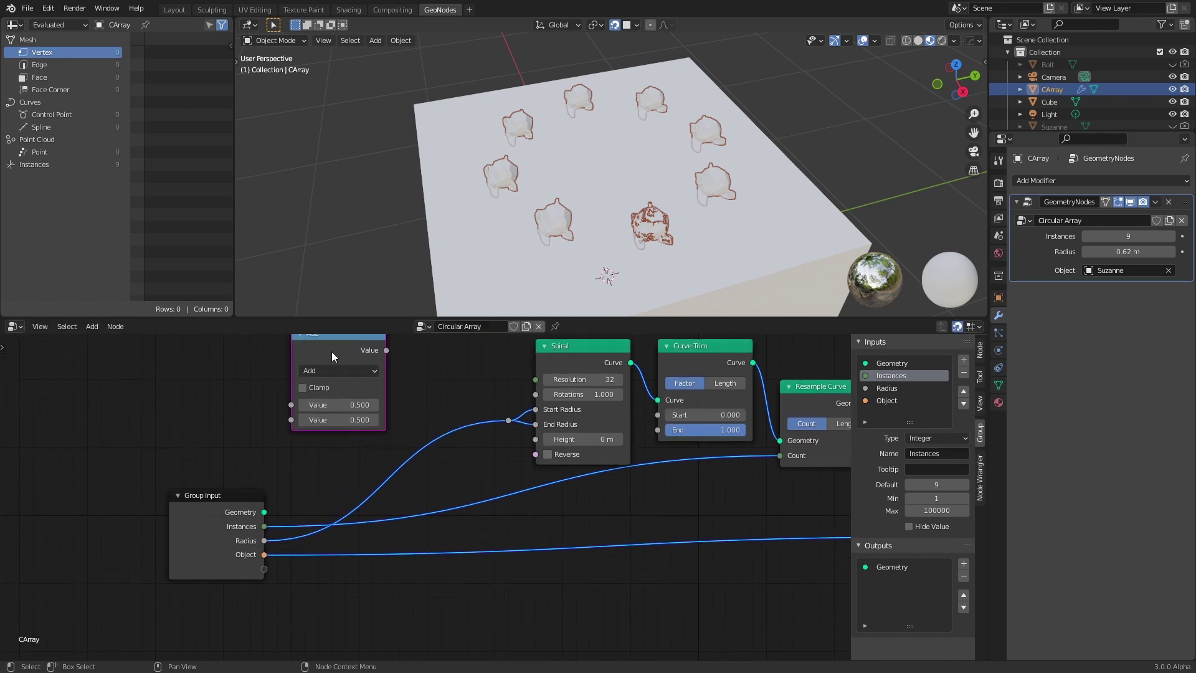
scroll(299, 389, "down", 1)
left_click_drag(228, 496, 153, 496)
left_click_drag(201, 524, 255, 420)
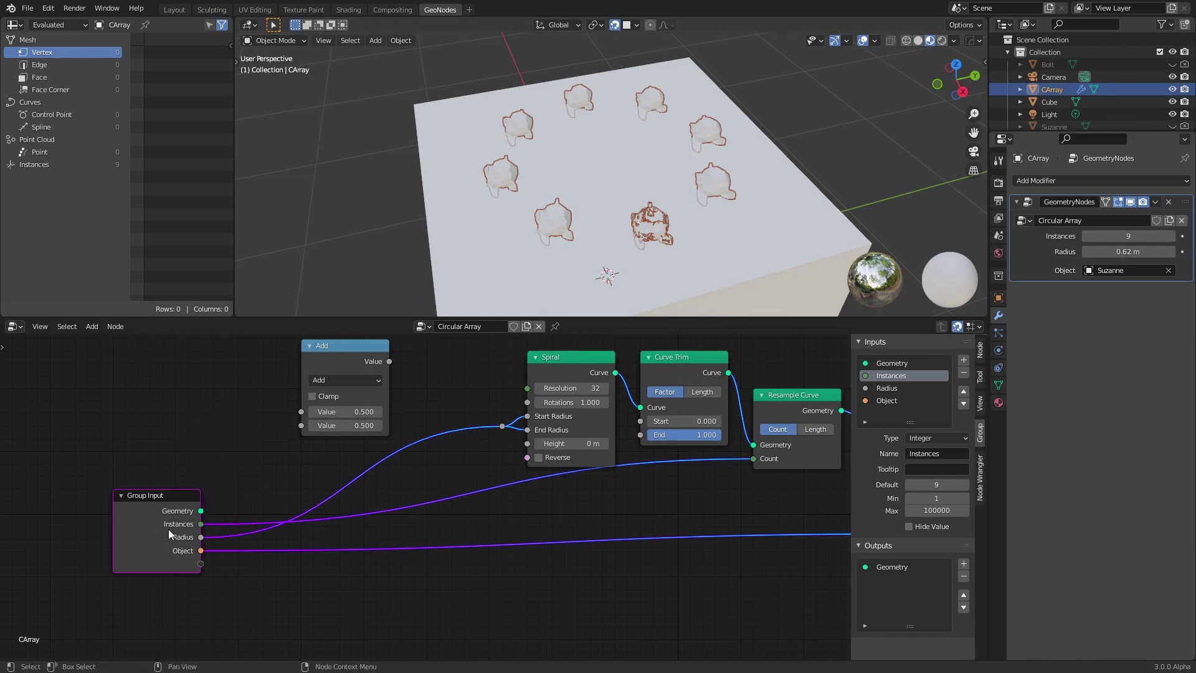
Set the modifier's Instances value to 10
left_click(1120, 236)
type("10")
key("Return")
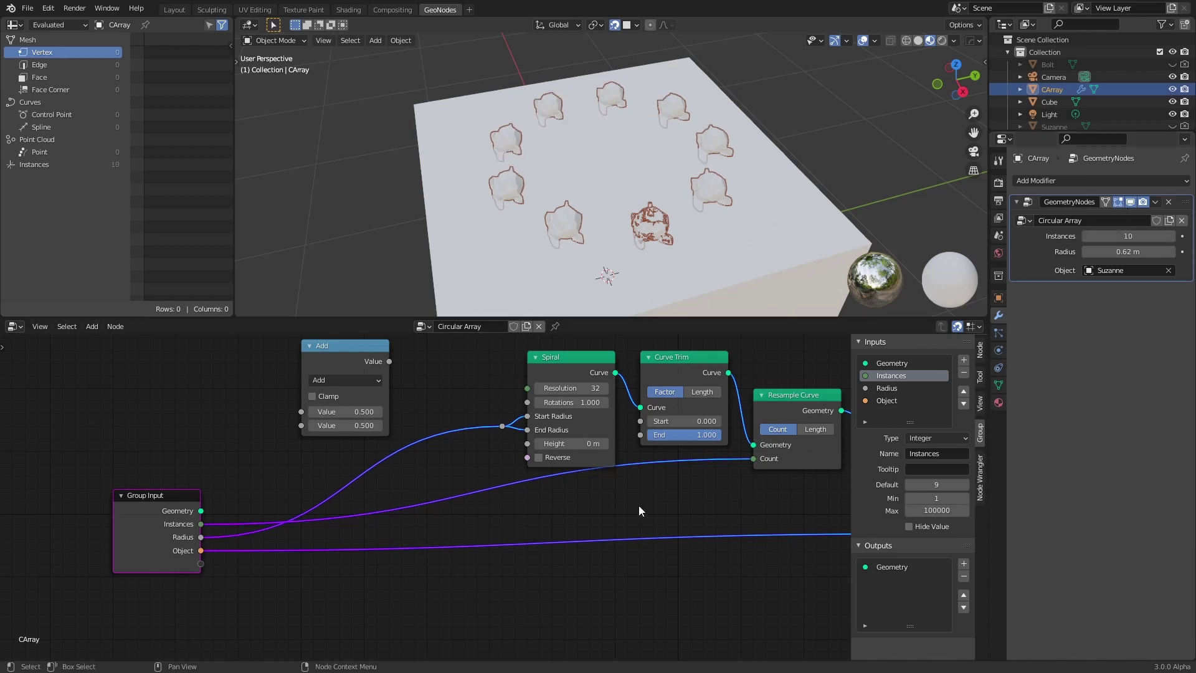
Set the Math node to Divide, with 1 as its first value and the Instances group input as its second
left_click(262, 464)
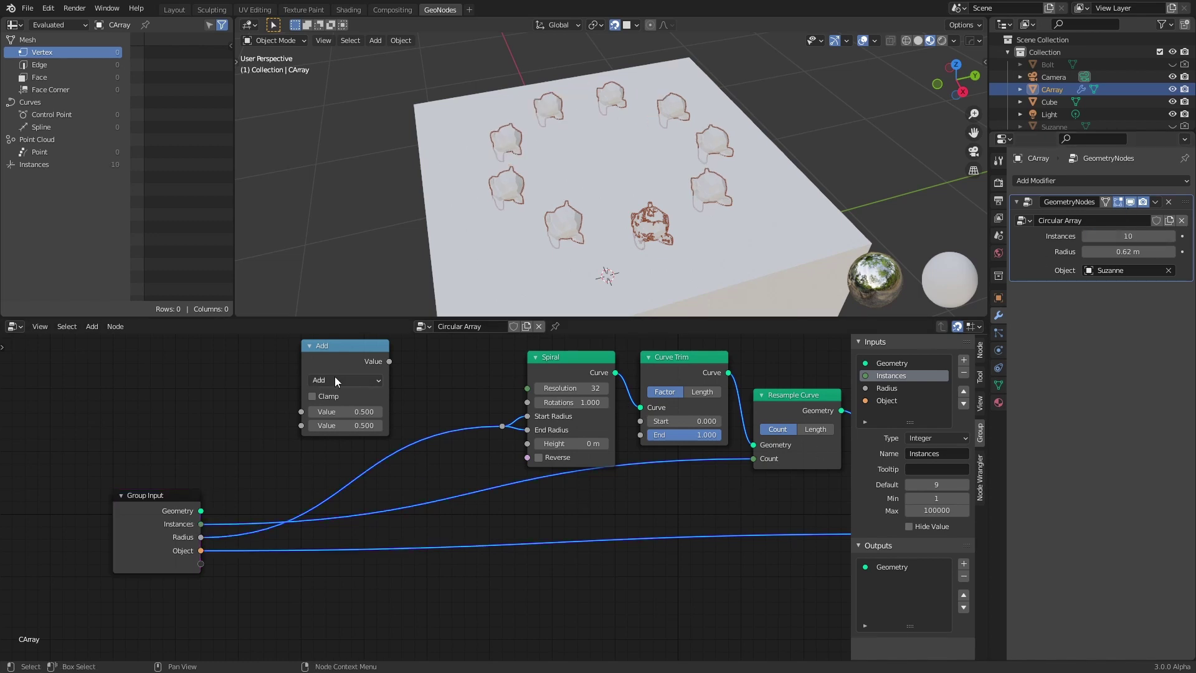
left_click(334, 376)
left_click(342, 380)
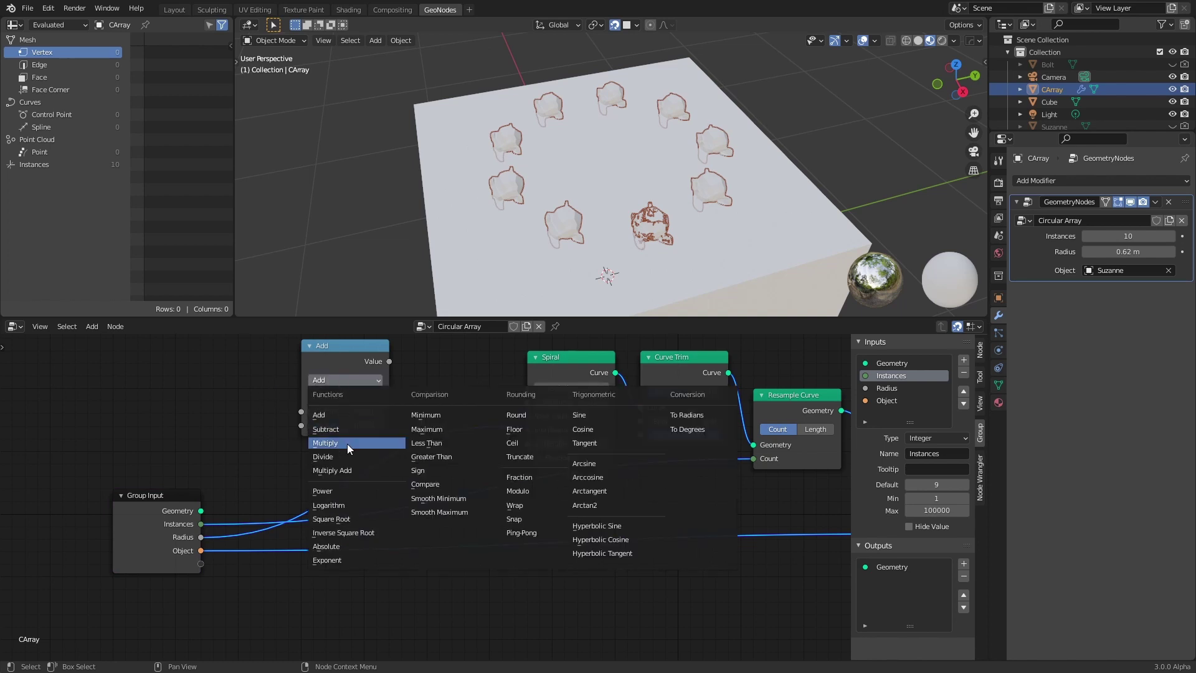
left_click(347, 452)
left_click(339, 408)
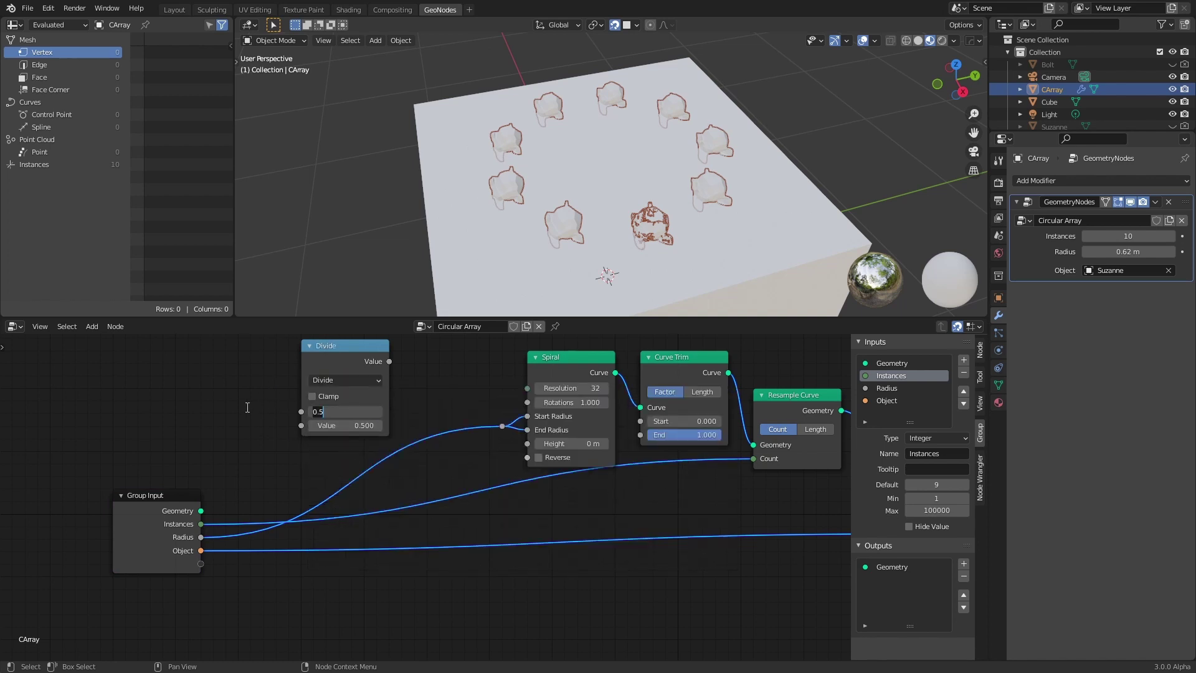
type("1")
key("Return")
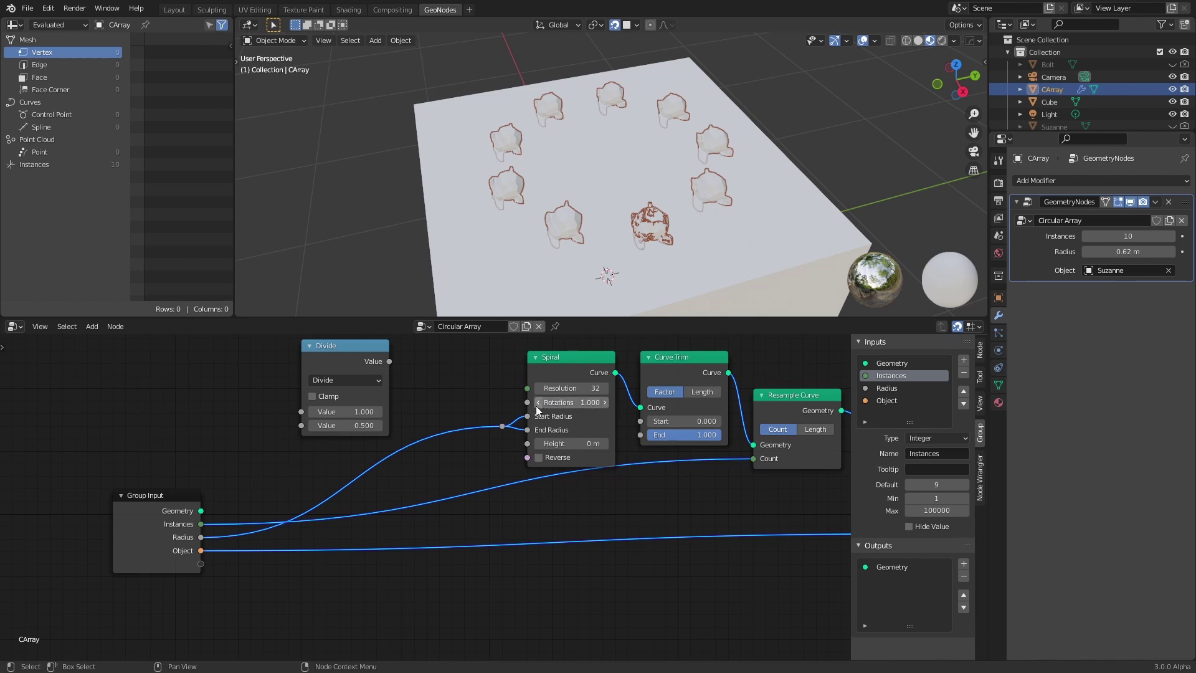
middle_click_drag(231, 528, 240, 528)
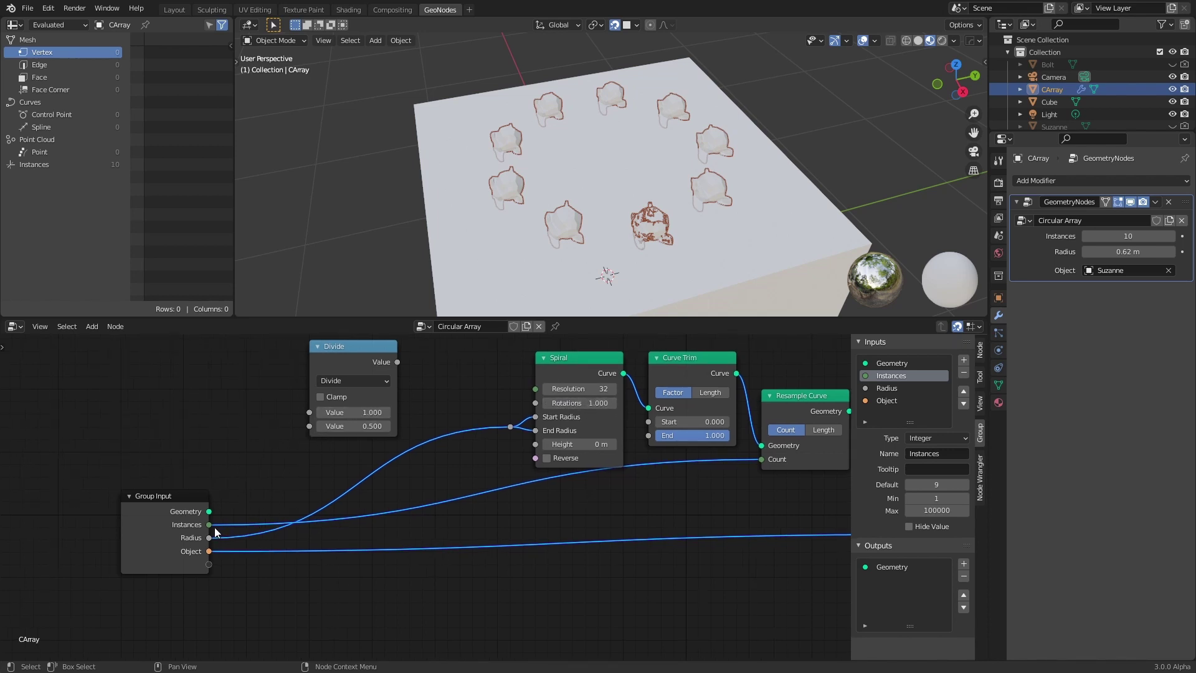
left_click_drag(210, 525, 326, 432)
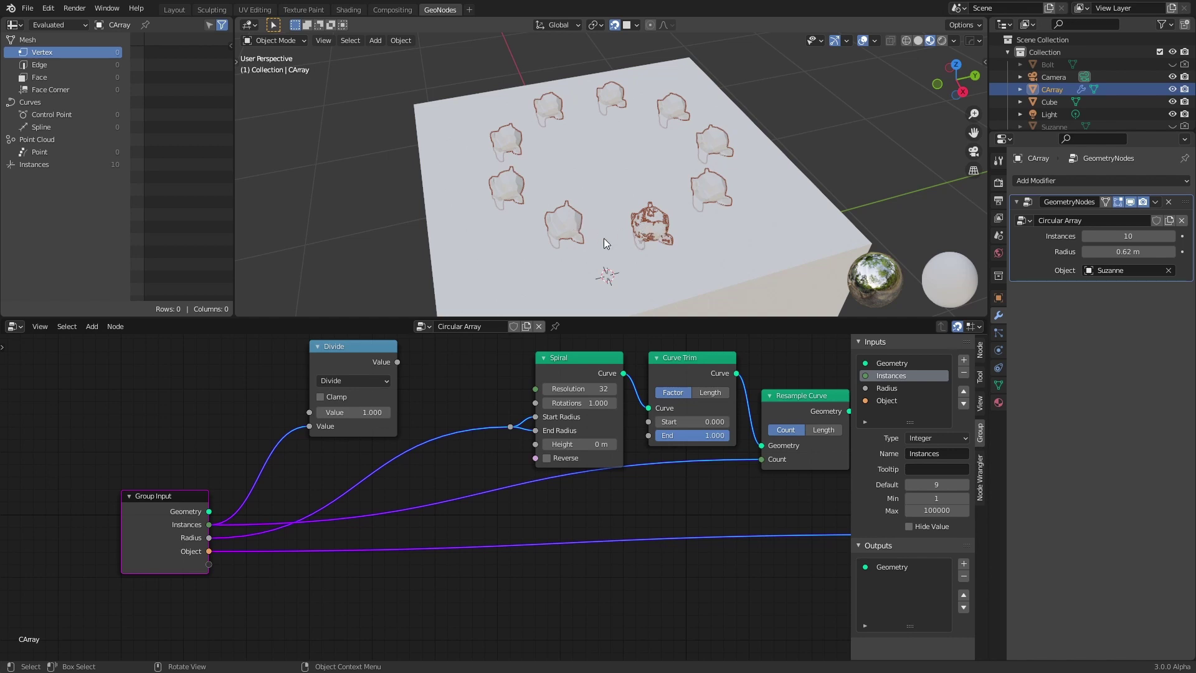
Duplicate the Divide node as a Subtract node that subtracts the Divide result from 1
left_click_drag(362, 363, 274, 409)
key("shift+d")
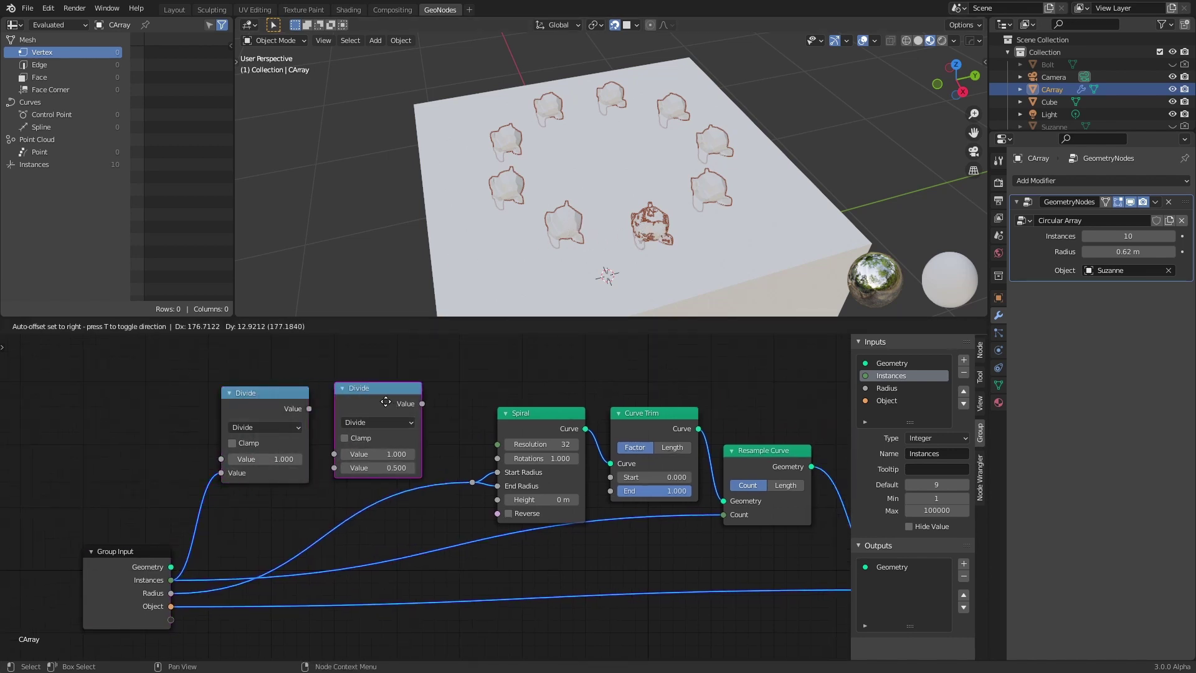
left_click(387, 405)
left_click(380, 423)
left_click(382, 470)
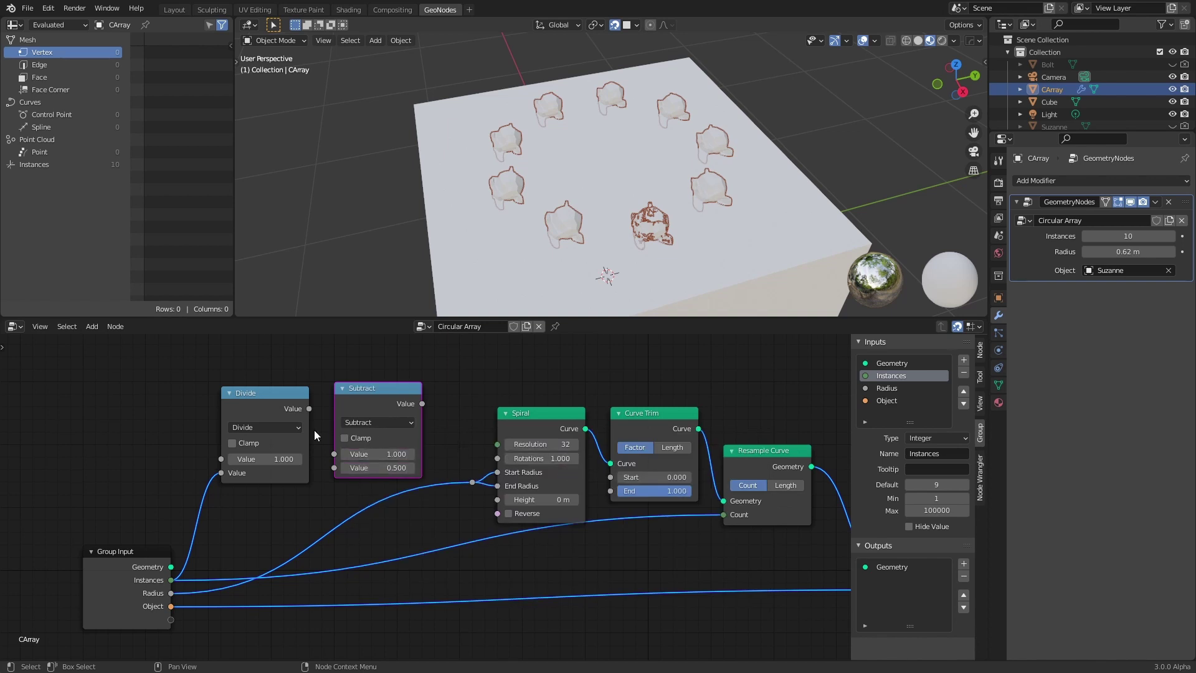
left_click_drag(309, 409, 332, 473)
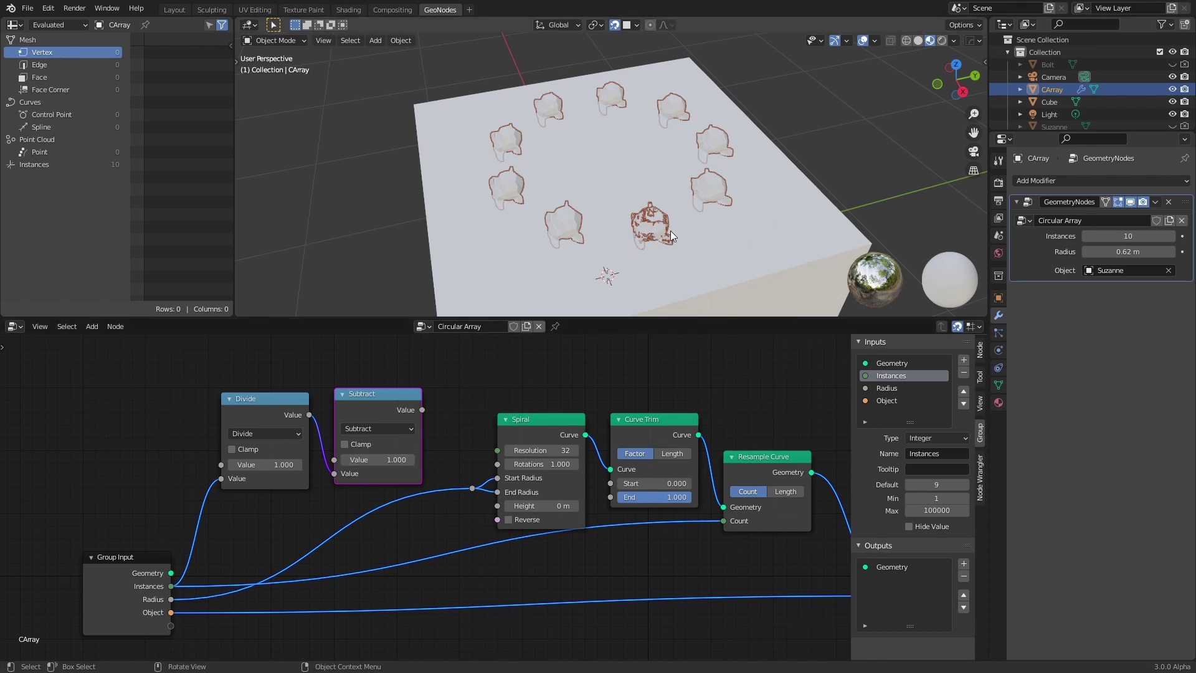
Connect the Subtract result to the Spiral's Rotations and move the Divide and Subtract nodes slightly higher
middle_click_drag(440, 423, 427, 395)
left_click_drag(409, 382, 486, 437)
middle_click_drag(679, 249, 629, 248)
left_click(265, 375, "shift")
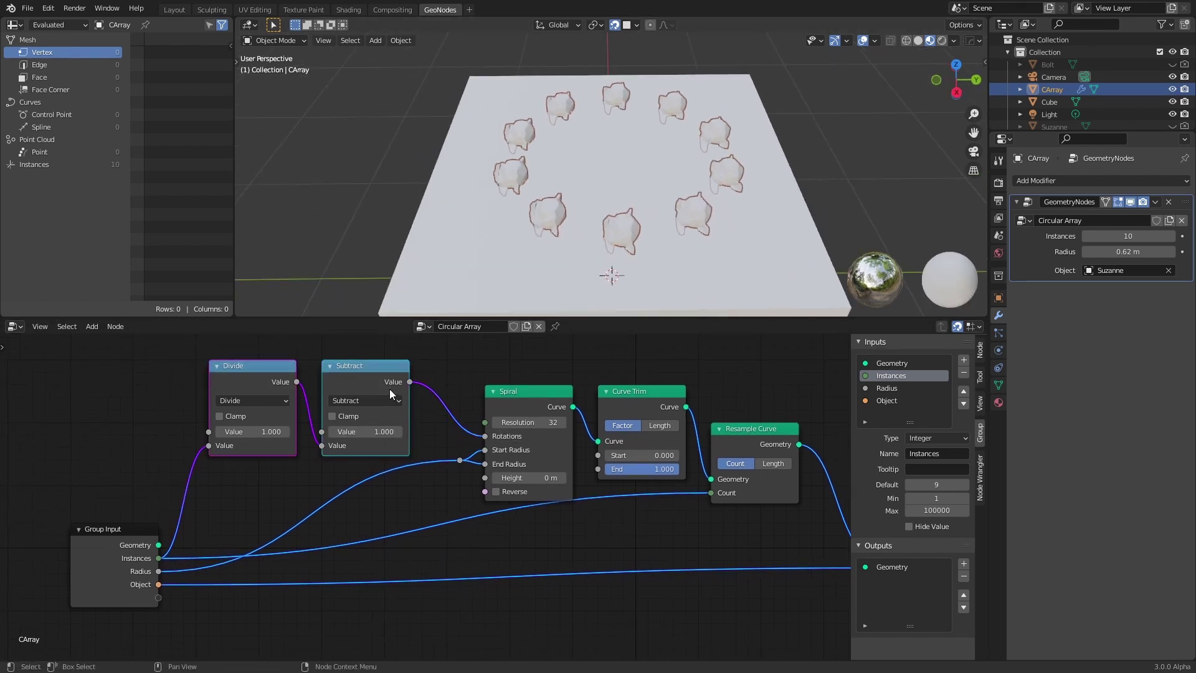
key("g")
left_click(370, 359)
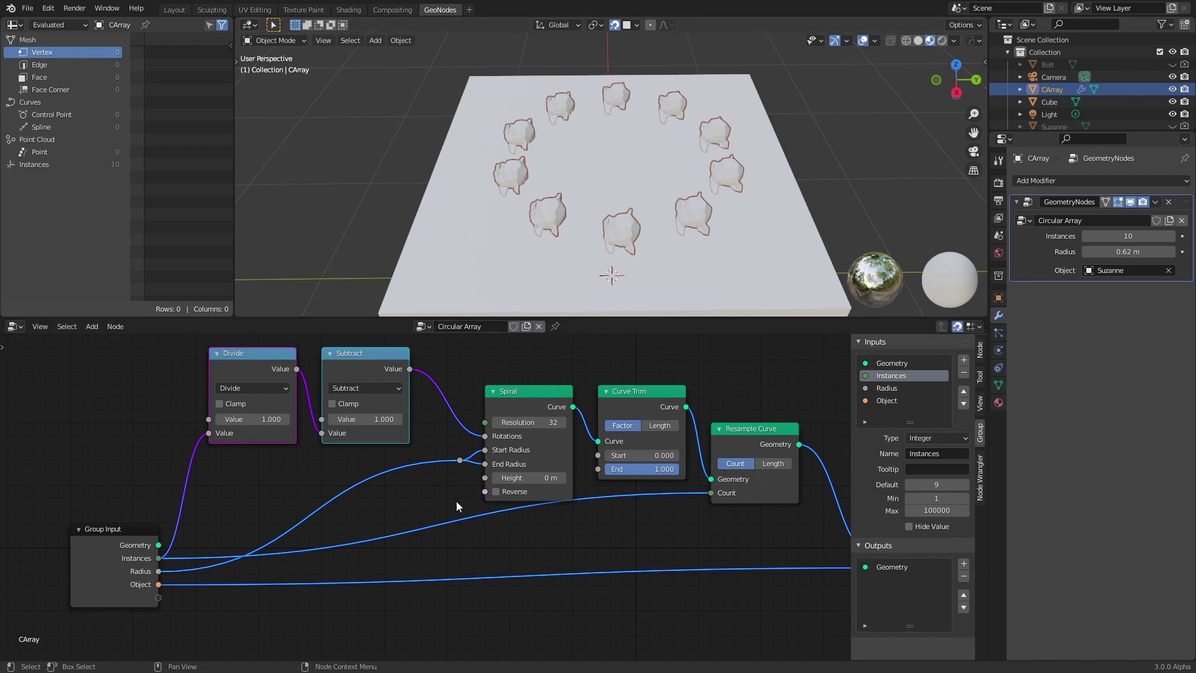
Set the modifier's Instances value to 9
scroll(456, 500, "down", 2)
middle_click_drag(555, 551, 483, 522)
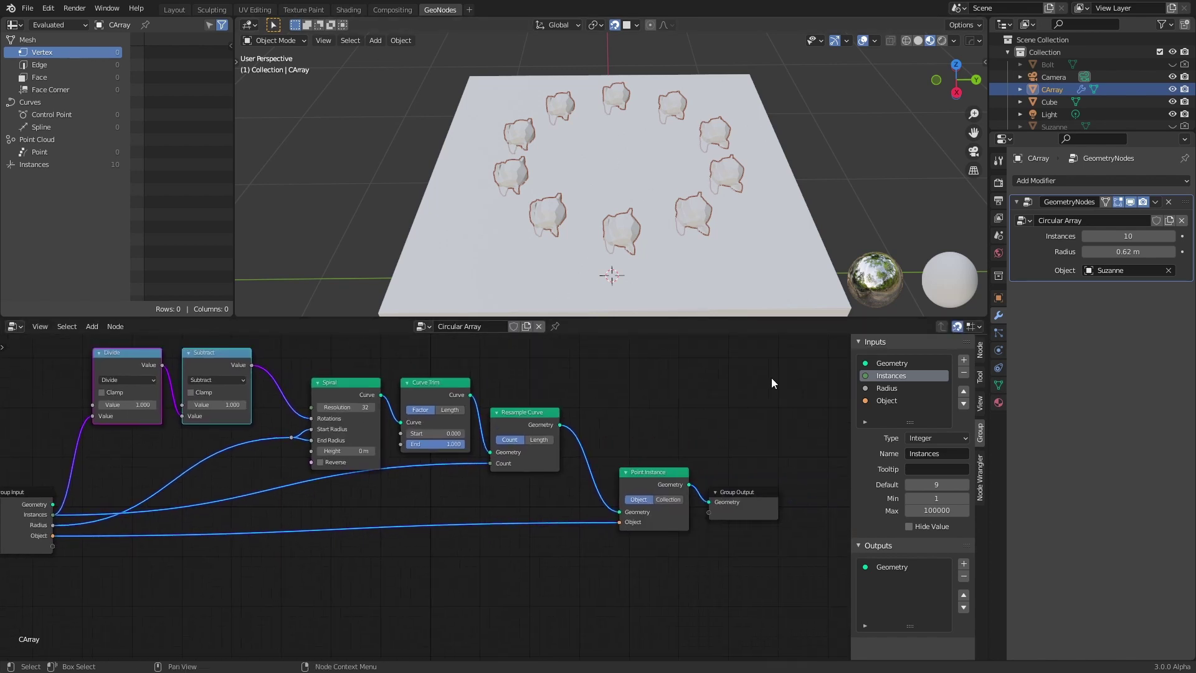
mouse_move(1127, 236)
left_mouse_down()
mouse_move(1175, 236)
mouse_move(1112, 235)
mouse_move(1129, 235)
left_mouse_up()
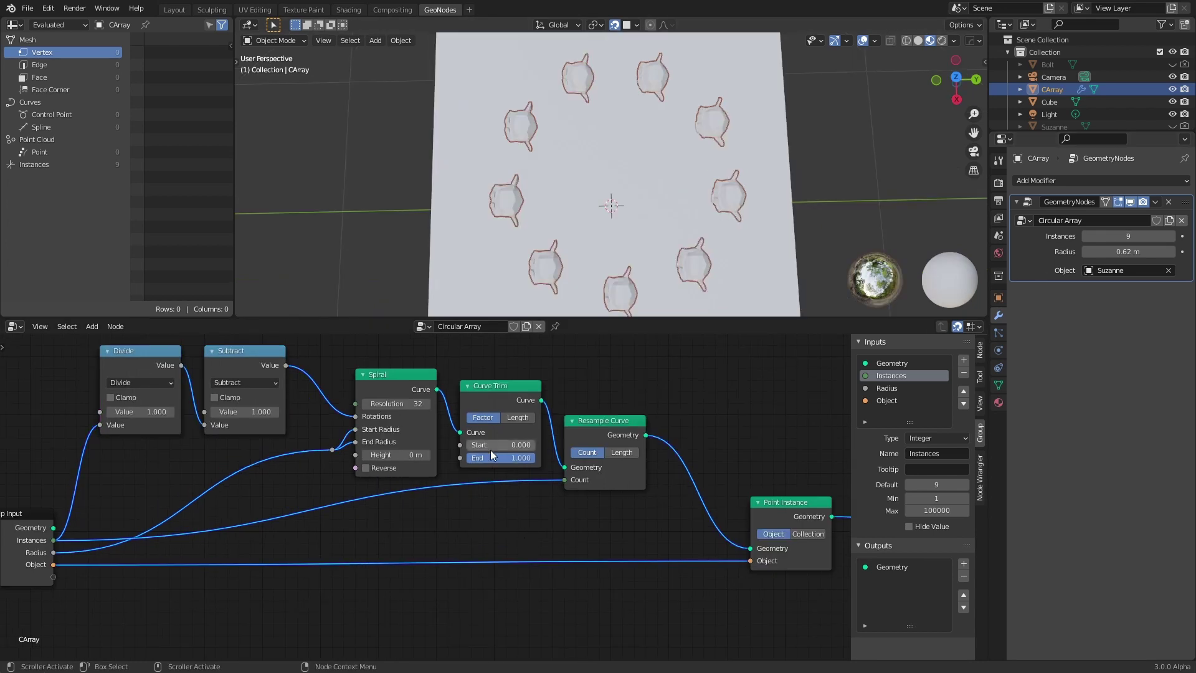
Set the Curve Trim's Start to 0.237 and End to 0.891, and expose both as group inputs
middle_click_drag(491, 450, 580, 446)
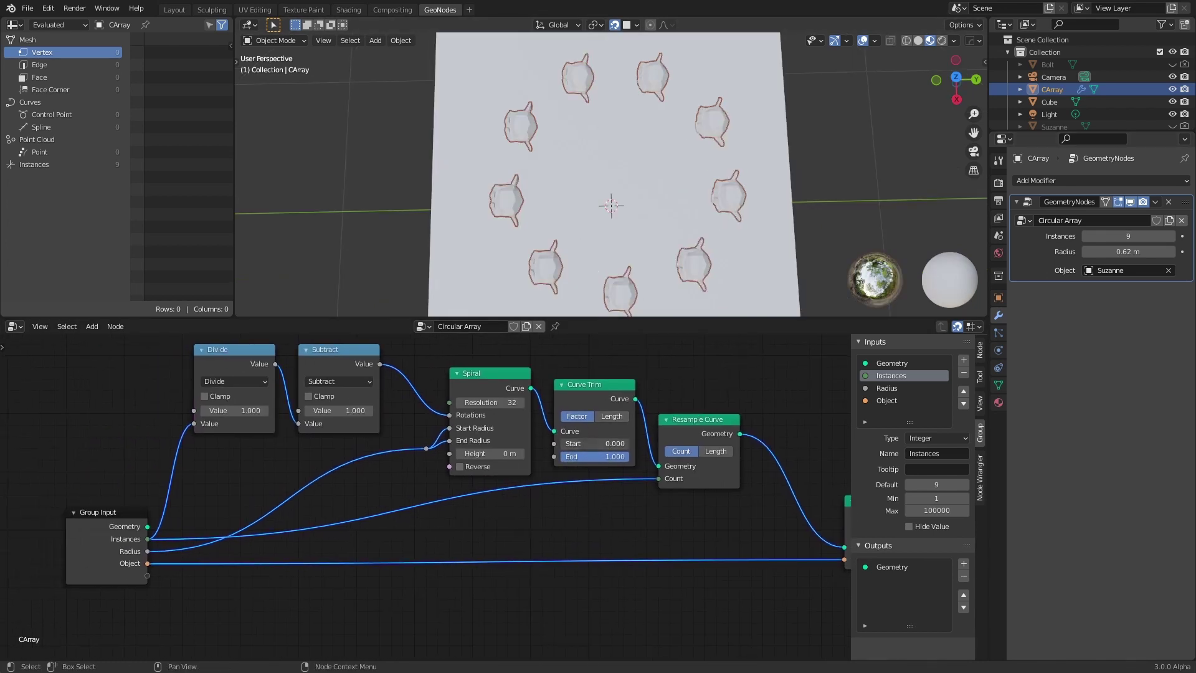
left_click_drag(586, 443, 568, 462)
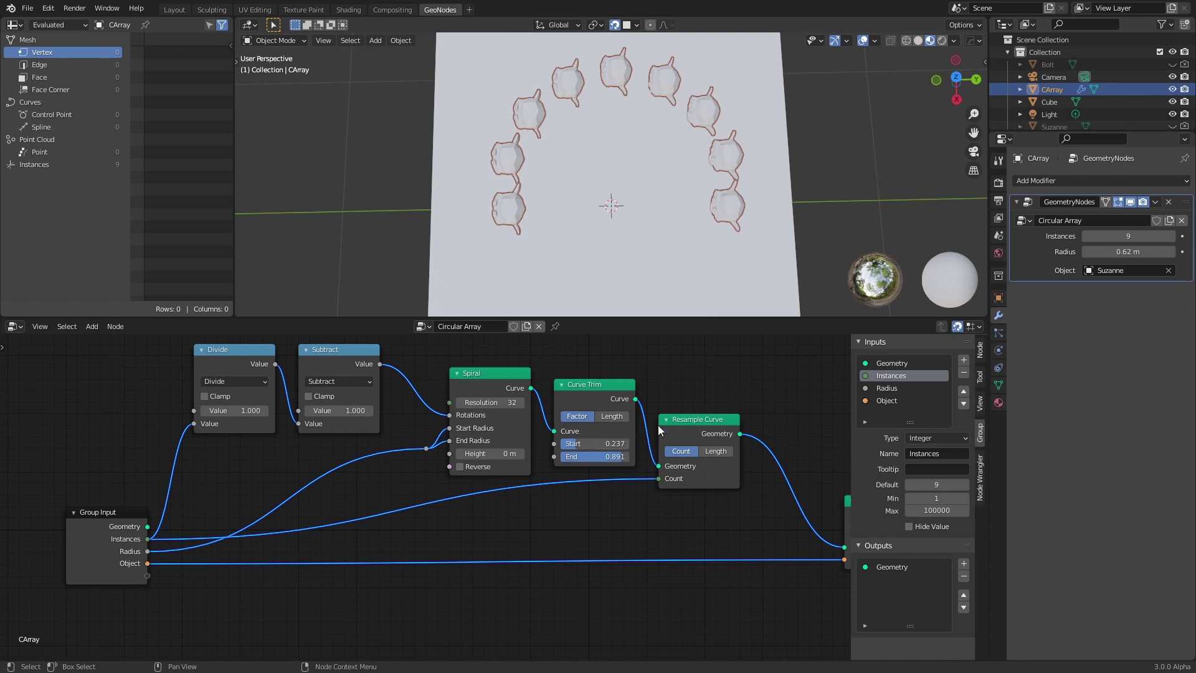
middle_click_drag(529, 526, 583, 443)
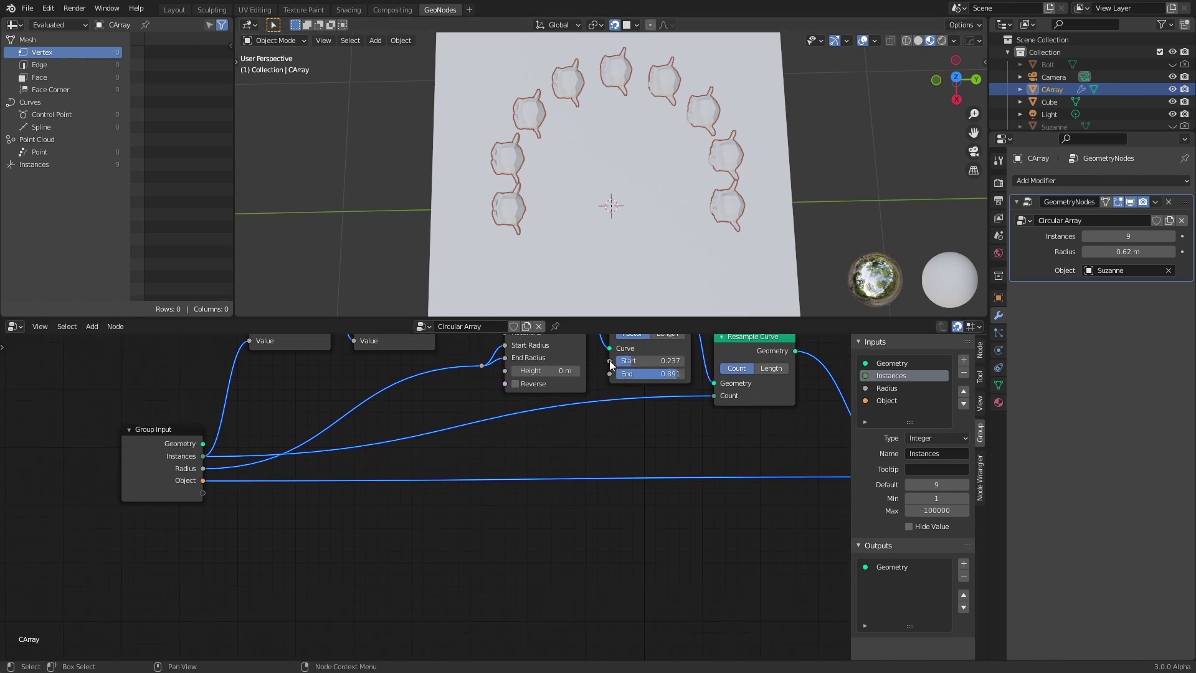
left_click_drag(609, 361, 202, 493)
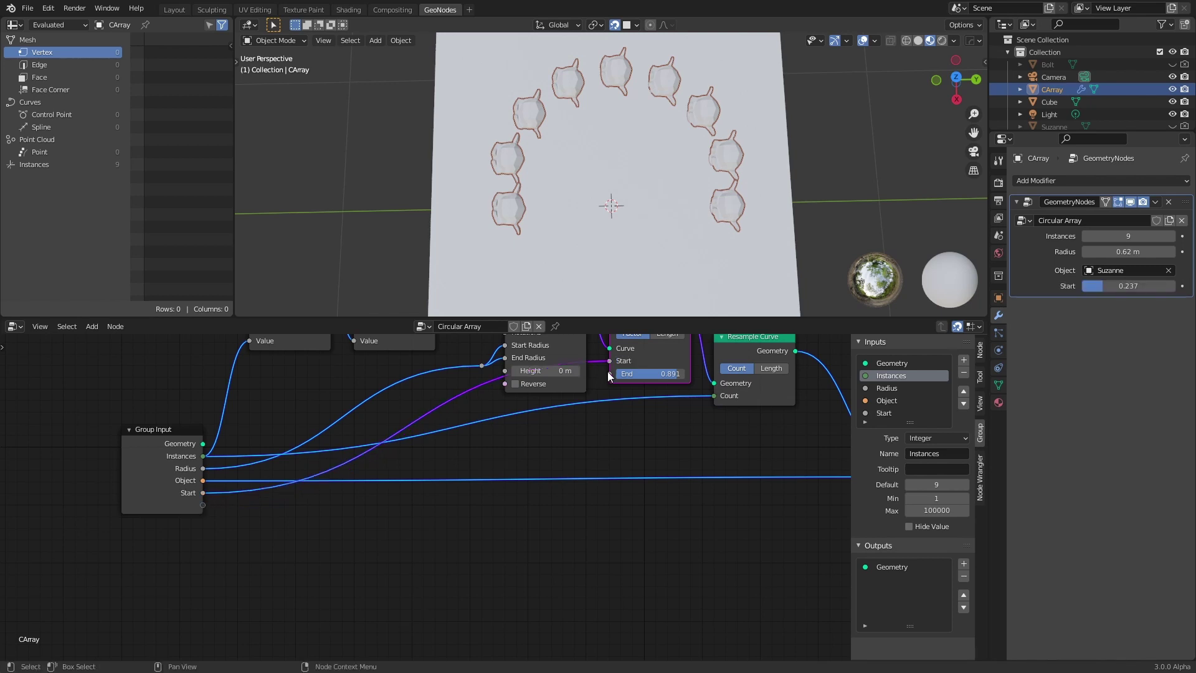
left_click_drag(609, 374, 203, 505)
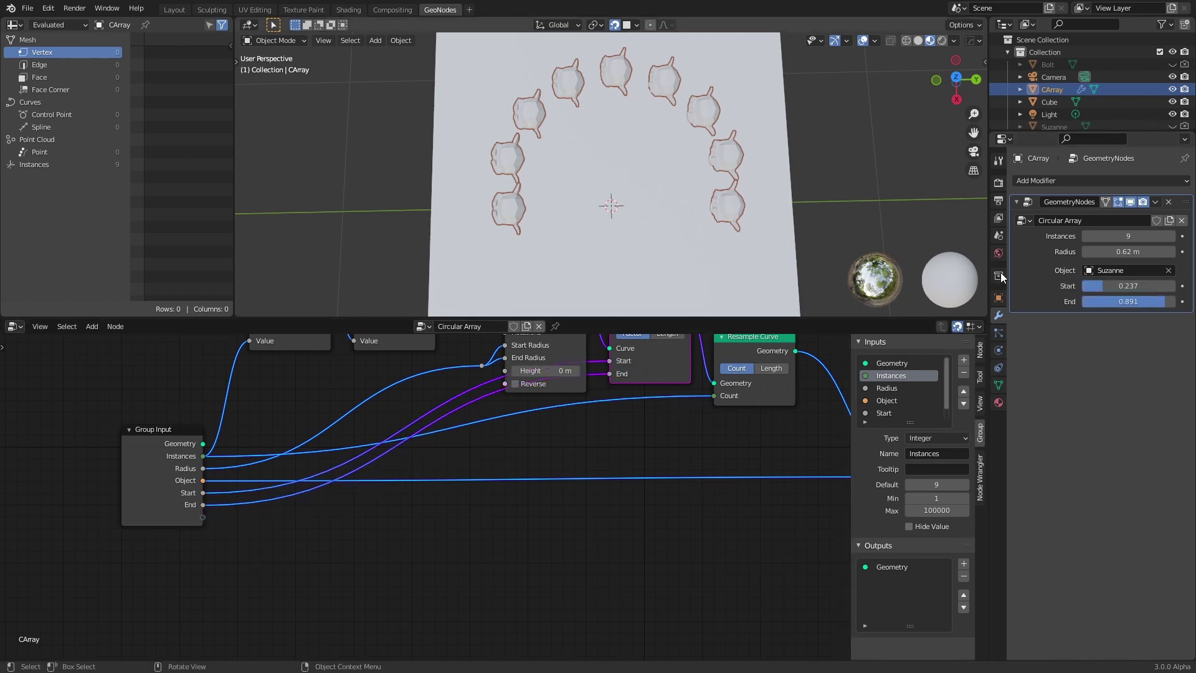
Set the modifier's Start to 0 and End to 1
left_click_drag(1114, 287, 1084, 288)
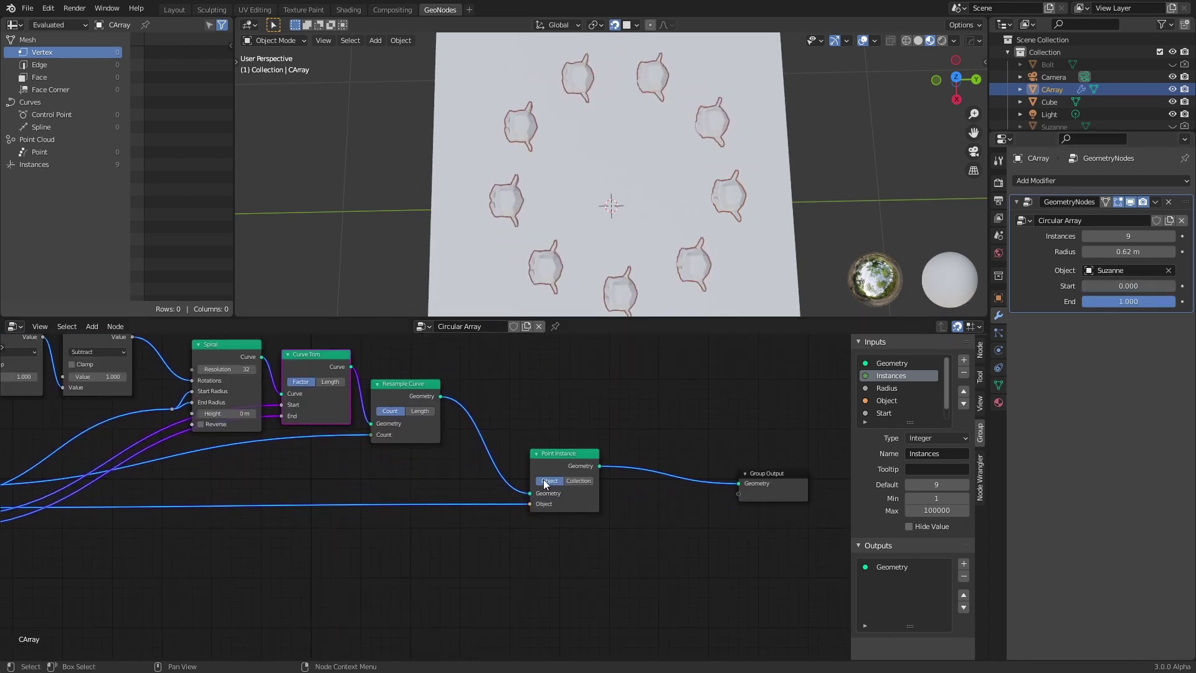
middle_click_drag(663, 263, 693, 192)
Add a Point Rotate node on the link between Resample Curve and Point Instance
scroll(550, 420, "down", 2)
middle_click_drag(551, 420, 489, 406)
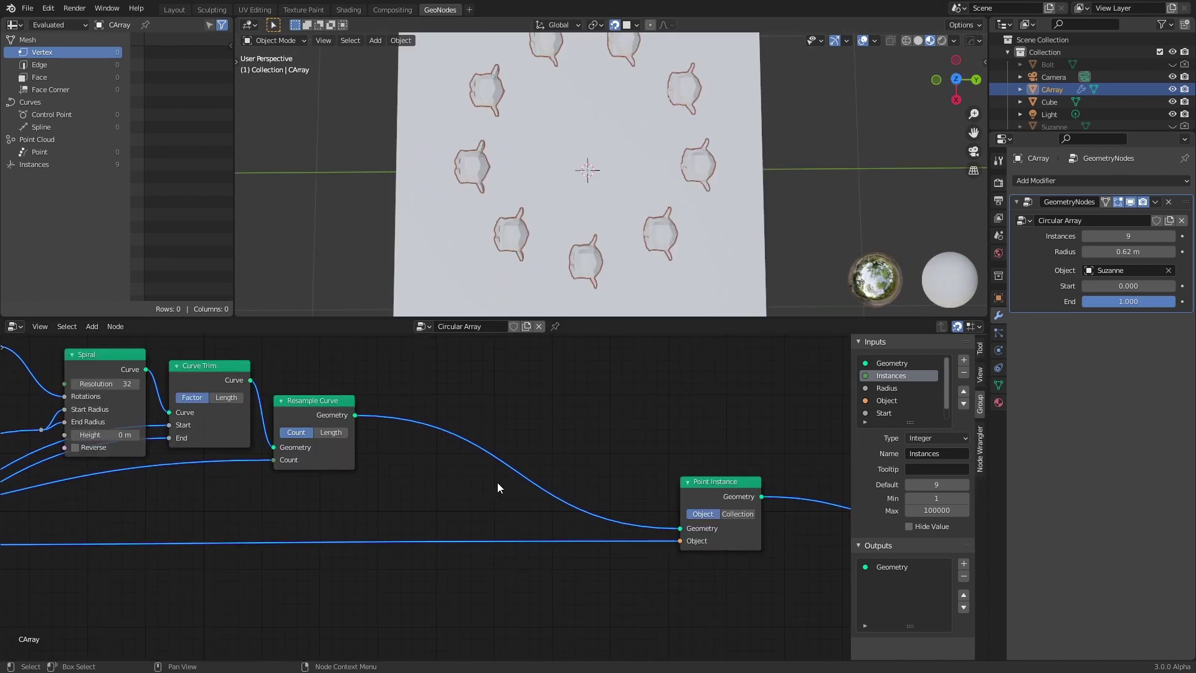
key("shift+a")
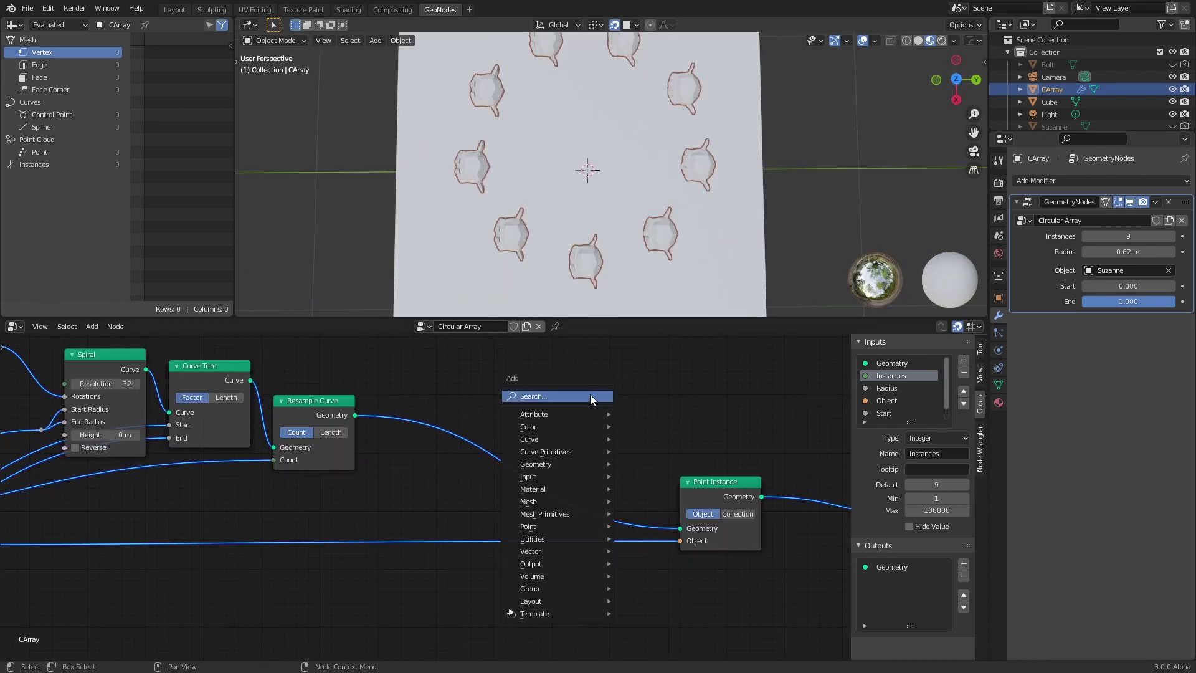
left_click(590, 395)
type("poi")
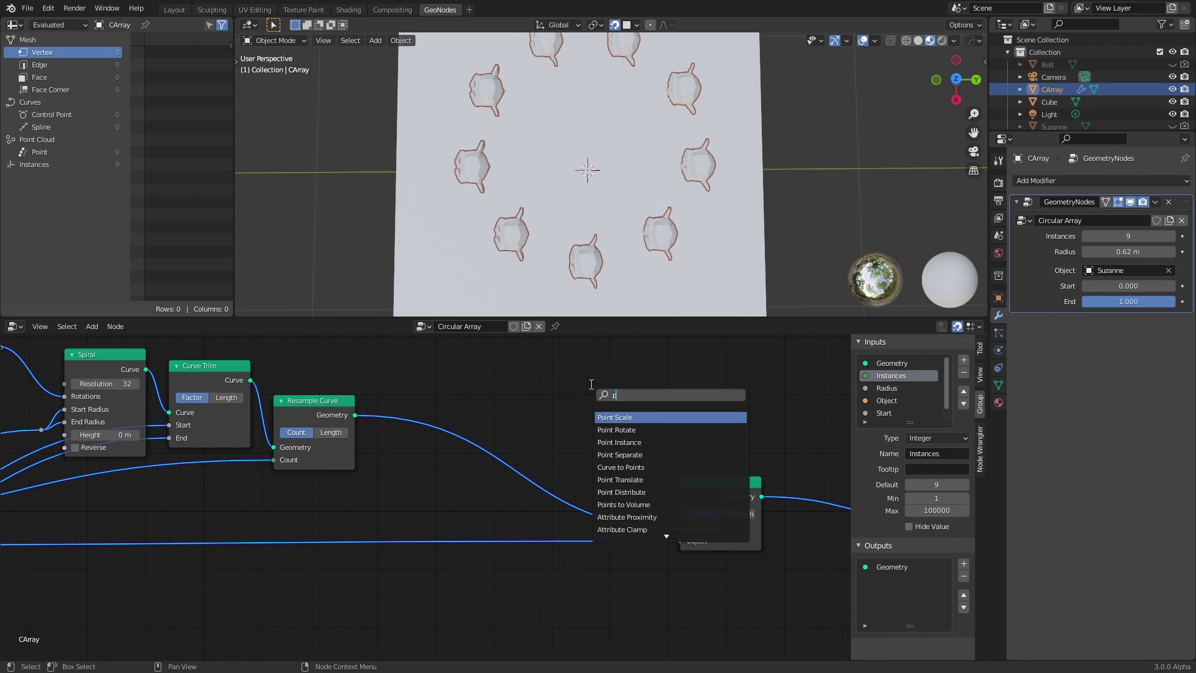
left_click(632, 429)
left_click(577, 410)
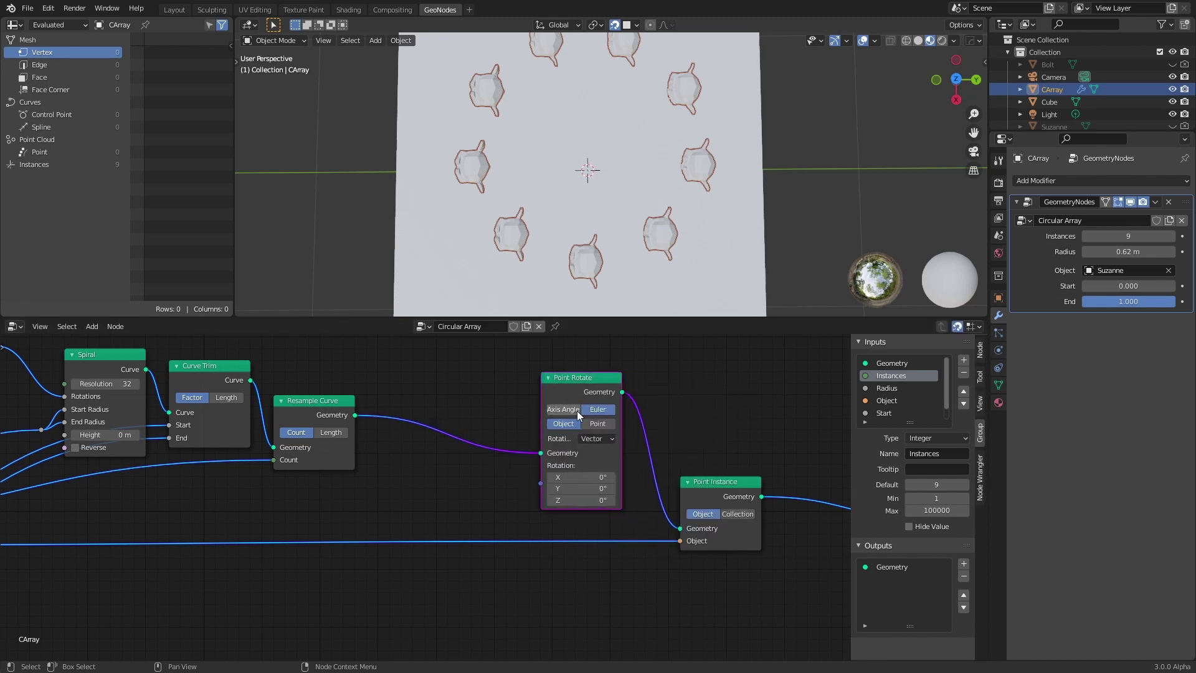
Add a Combine XYZ node below and connect its Vector output to Point Rotate's Rotation
middle_click_drag(539, 483, 626, 424)
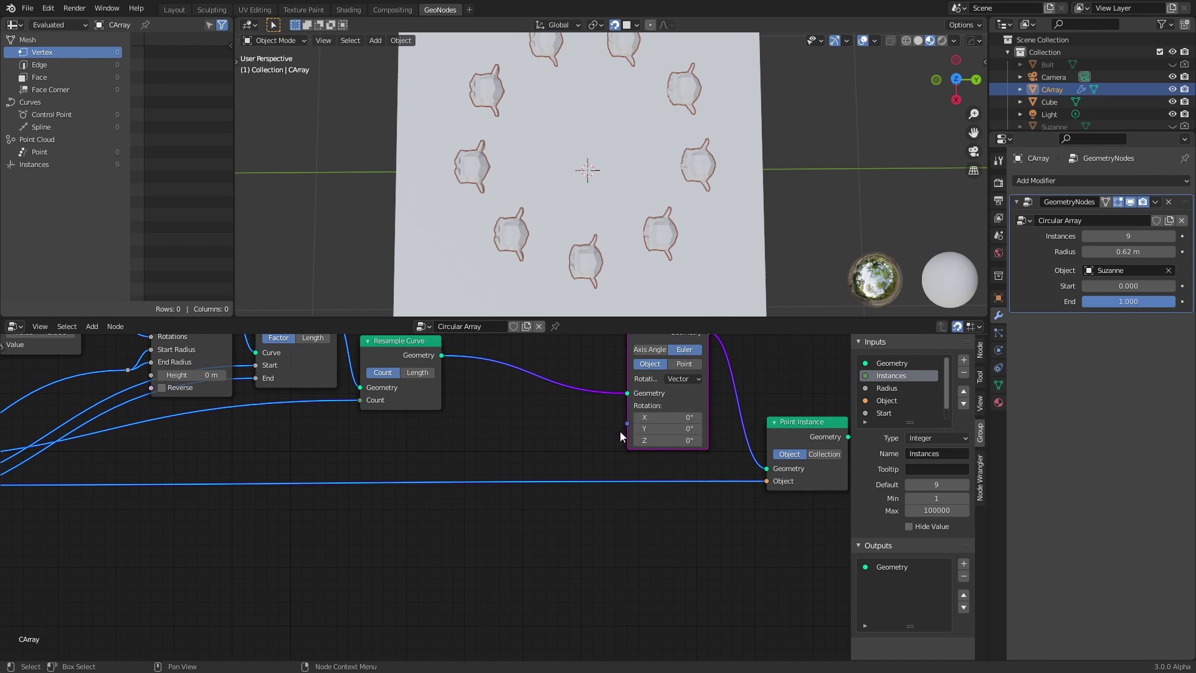
key("shift+a")
type("c")
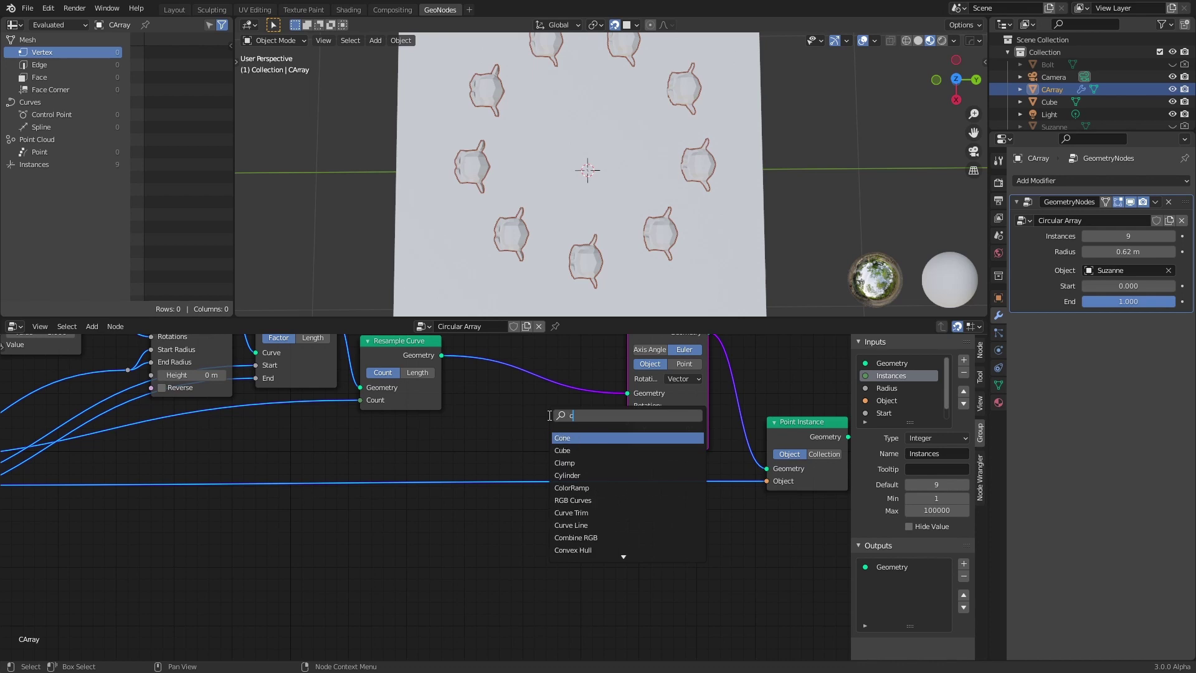
type("omb")
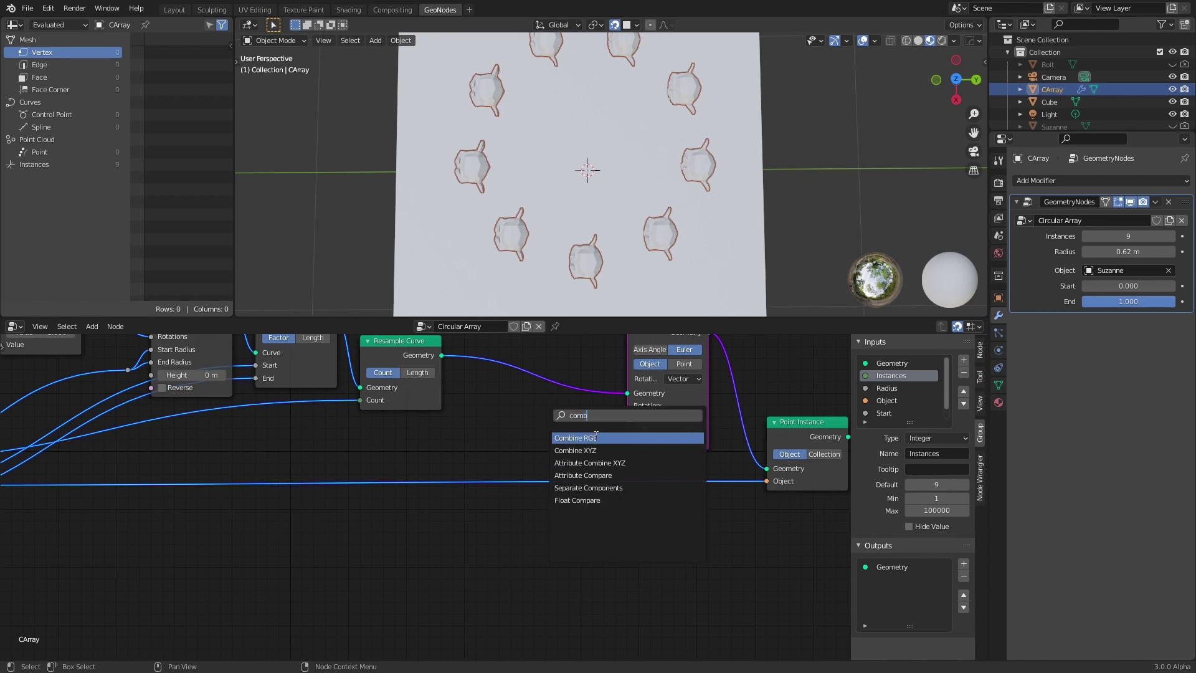
left_click(575, 450)
left_click(568, 522)
left_click_drag(569, 518, 626, 423)
Try out different Z values on the Combine XYZ node and inspect the rotation of the instances
left_click_drag(530, 557, 566, 557)
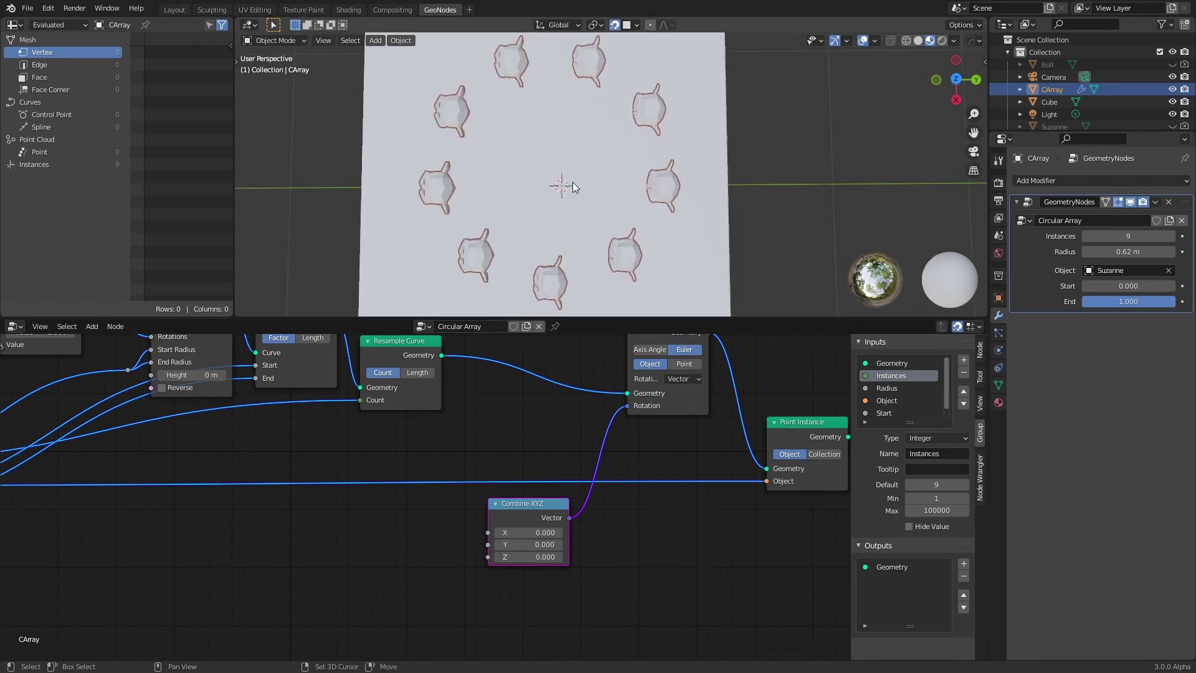
middle_click_drag(607, 214, 618, 141)
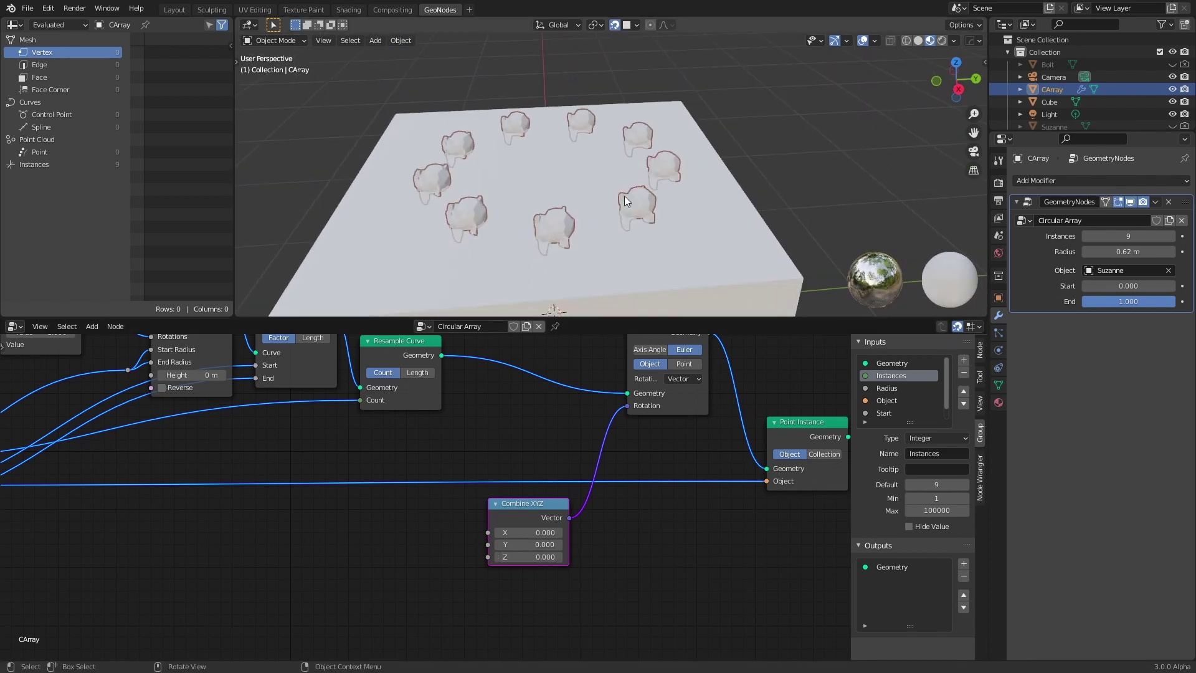
middle_click_drag(624, 195, 590, 233)
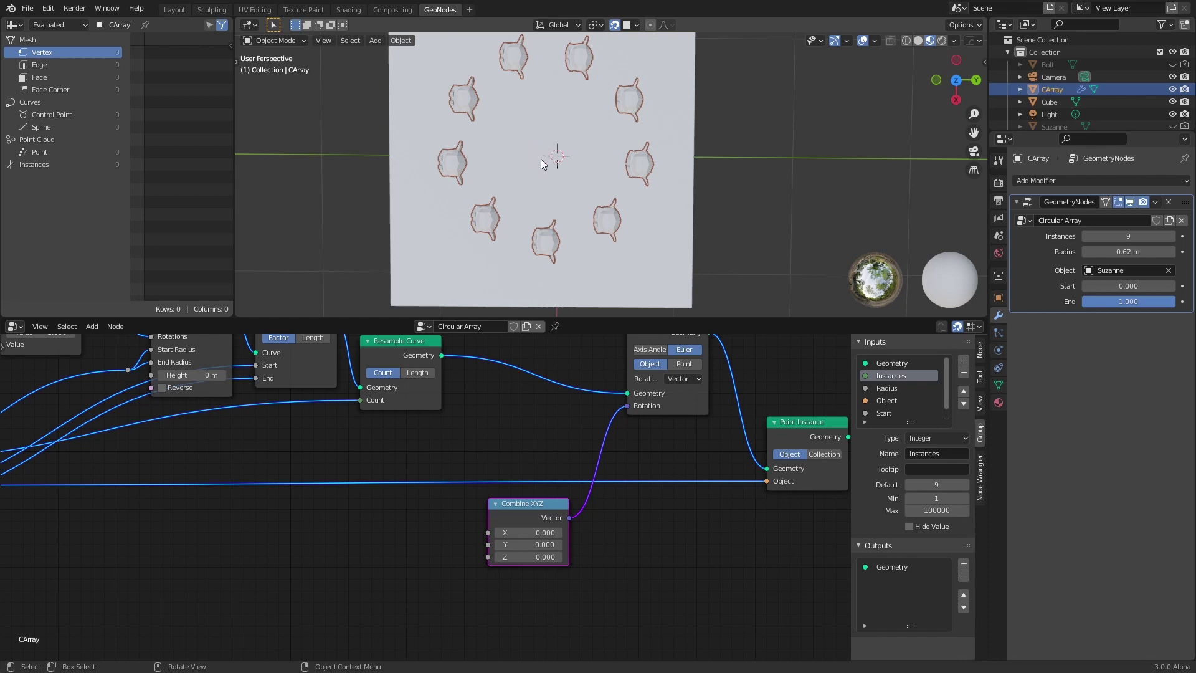
Add an Align Rotation to Vector node on the link between Resample Curve and Point Rotate
scroll(559, 383, "up", 1)
middle_click_drag(547, 395, 526, 442)
scroll(525, 442, "down", 1)
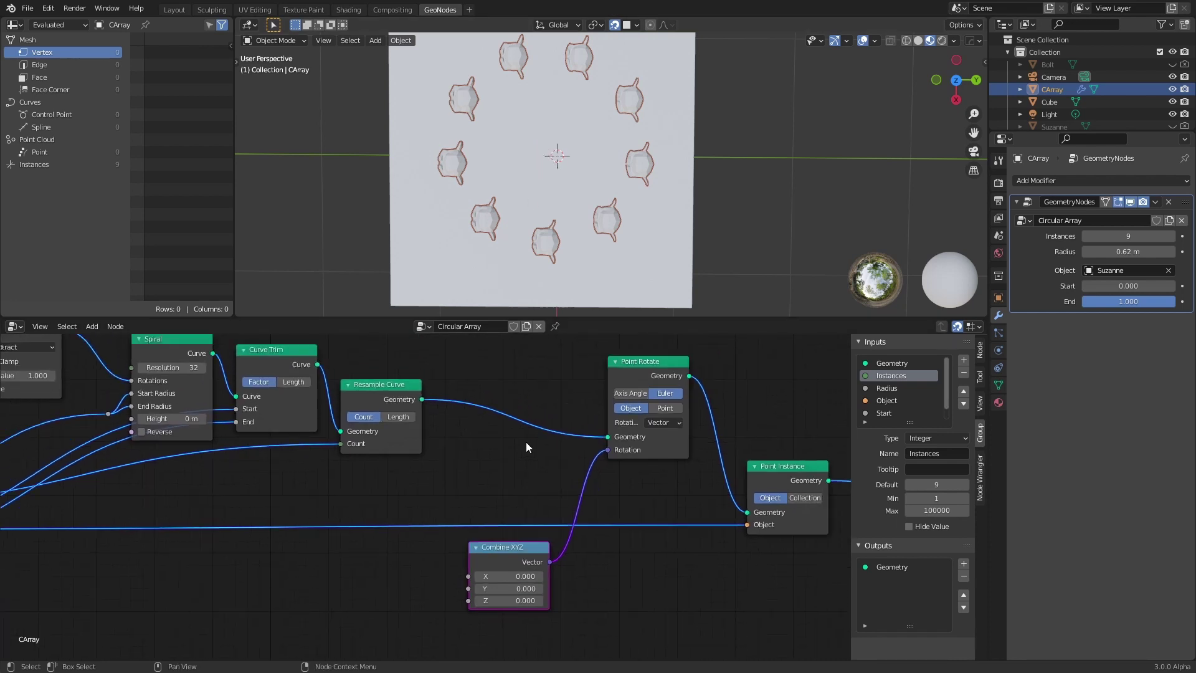
scroll(543, 425, "up", 3)
middle_click_drag(525, 375, 489, 437)
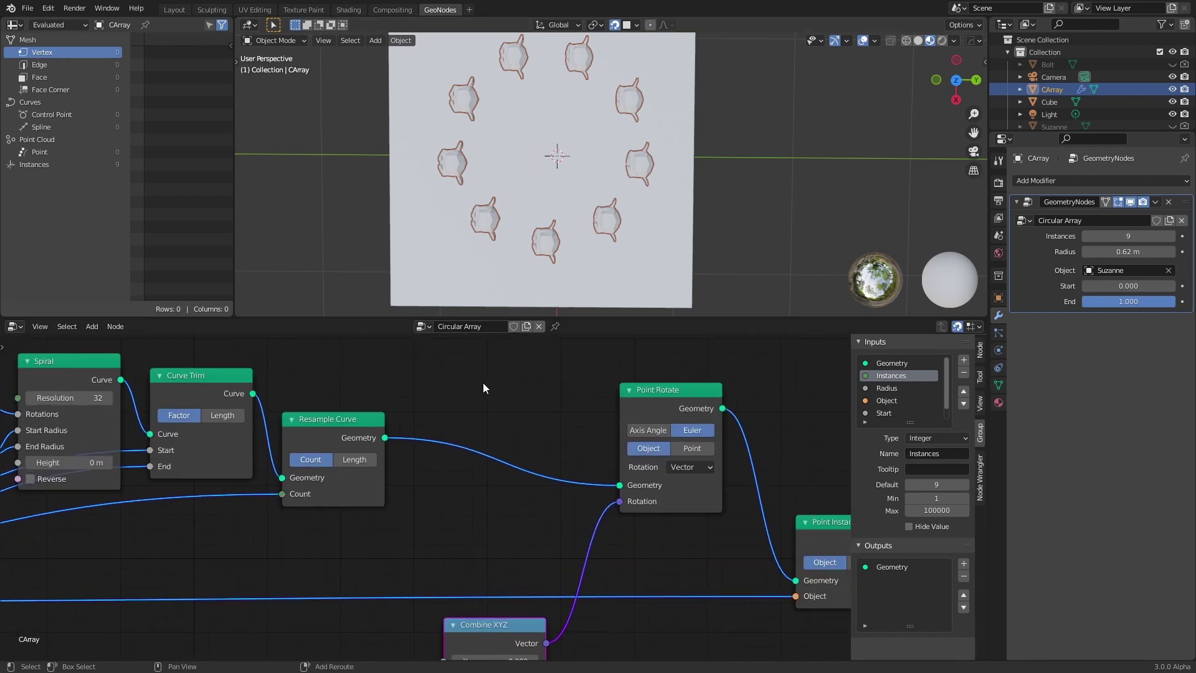
key("shift+a")
type("a")
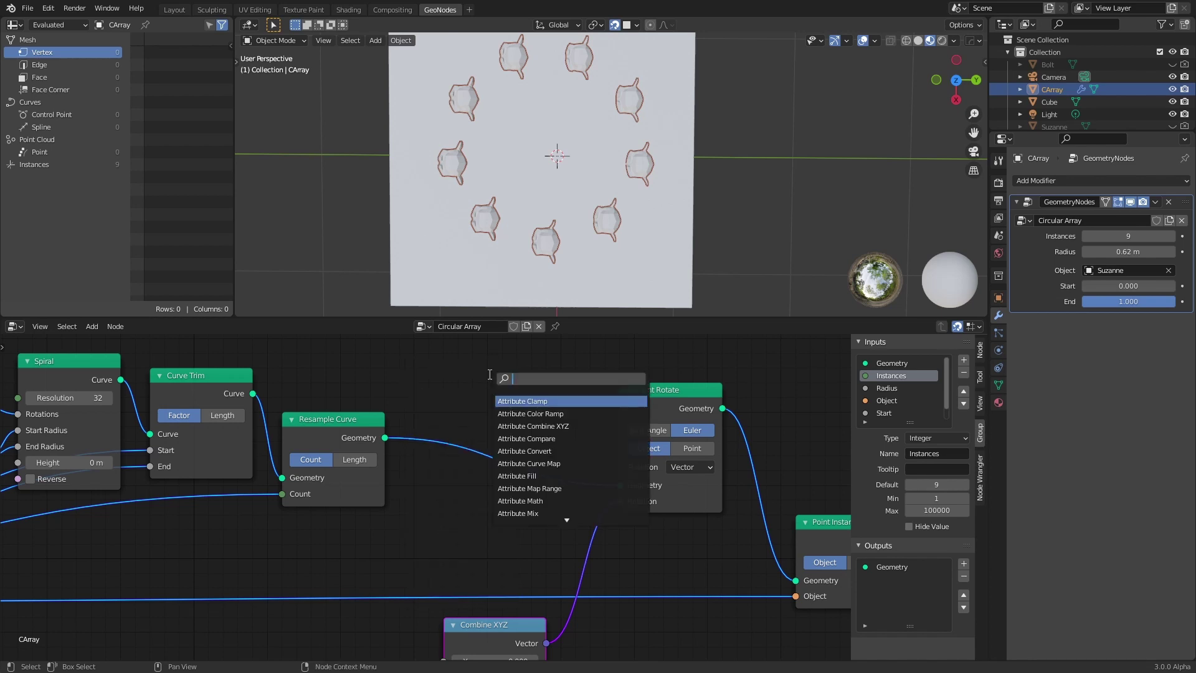
type("li")
key("Return")
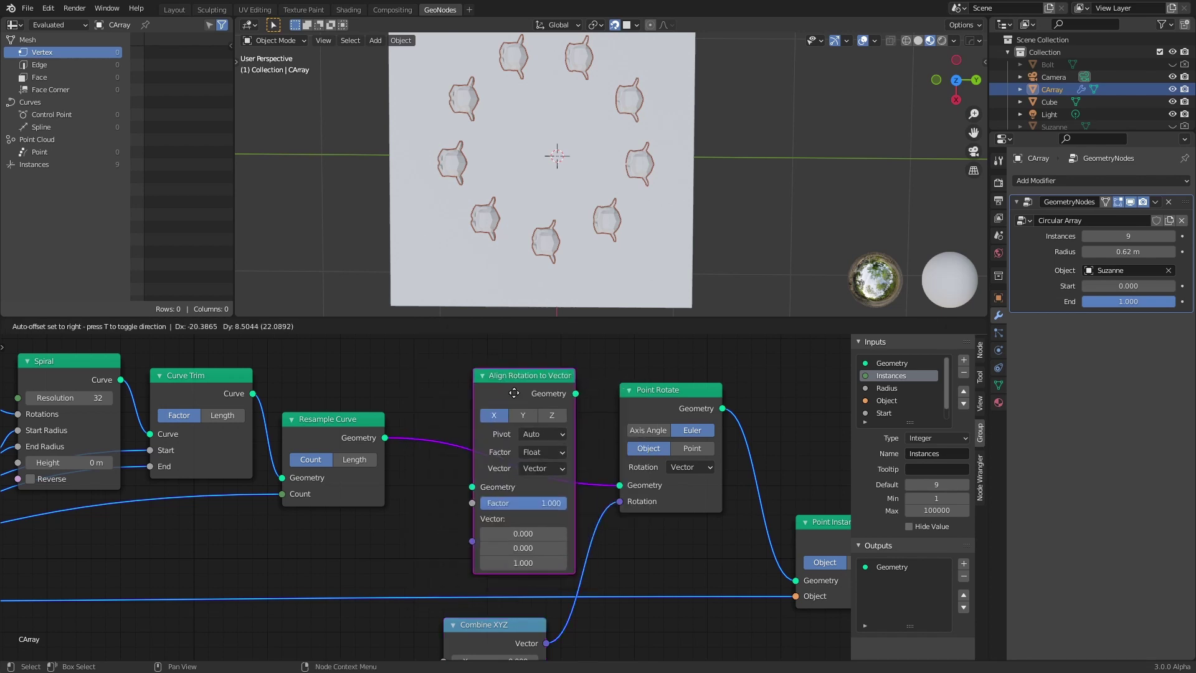
left_click(478, 375)
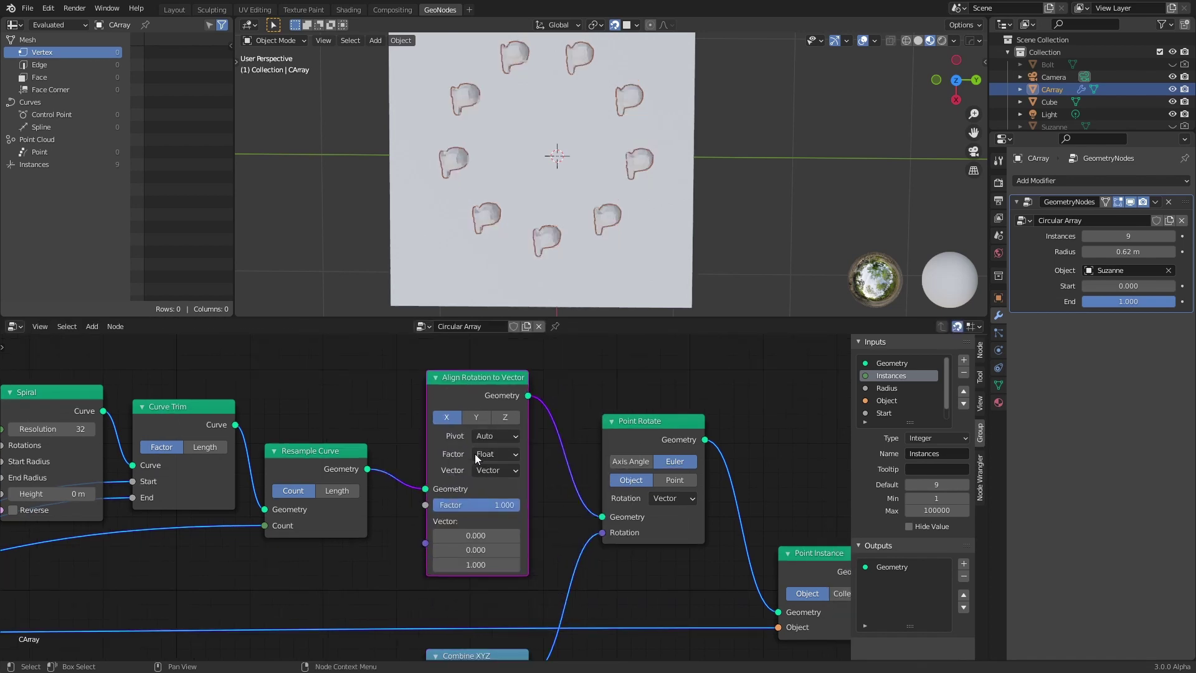
Switch Align Rotation to Vector's Vector input to Attribute and choose the position attribute
left_click(504, 469)
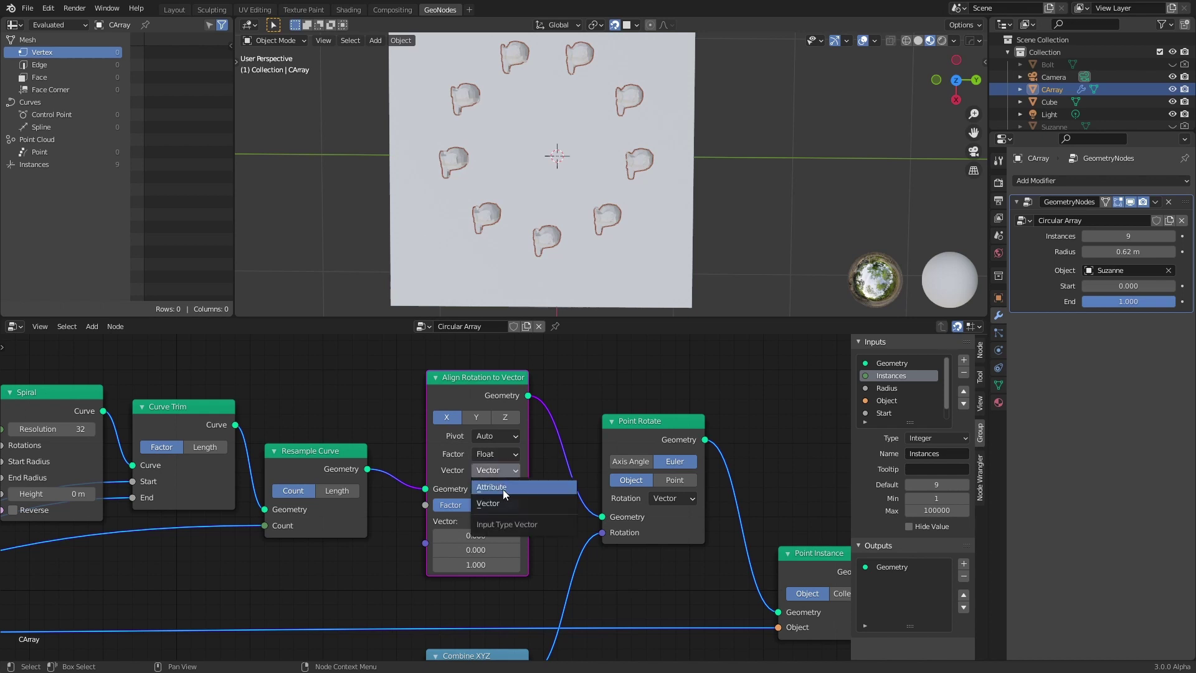
left_click(504, 491)
left_click(492, 519)
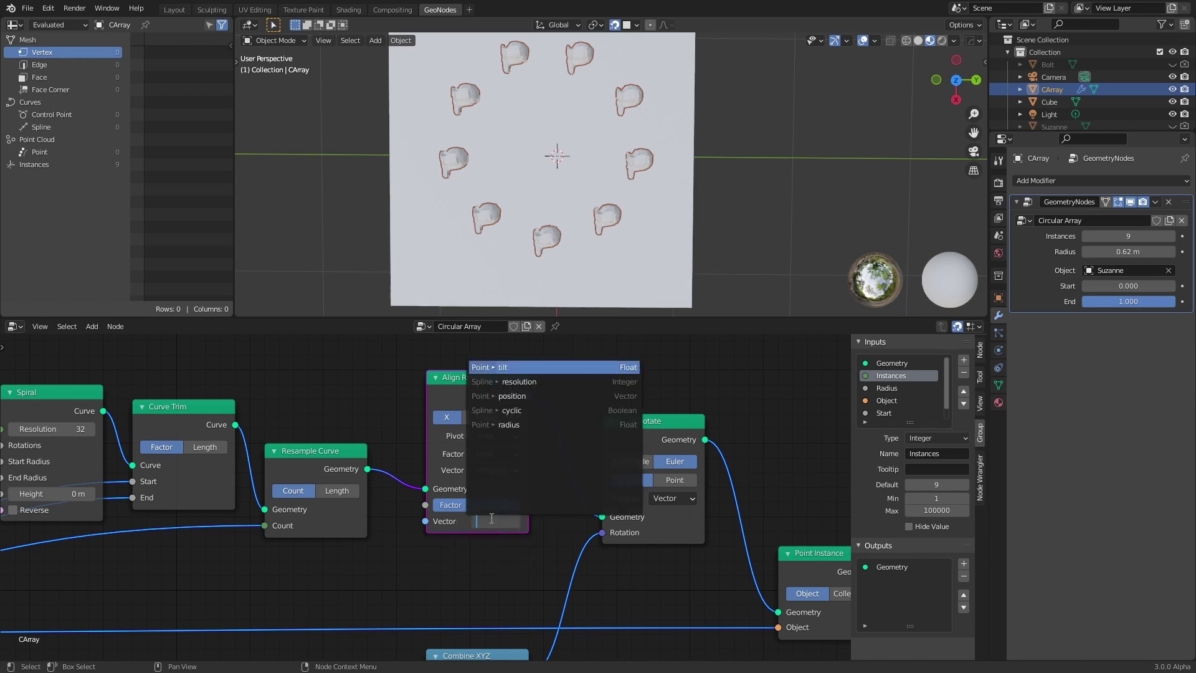
left_click(525, 396)
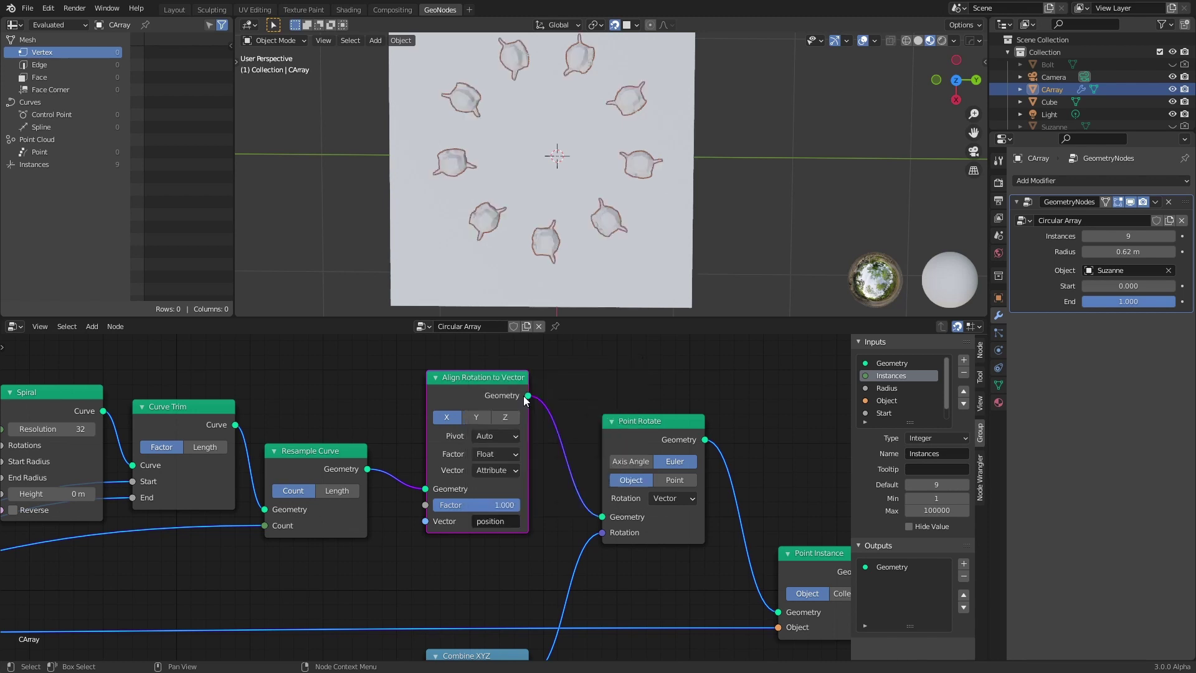
middle_click_drag(607, 251, 607, 146)
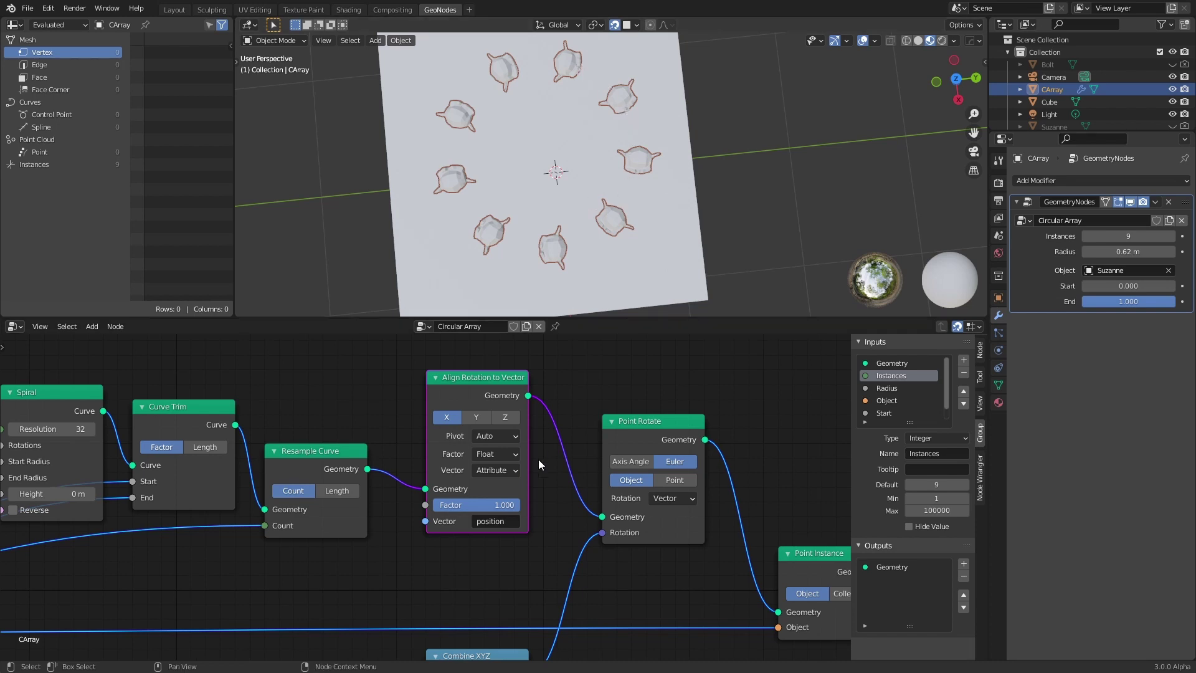
Try the Combine XYZ node's X rotation and set its Z value to 4.810
middle_click_drag(674, 563, 564, 531)
left_click_drag(452, 558, 430, 557)
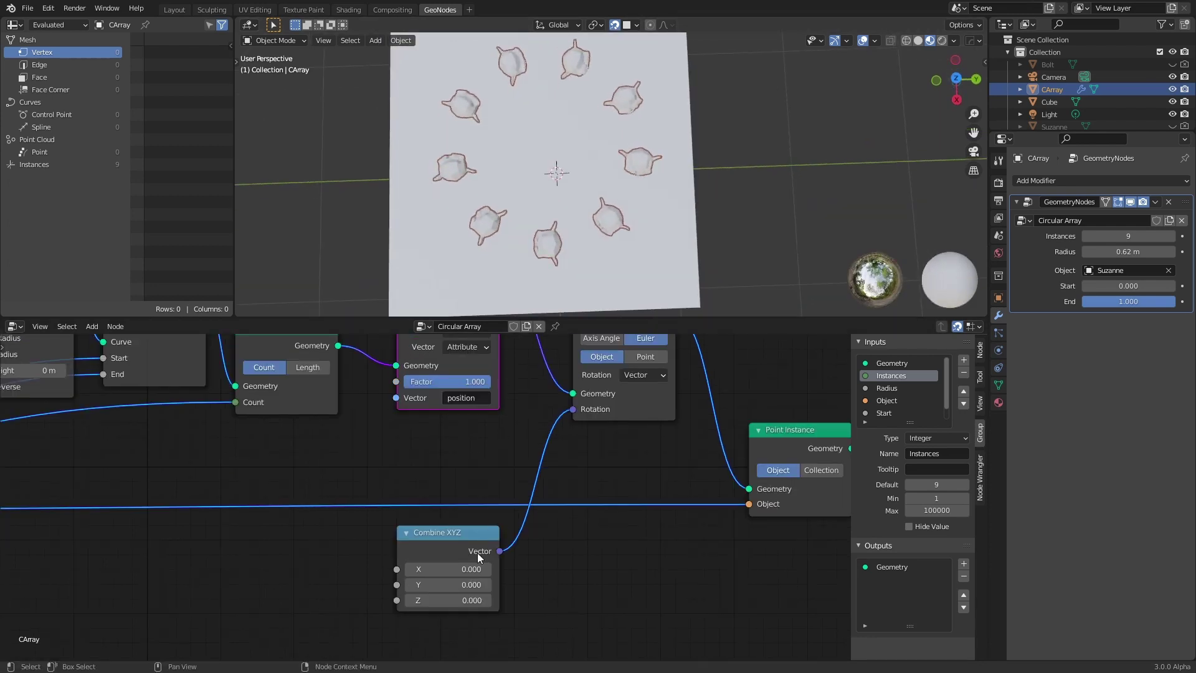
left_click_drag(442, 603, 591, 604)
Expose the Combine XYZ node's X, Y and Z values as group inputs
scroll(249, 554, "down", 5)
middle_click_drag(218, 548, 557, 474)
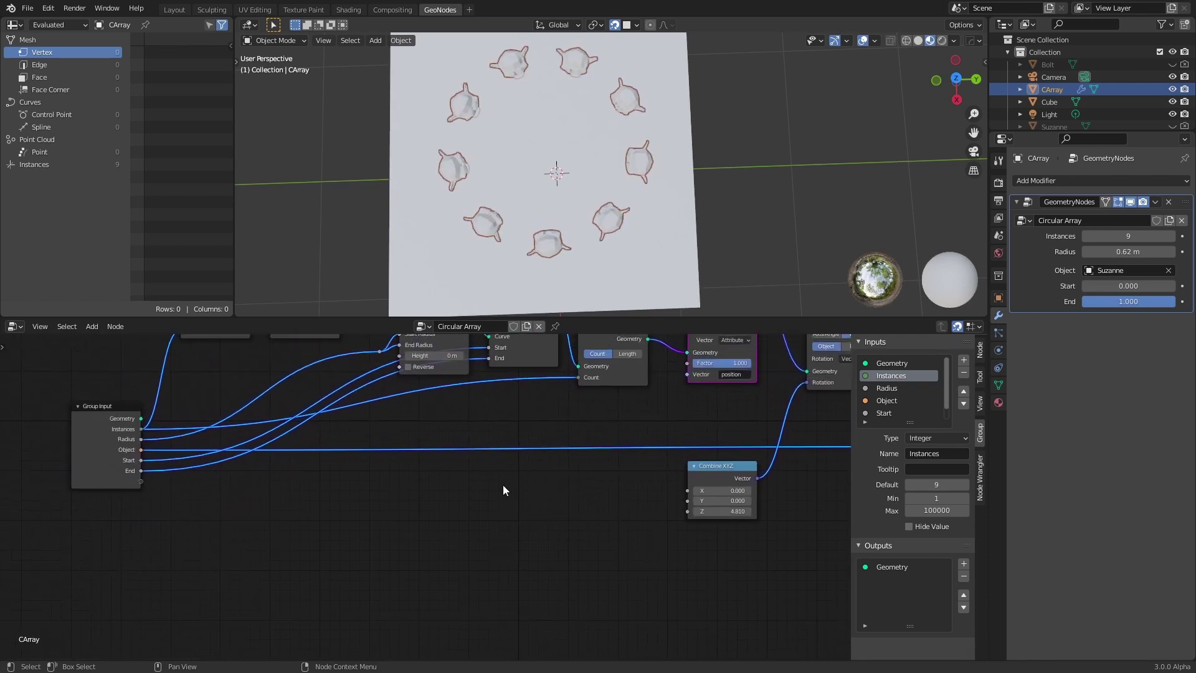
scroll(587, 502, "up", 3)
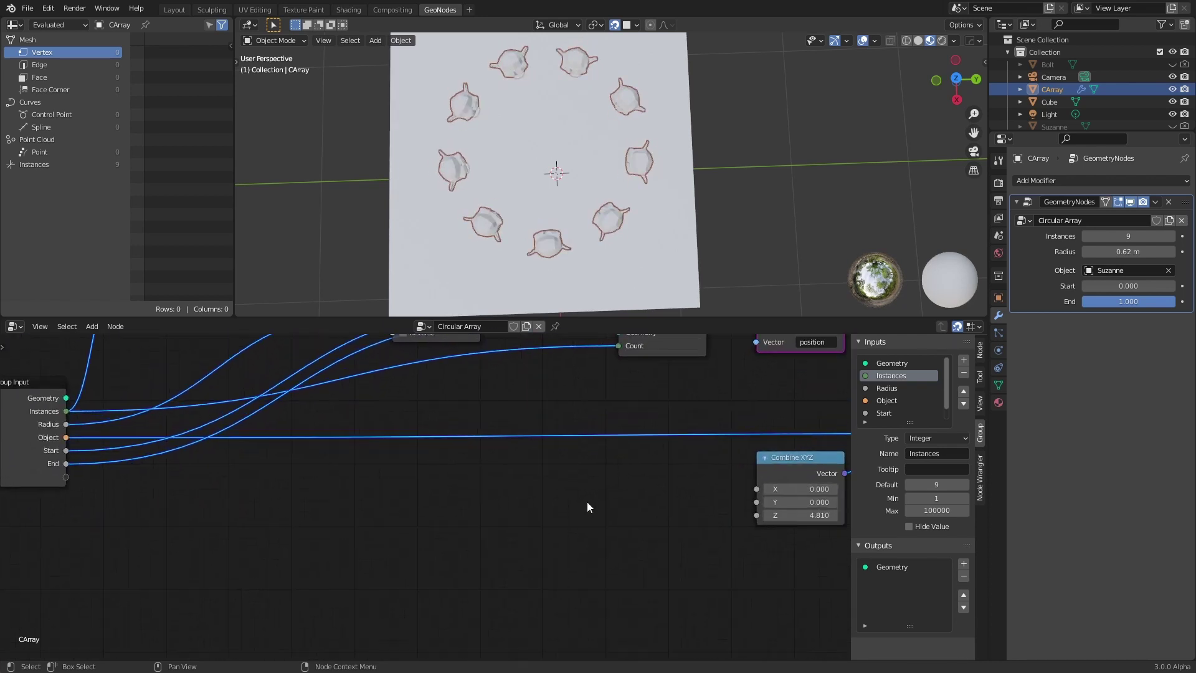
scroll(570, 498, "down", 3)
middle_click_drag(558, 496, 609, 495)
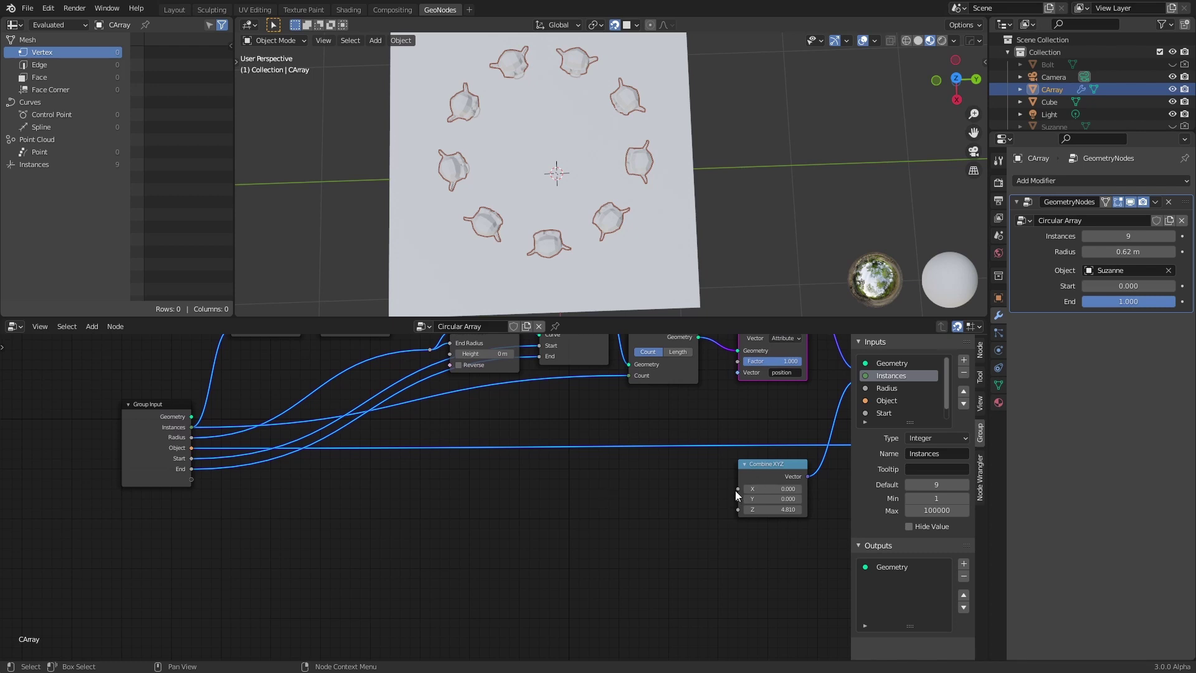
left_click_drag(738, 489, 191, 479)
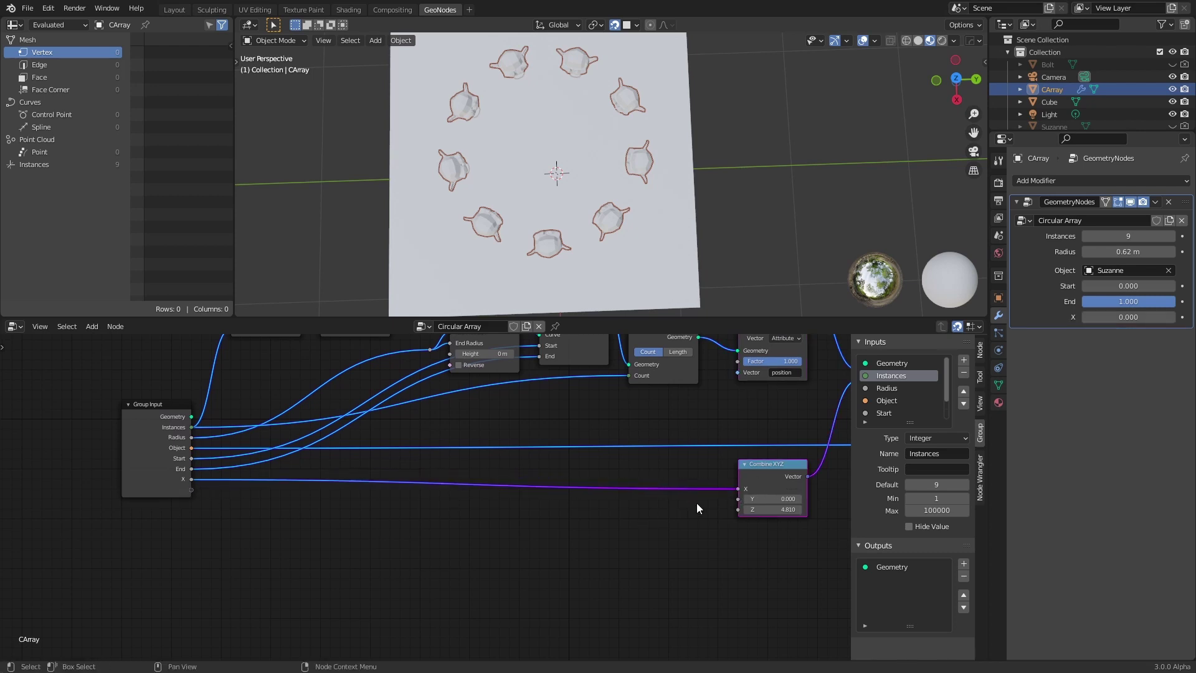
left_click_drag(738, 499, 190, 490)
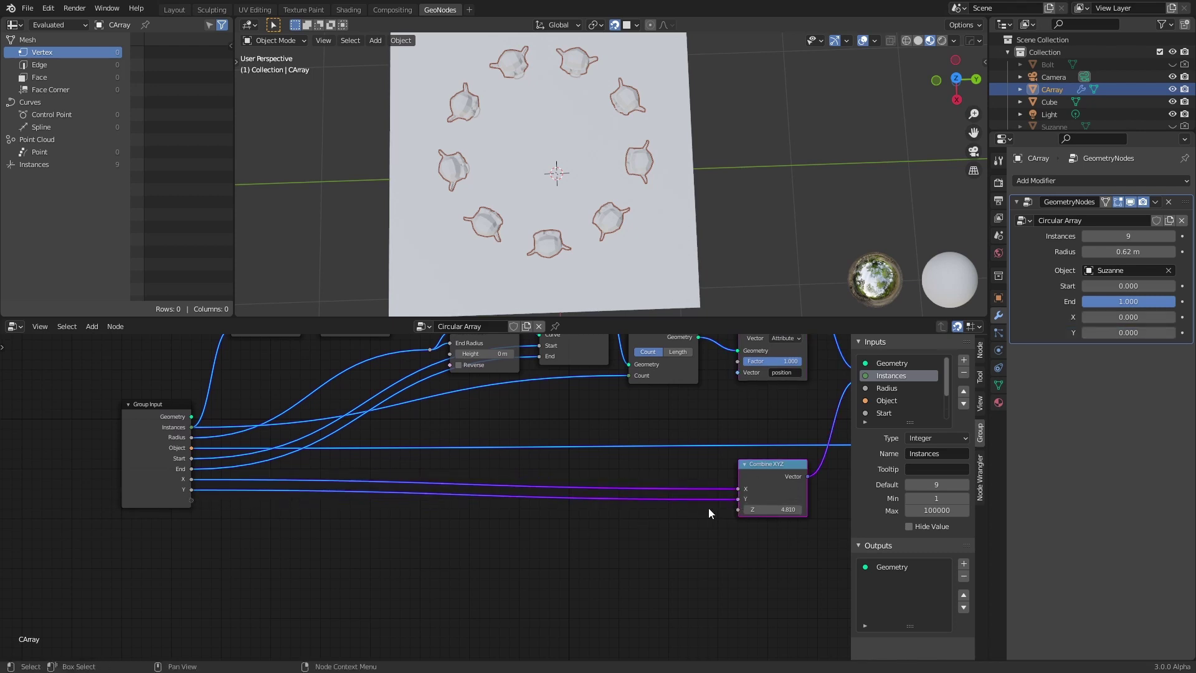
left_click_drag(737, 509, 191, 501)
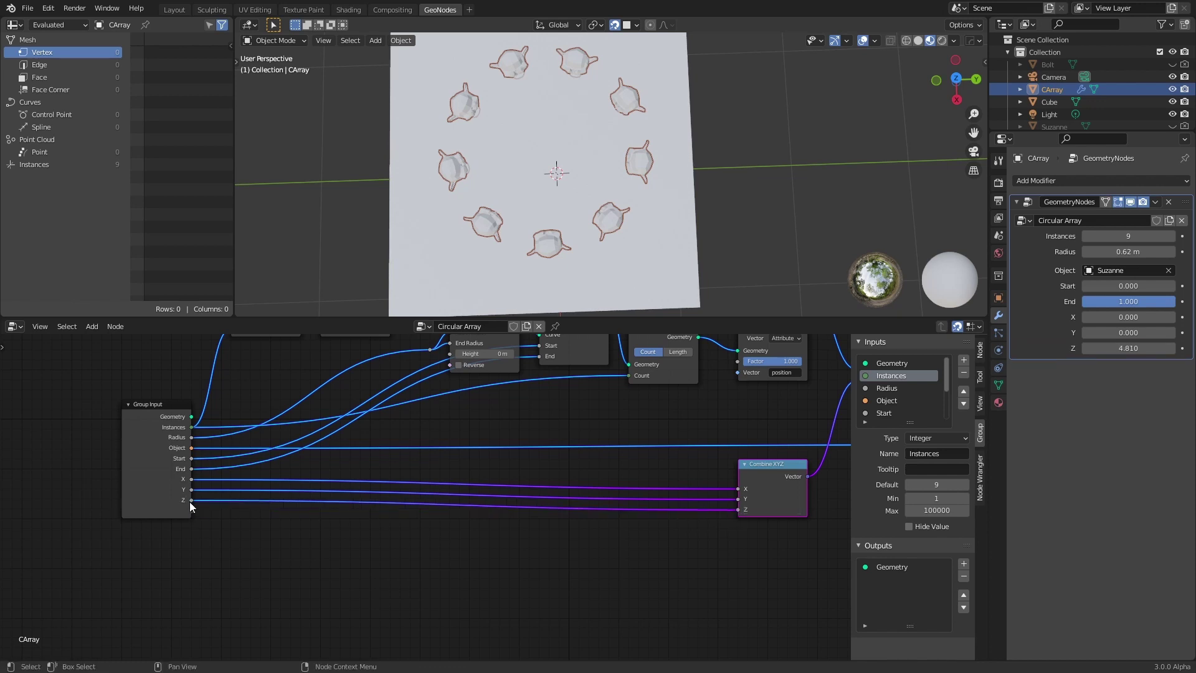
Set the modifier's Z rotation to 4.800 and inspect the instances from a lower angle
key("Home")
left_click_drag(1125, 348, 1123, 348)
middle_click_drag(698, 182, 697, 97)
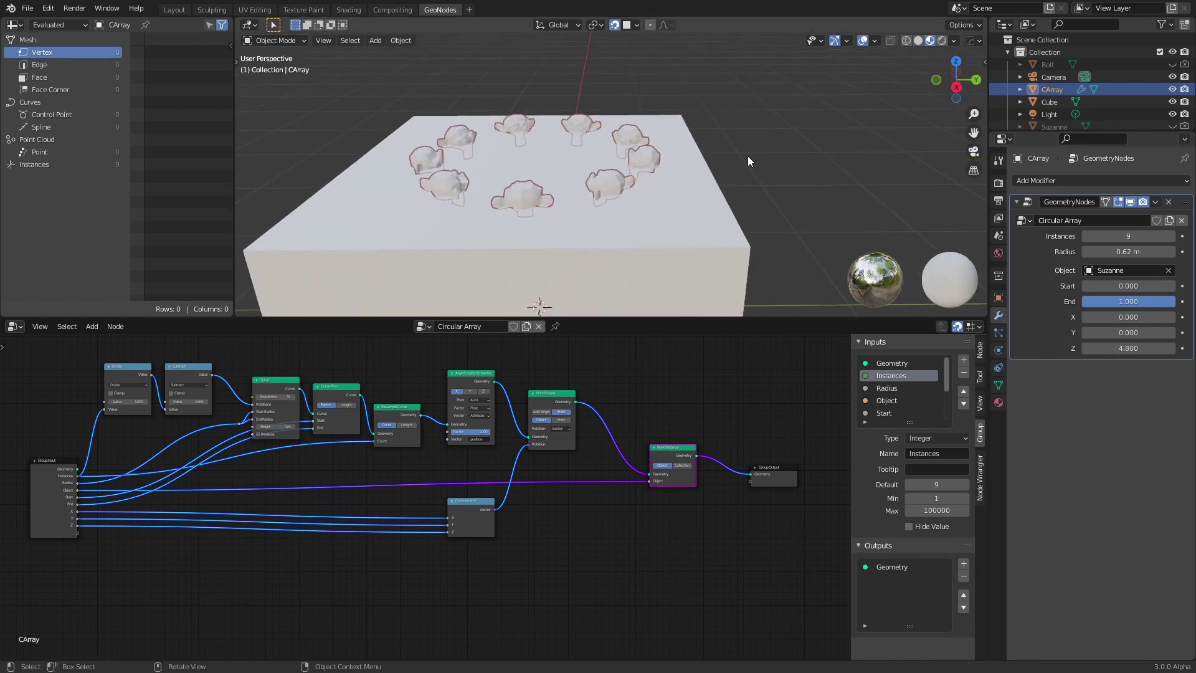
scroll(749, 155, "up", 2)
Try rotating the instances with the modifier's X value, up to 0.770, and reset X to its default
left_click_drag(1117, 318, 1160, 332)
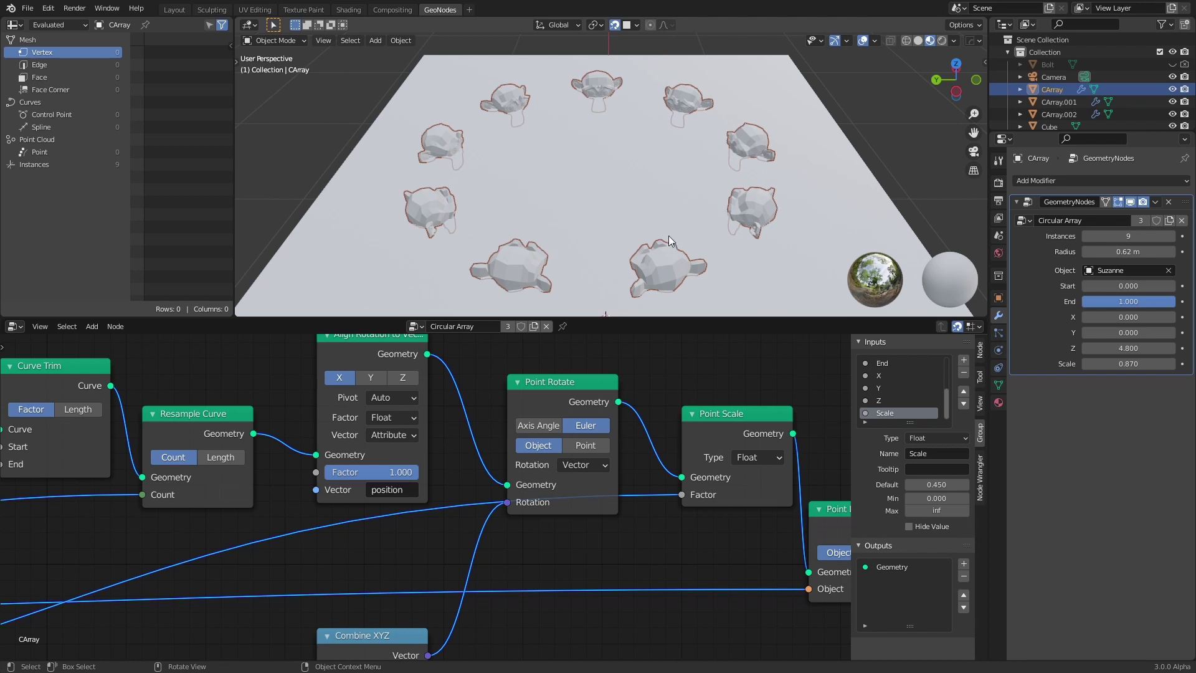
middle_click_drag(624, 210, 622, 203)
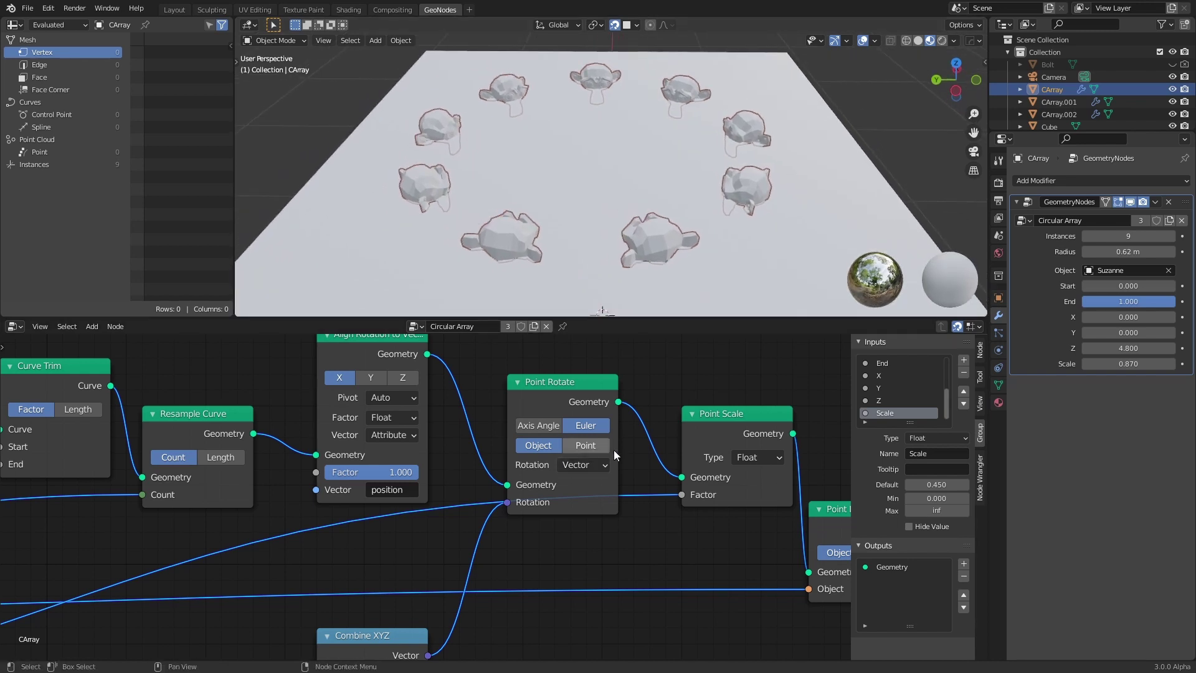
left_click_drag(1110, 319, 1149, 318)
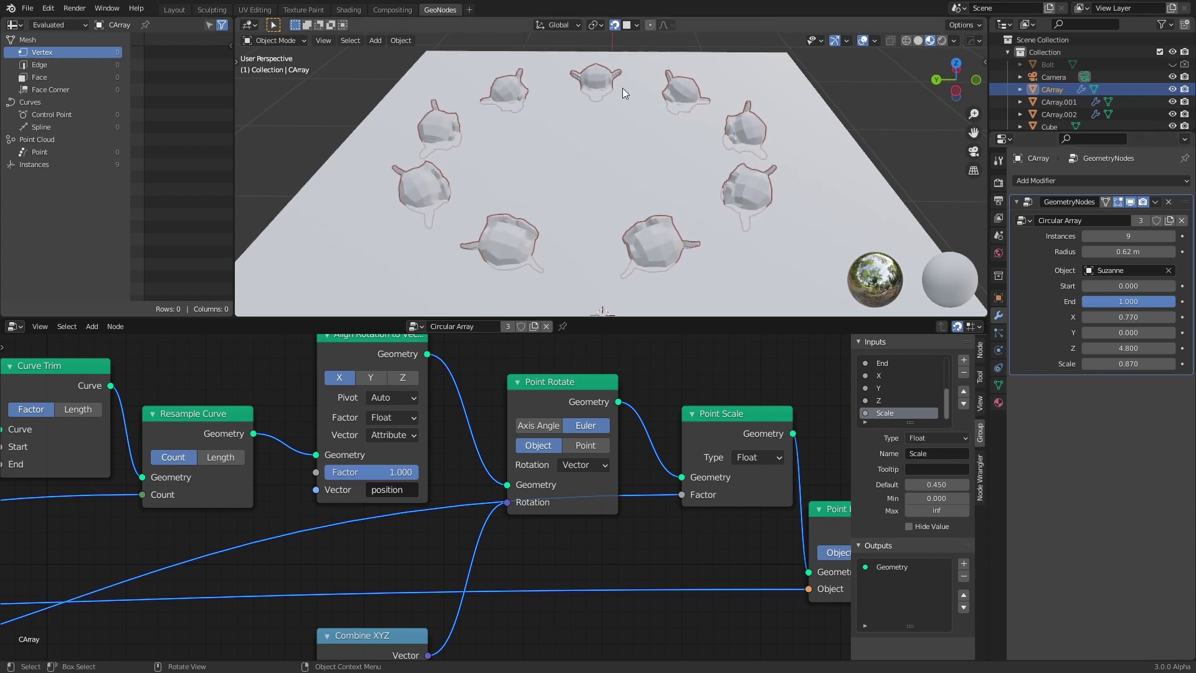
key("BackSpace")
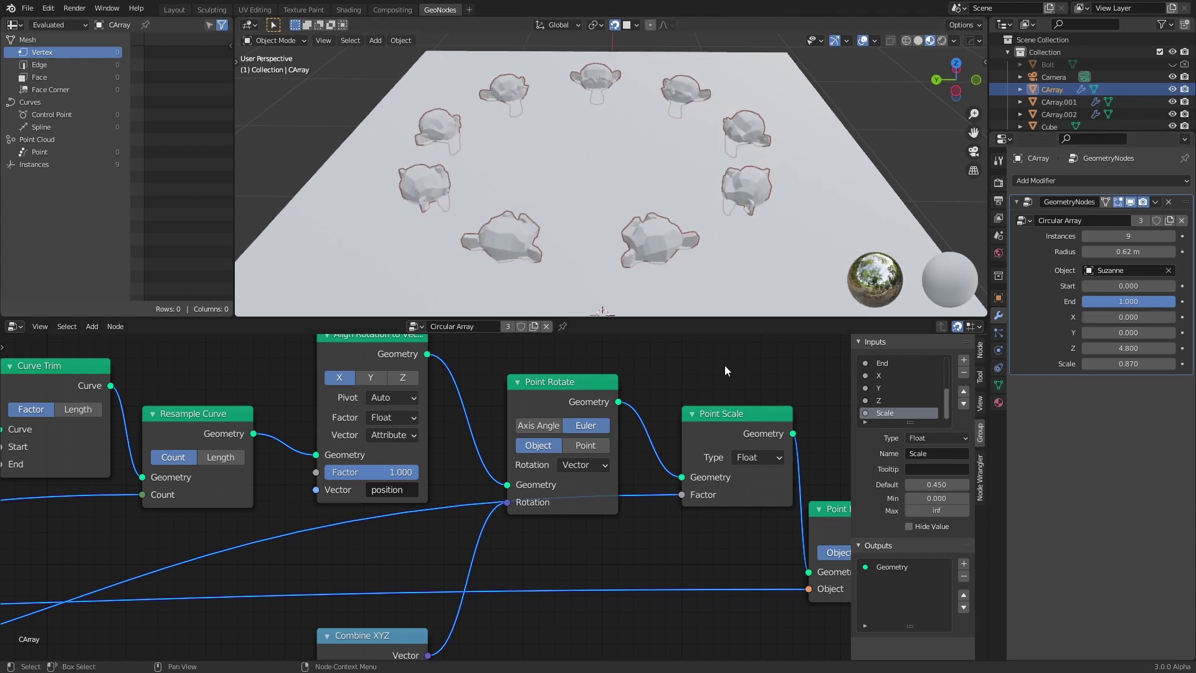
Set the modifier's X to 0.530, Y to 0.080 and Z to 4.890 with Point Rotate in Point space, and return it to Object space
left_click(592, 445)
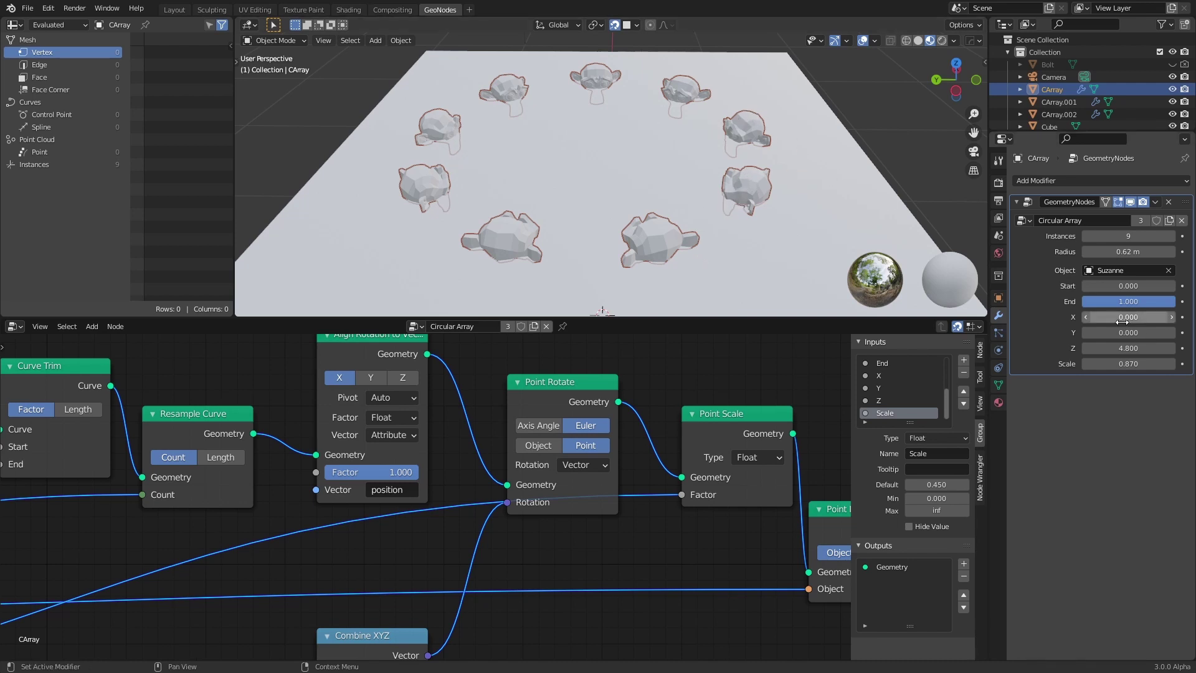
mouse_move(1121, 318)
left_mouse_down()
mouse_move(1131, 317)
mouse_move(1087, 318)
mouse_move(1128, 318)
left_mouse_up()
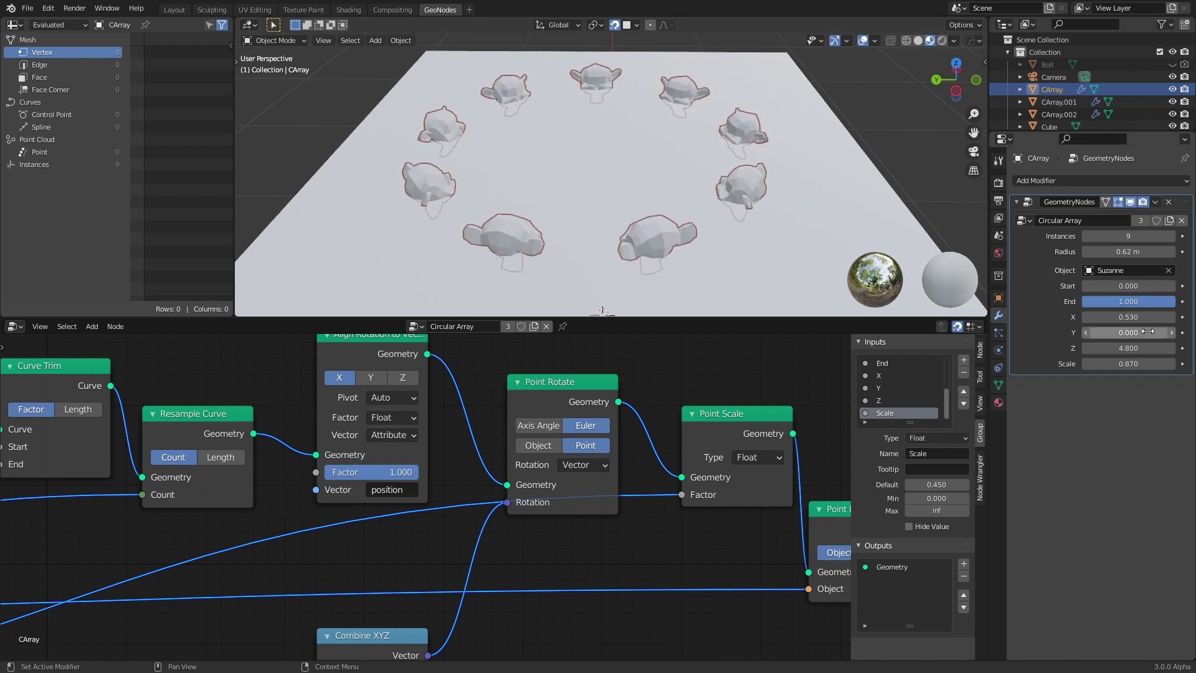
mouse_move(1127, 332)
left_mouse_down()
mouse_move(1082, 332)
mouse_move(1116, 332)
mouse_move(1129, 348)
left_mouse_up()
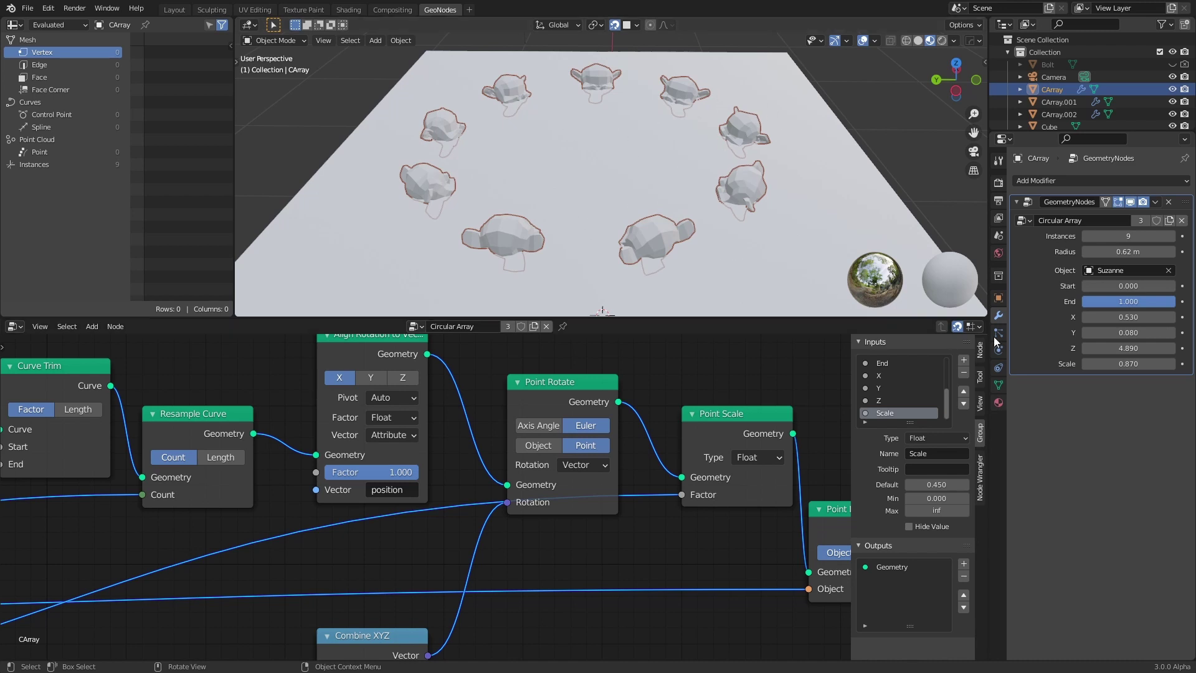
left_click(550, 447)
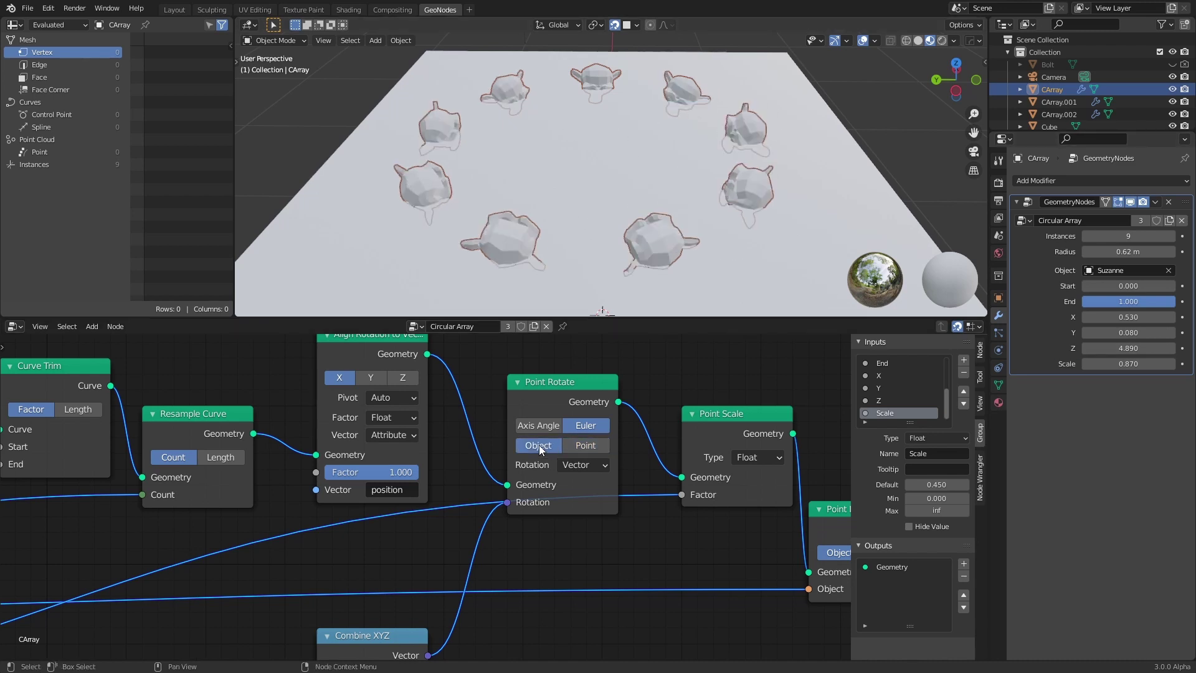
Switch the Point Rotate node to Point space and try another Y rotation in the modifier
left_click(570, 446)
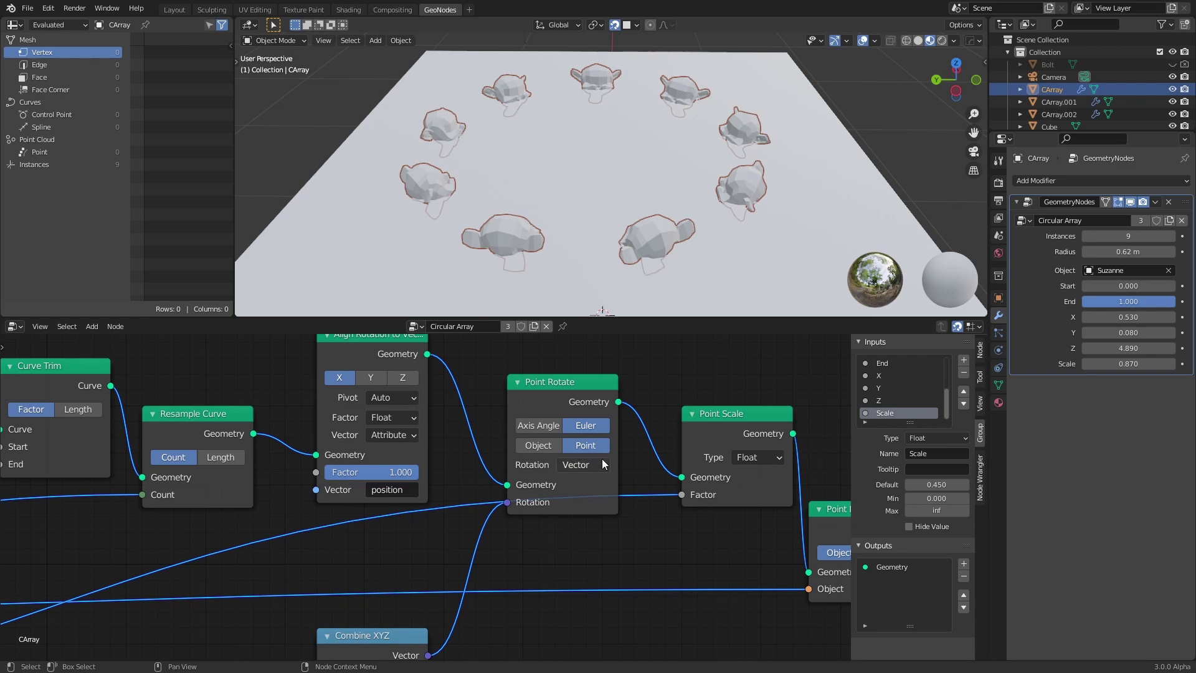
left_click_drag(1118, 331, 1140, 331)
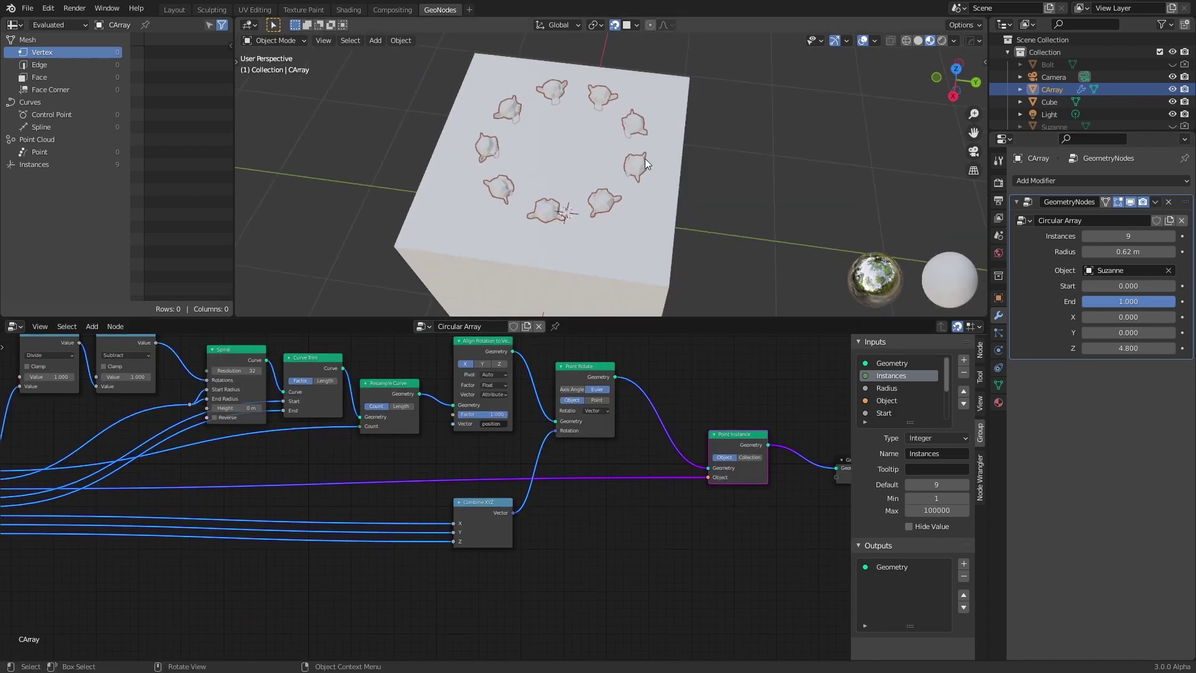
Make room beside the Point Instance node and insert a Point Scale node between Point Rotate and Point Instance
mouse_move(645, 159)
middle_mouse_down()
mouse_move(701, 120)
mouse_move(633, 168)
middle_mouse_up()
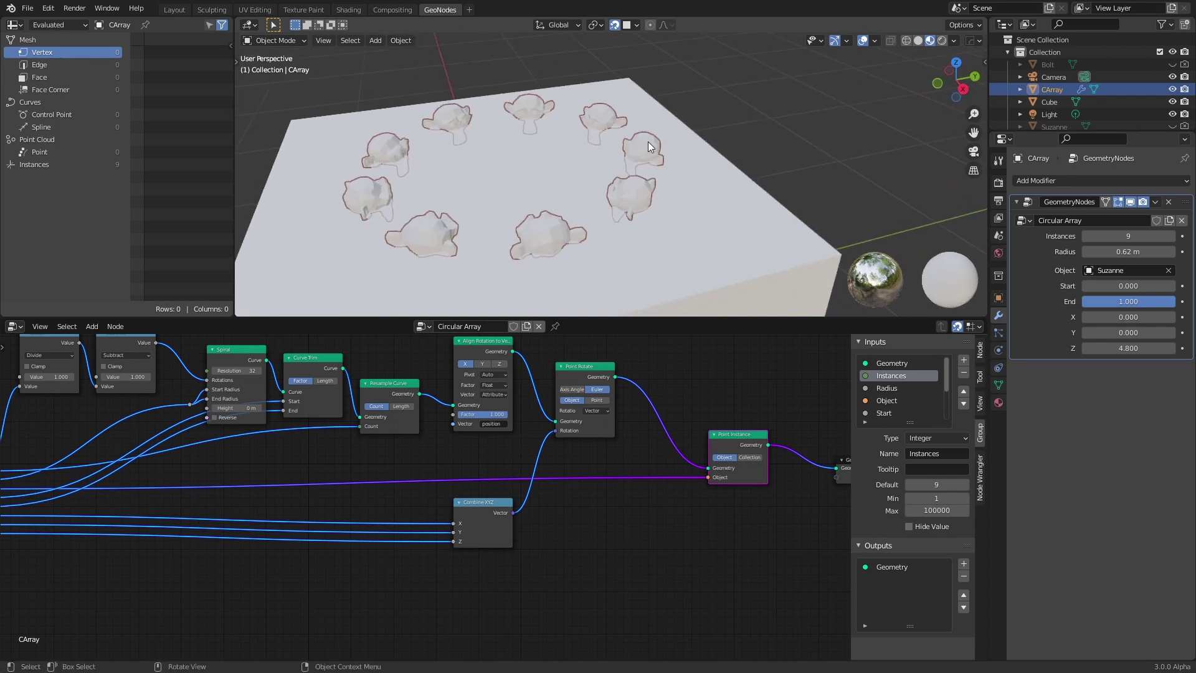
middle_click_drag(683, 403, 488, 401)
left_click_drag(527, 441, 560, 444)
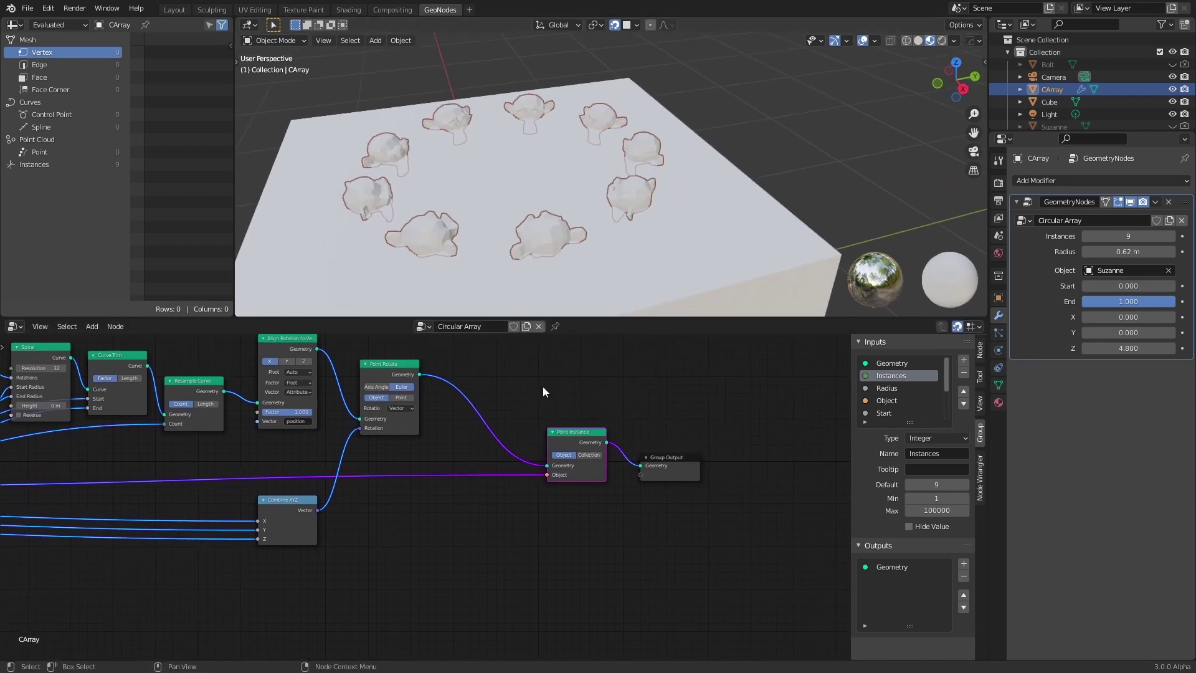
left_click(495, 414)
key("shift+a")
left_click(523, 357)
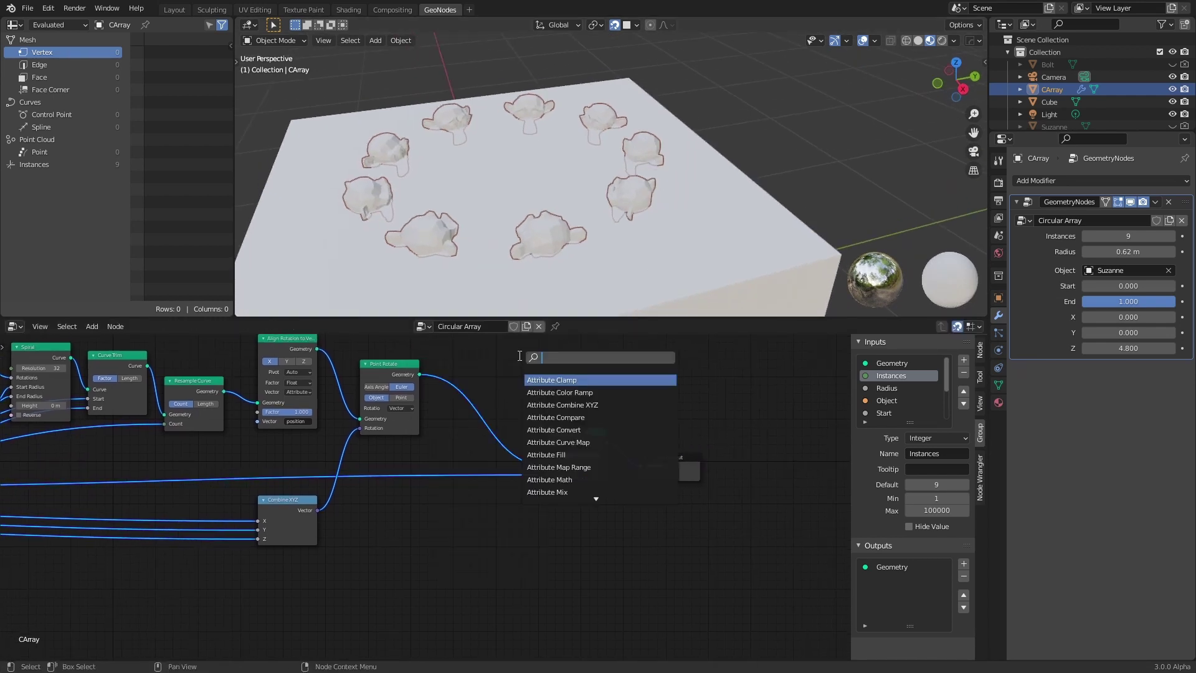
type("point")
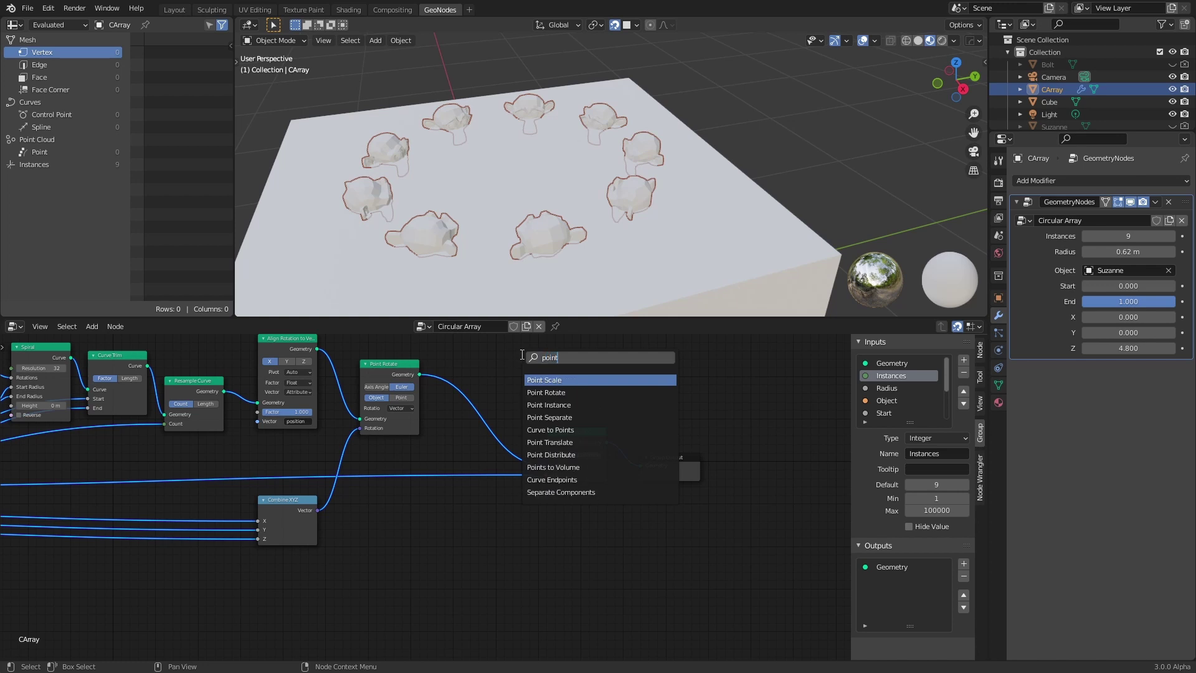
left_click(556, 385)
left_click(452, 393)
Change the Point Scale node's type to Float and set its factor to 0.450
scroll(449, 439, "up", 1)
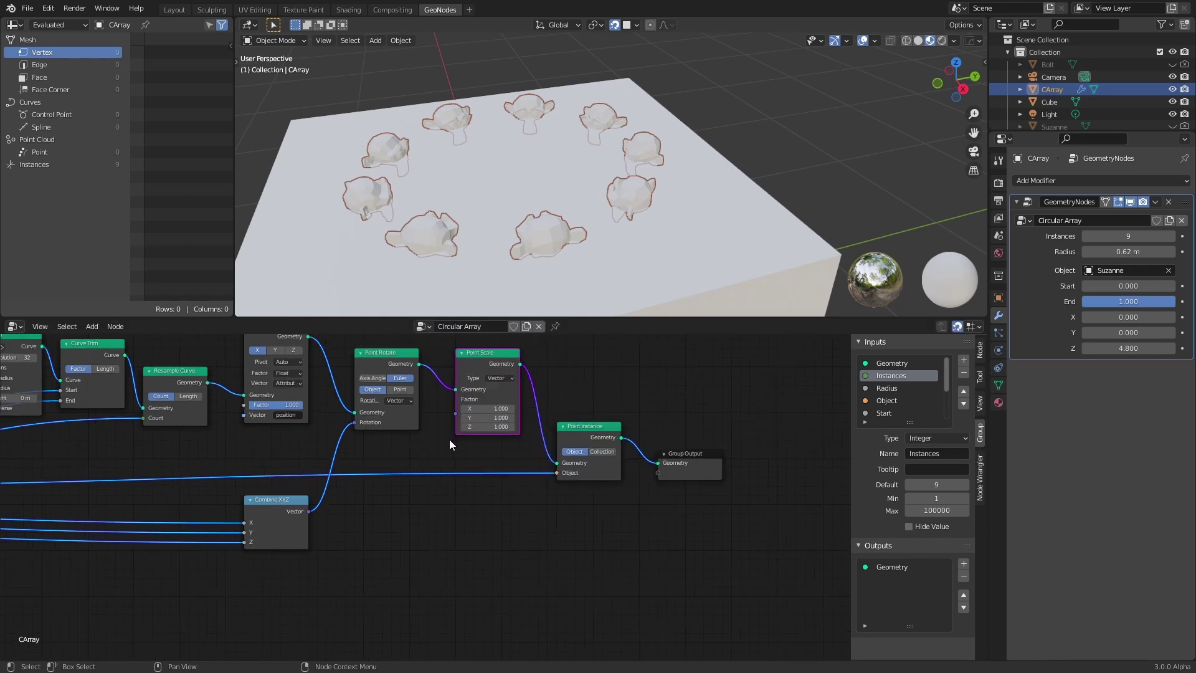
scroll(444, 444, "up", 1)
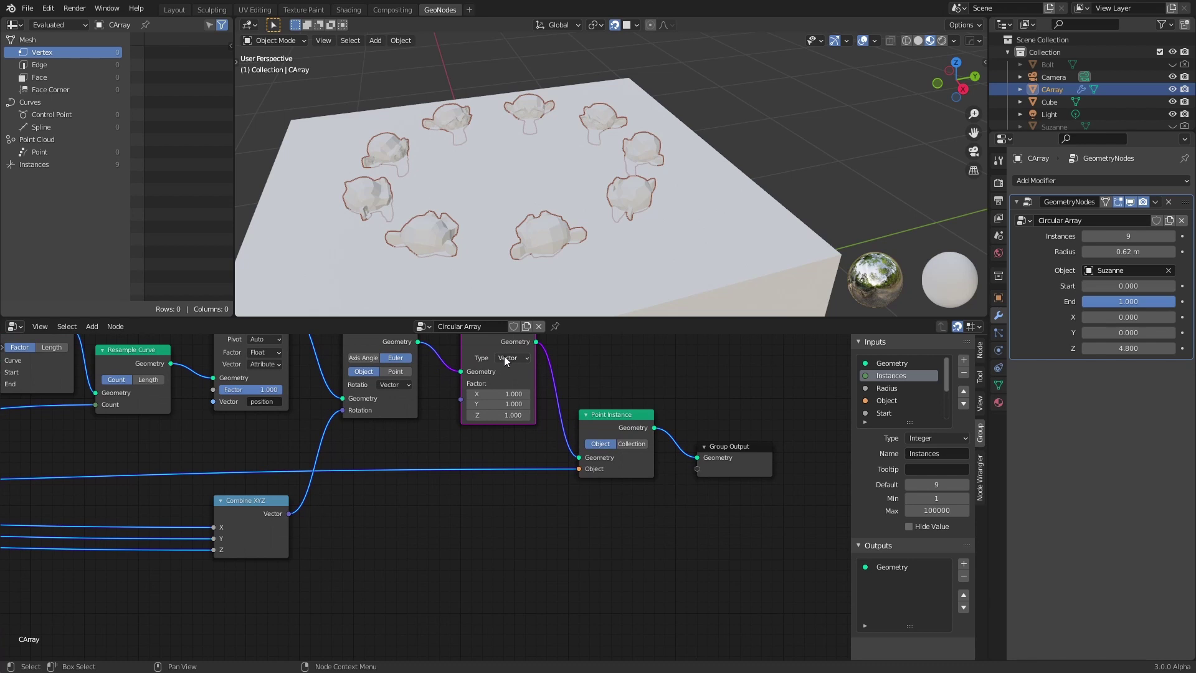
scroll(538, 415, "up", 1)
left_click(532, 391)
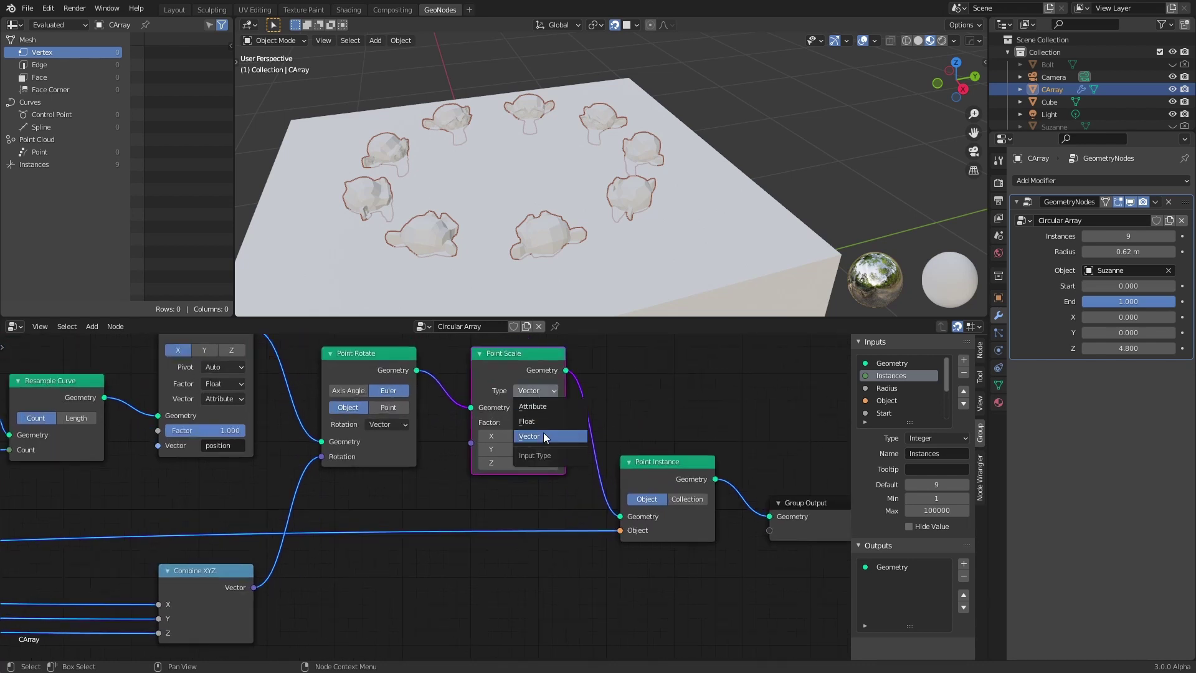
left_click(540, 421)
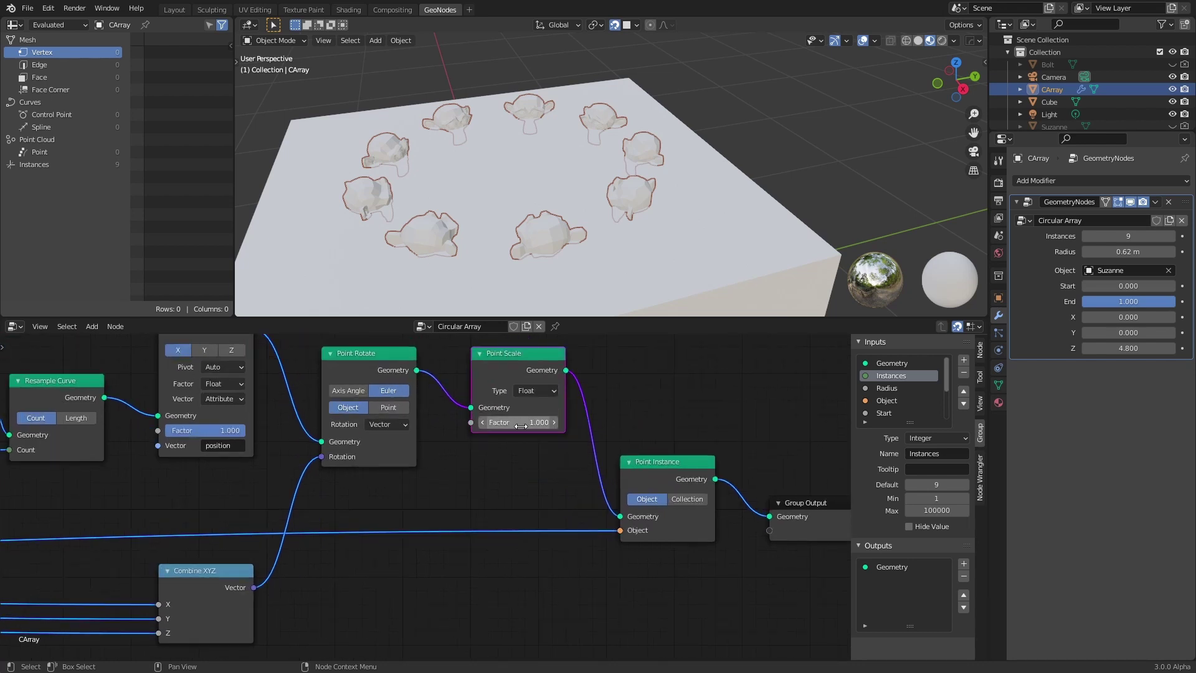
left_click_drag(524, 423, 493, 423)
Expose the Point Scale factor as a group input and rename that input Scale
scroll(492, 461, "down", 4)
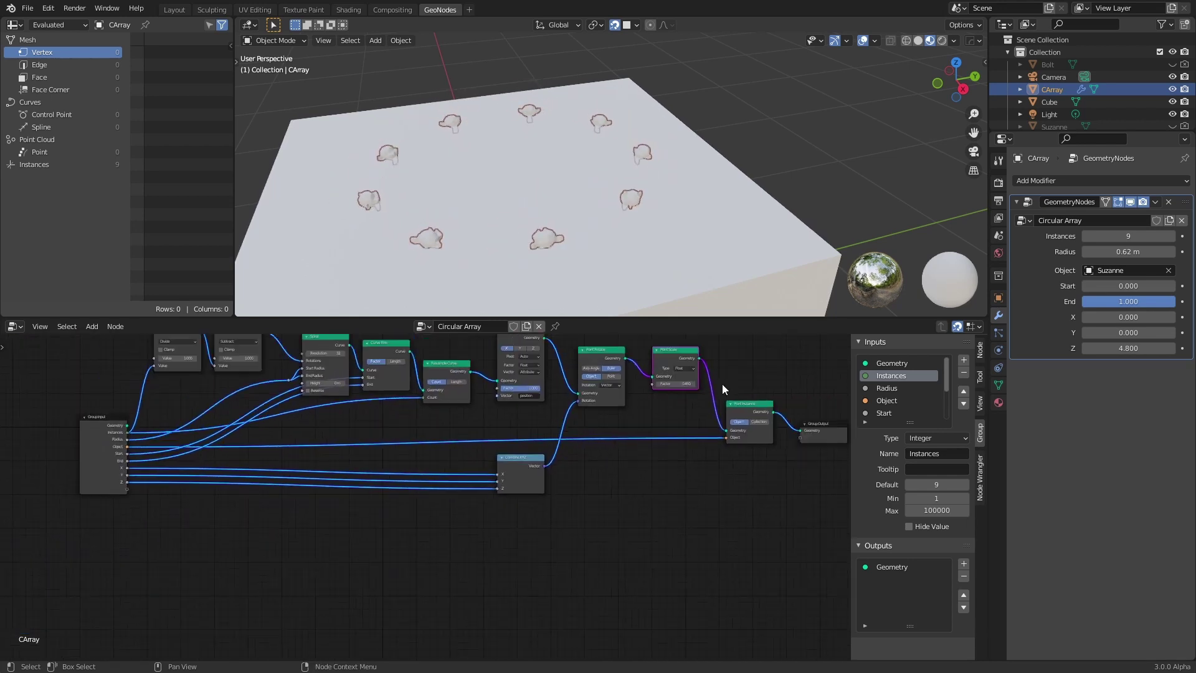
left_click_drag(669, 387, 144, 492)
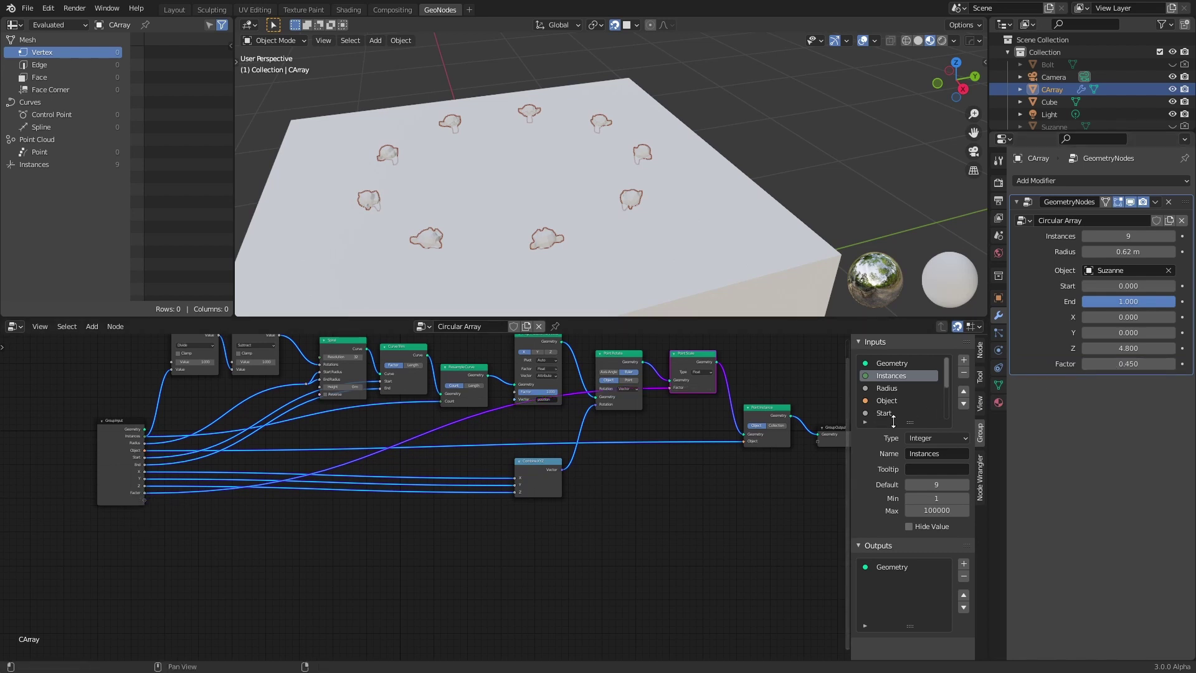
middle_click_drag(816, 490, 608, 536)
scroll(897, 398, "down", 5)
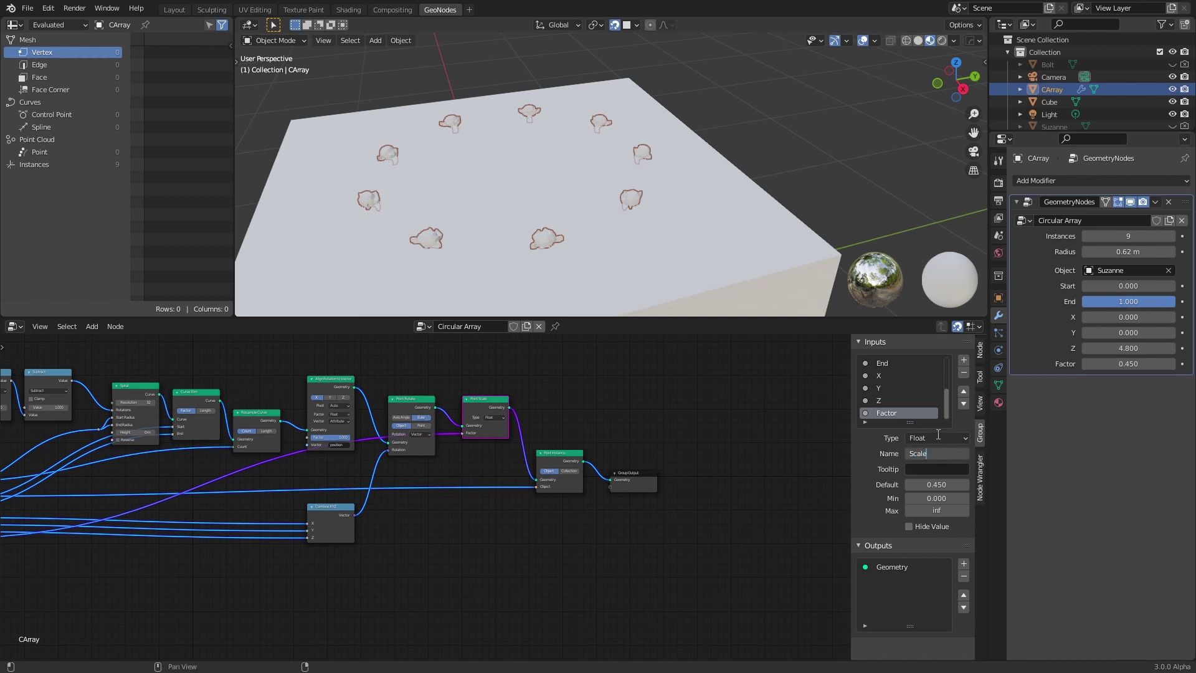
key("Return")
Duplicate the CArray object and snap the copy onto the adjacent vertical face of the cube
scroll(454, 530, "down", 4)
middle_click_drag(459, 550, 618, 527)
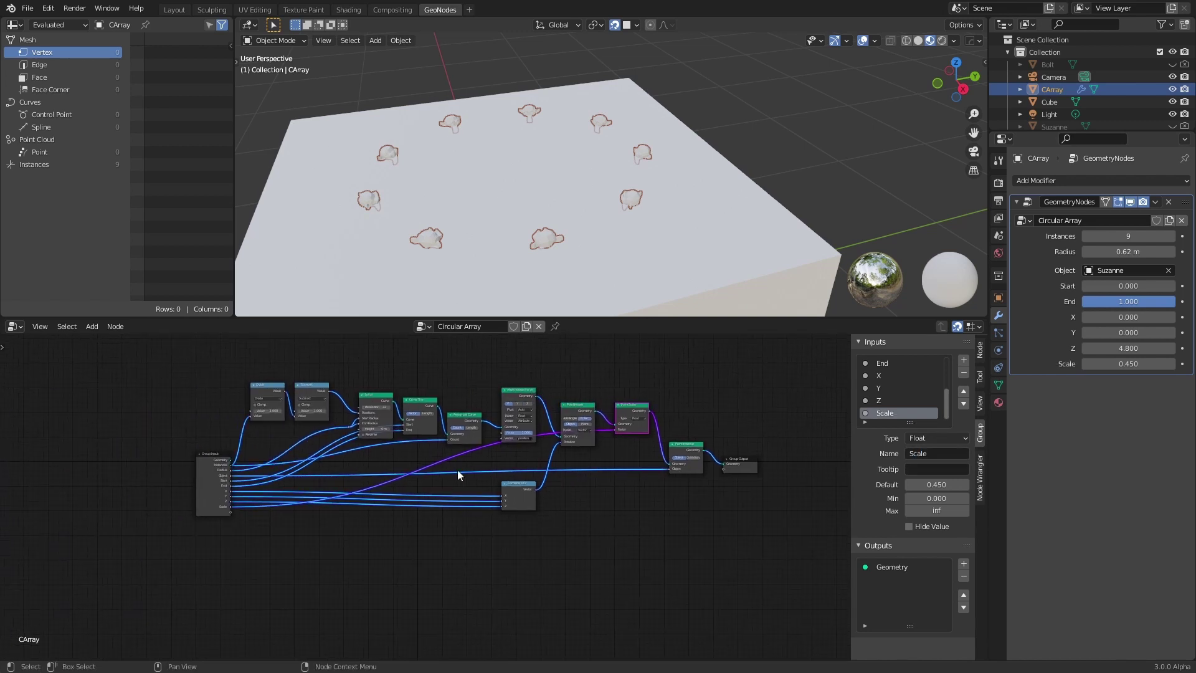
scroll(695, 231, "down", 5)
middle_click_drag(678, 223, 601, 192)
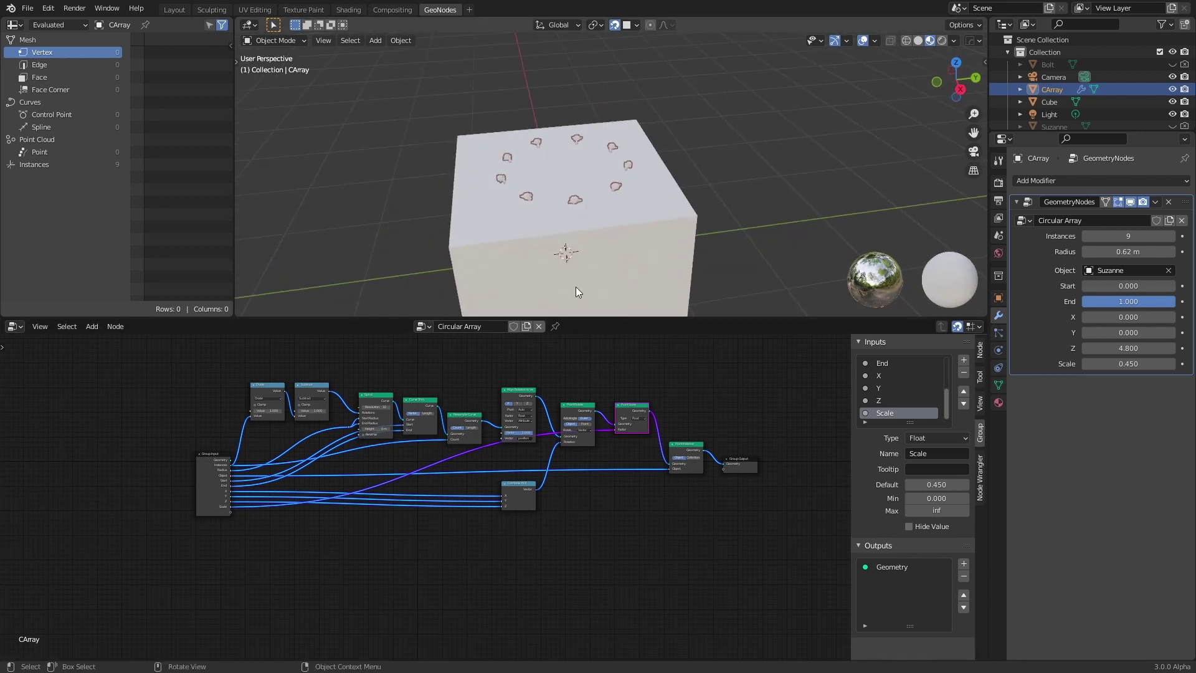
middle_click_drag(576, 291, 572, 117)
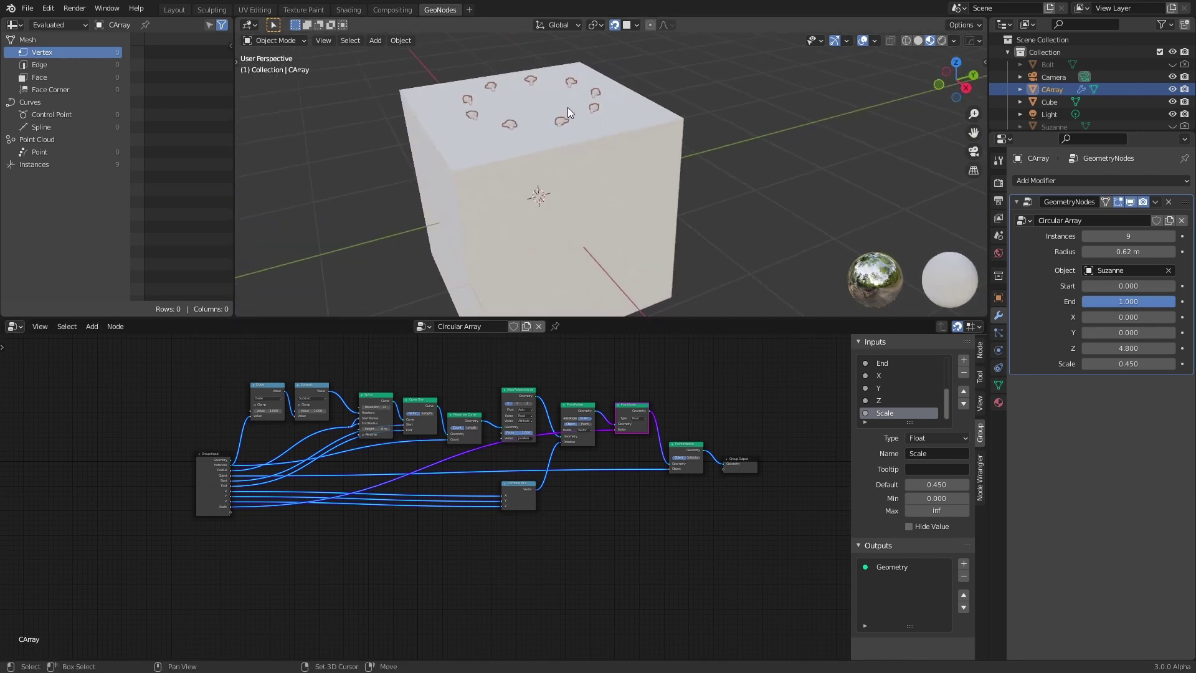
key("shift+d")
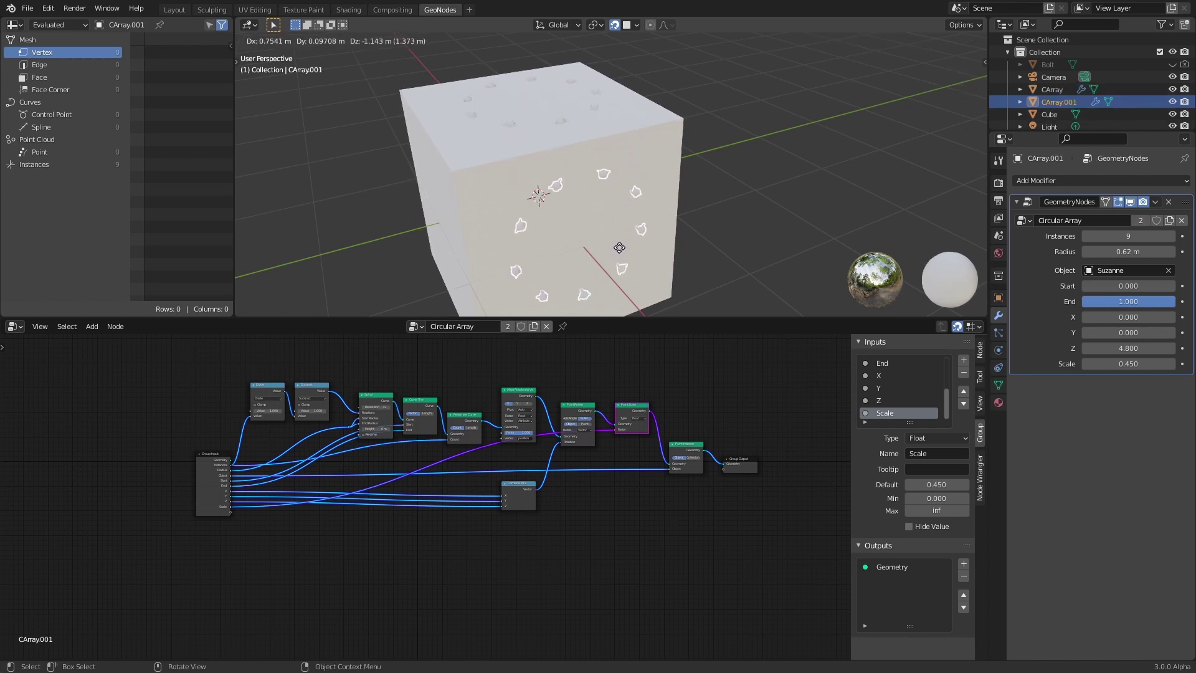
left_click(621, 250)
middle_click_drag(622, 248, 662, 222)
middle_click_drag(821, 177, 759, 159)
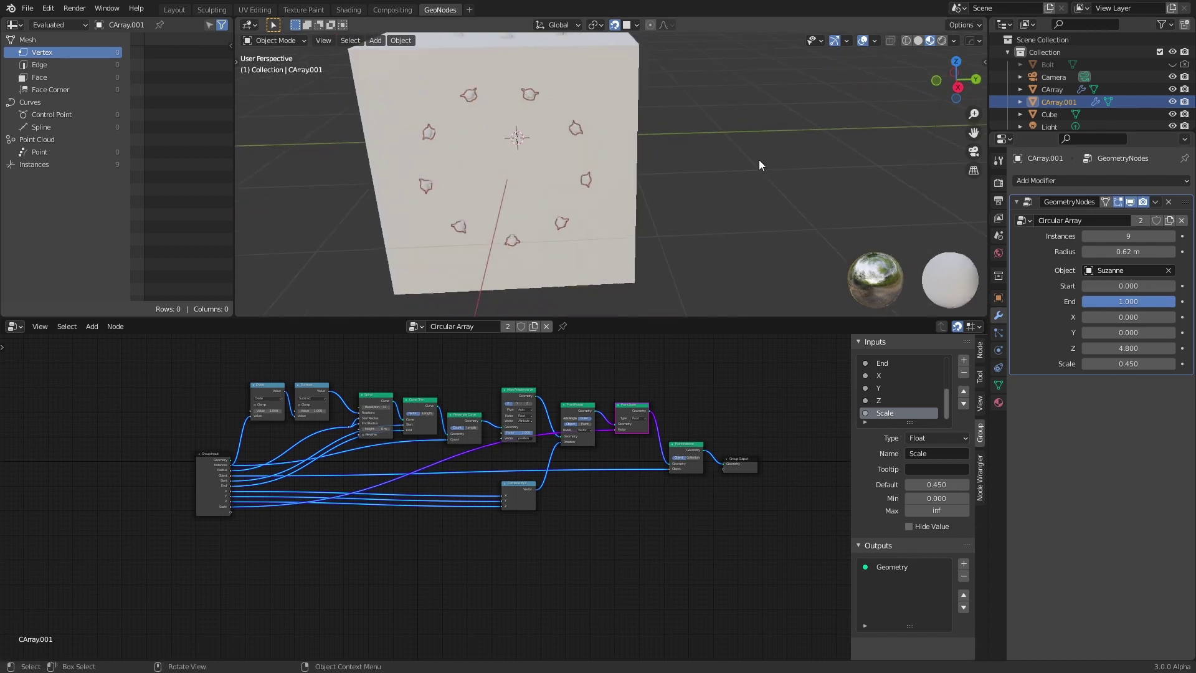
Give the duplicated array 17 instances, a 0.57 m radius and Bolt as its instanced object
mouse_move(1125, 235)
left_mouse_down()
mouse_move(1113, 235)
mouse_move(1135, 235)
mouse_move(1131, 252)
left_mouse_up()
left_click(1127, 270)
left_click(1096, 338)
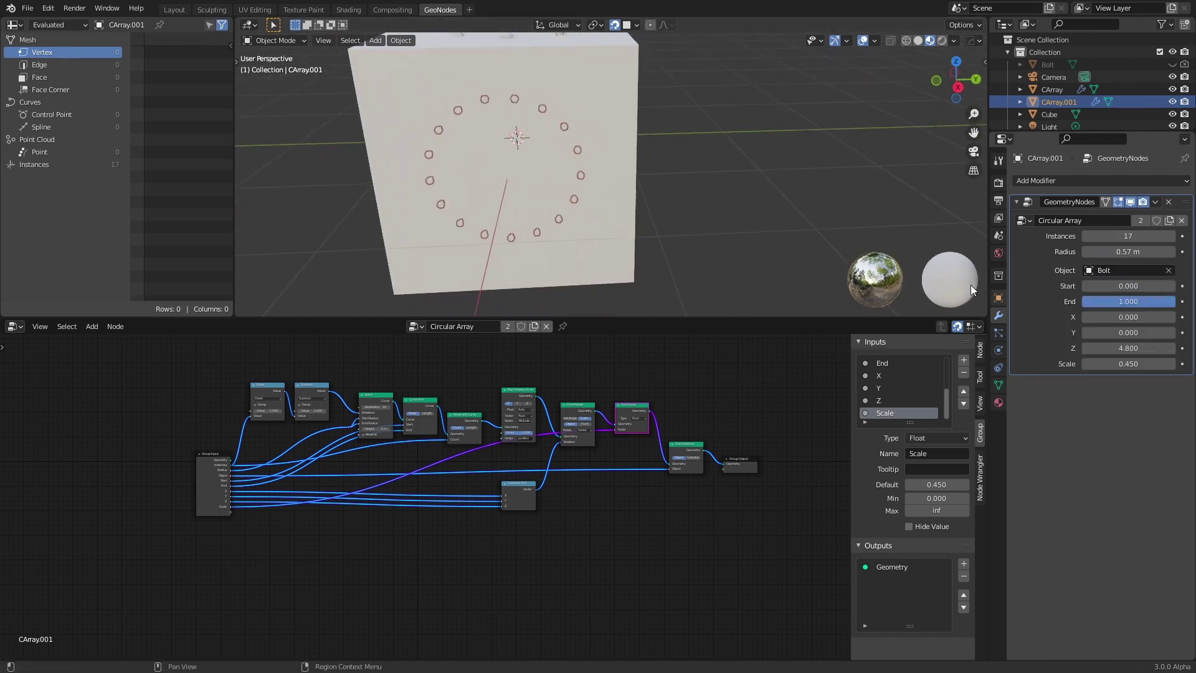
Duplicate the bolt array onto the neighbouring vertical face of the cube, rotating the copy -90° about Z
middle_click_drag(971, 285, 769, 189)
key("shift+d")
type("rz-90")
key("Return")
middle_click_drag(539, 215, 595, 209)
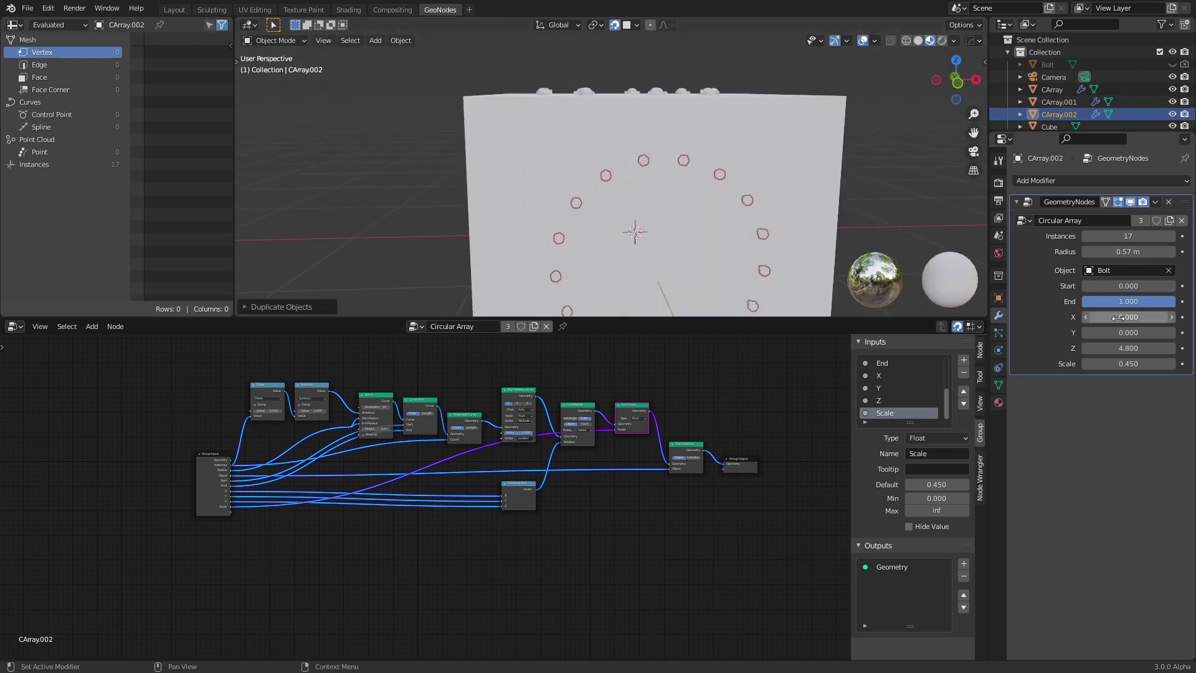
Trim the second bolt array to an open arc with Start 0.209 and End 0.856
mouse_move(1113, 285)
left_mouse_down()
mouse_move(1132, 286)
mouse_move(1119, 301)
left_mouse_up()
middle_click_drag(715, 273, 702, 180, "shift")
scroll(701, 180, "down", 3)
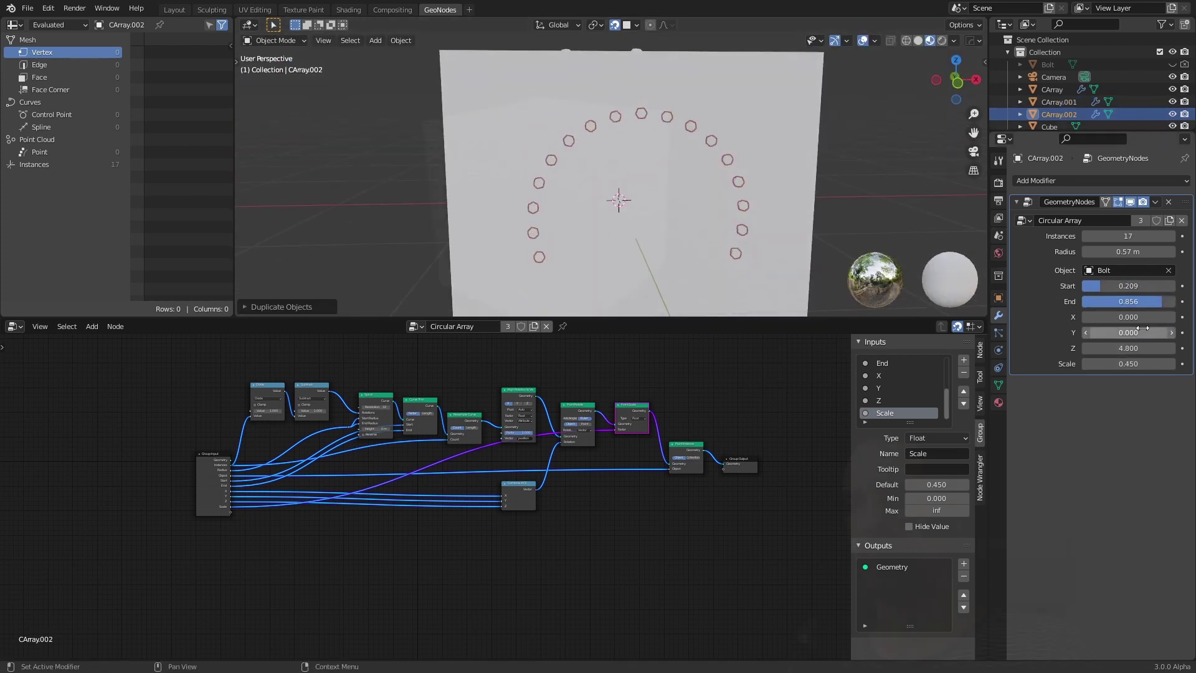